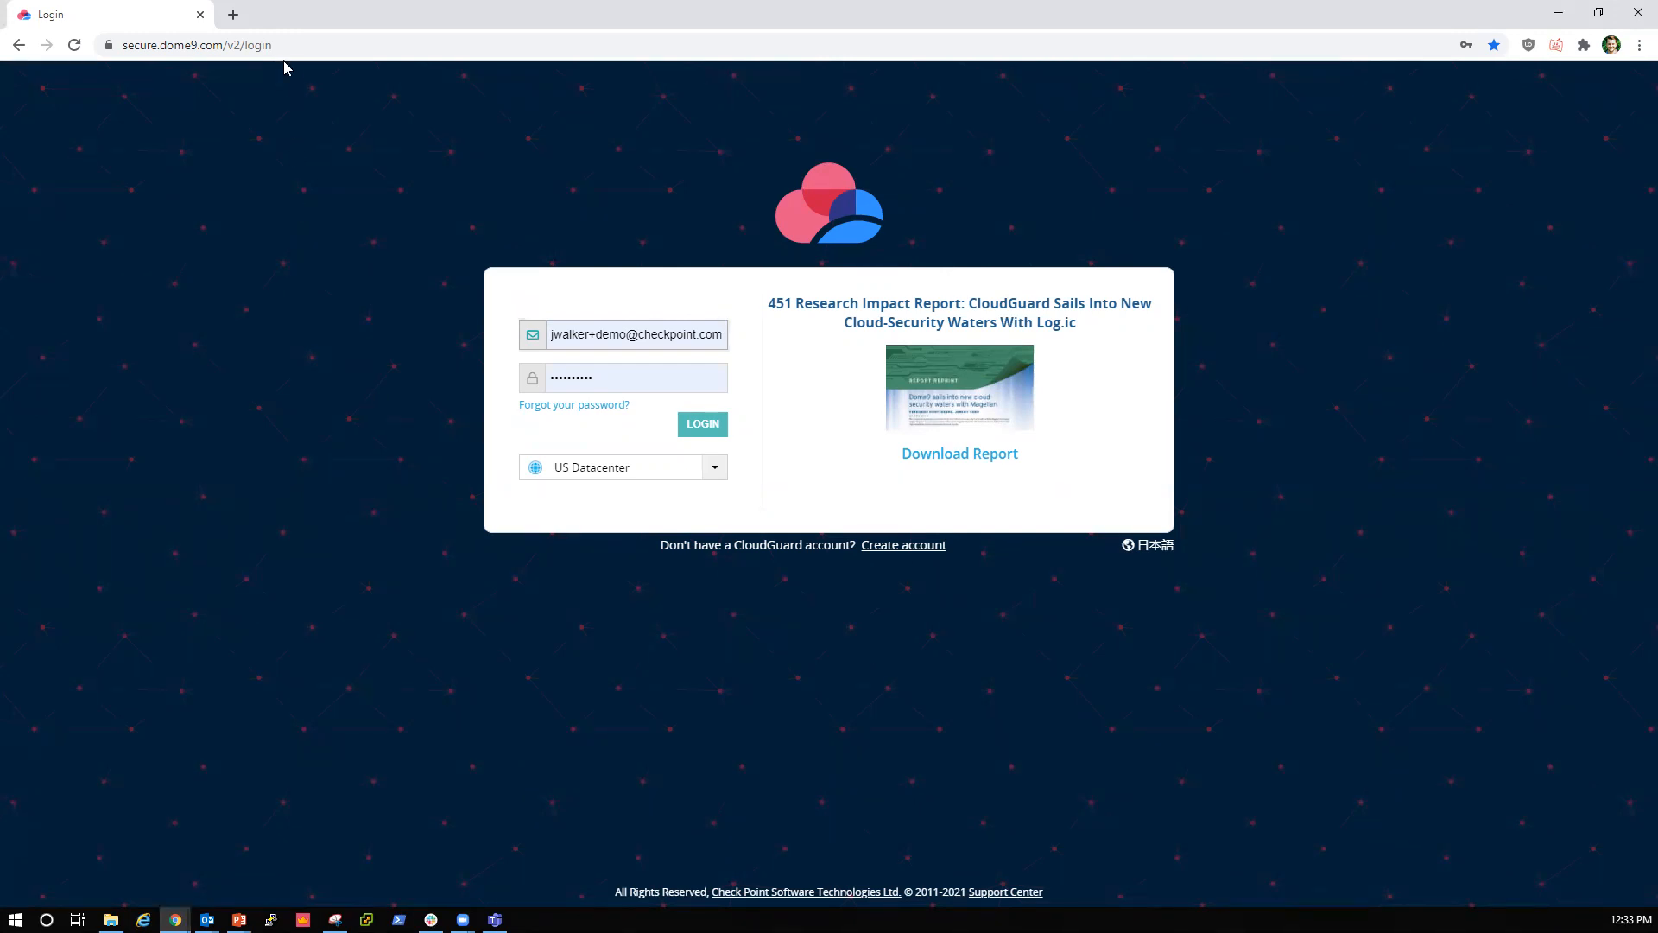
Step: View the CloudGuard account registration form and return to the login page
drag(227, 45, 119, 44)
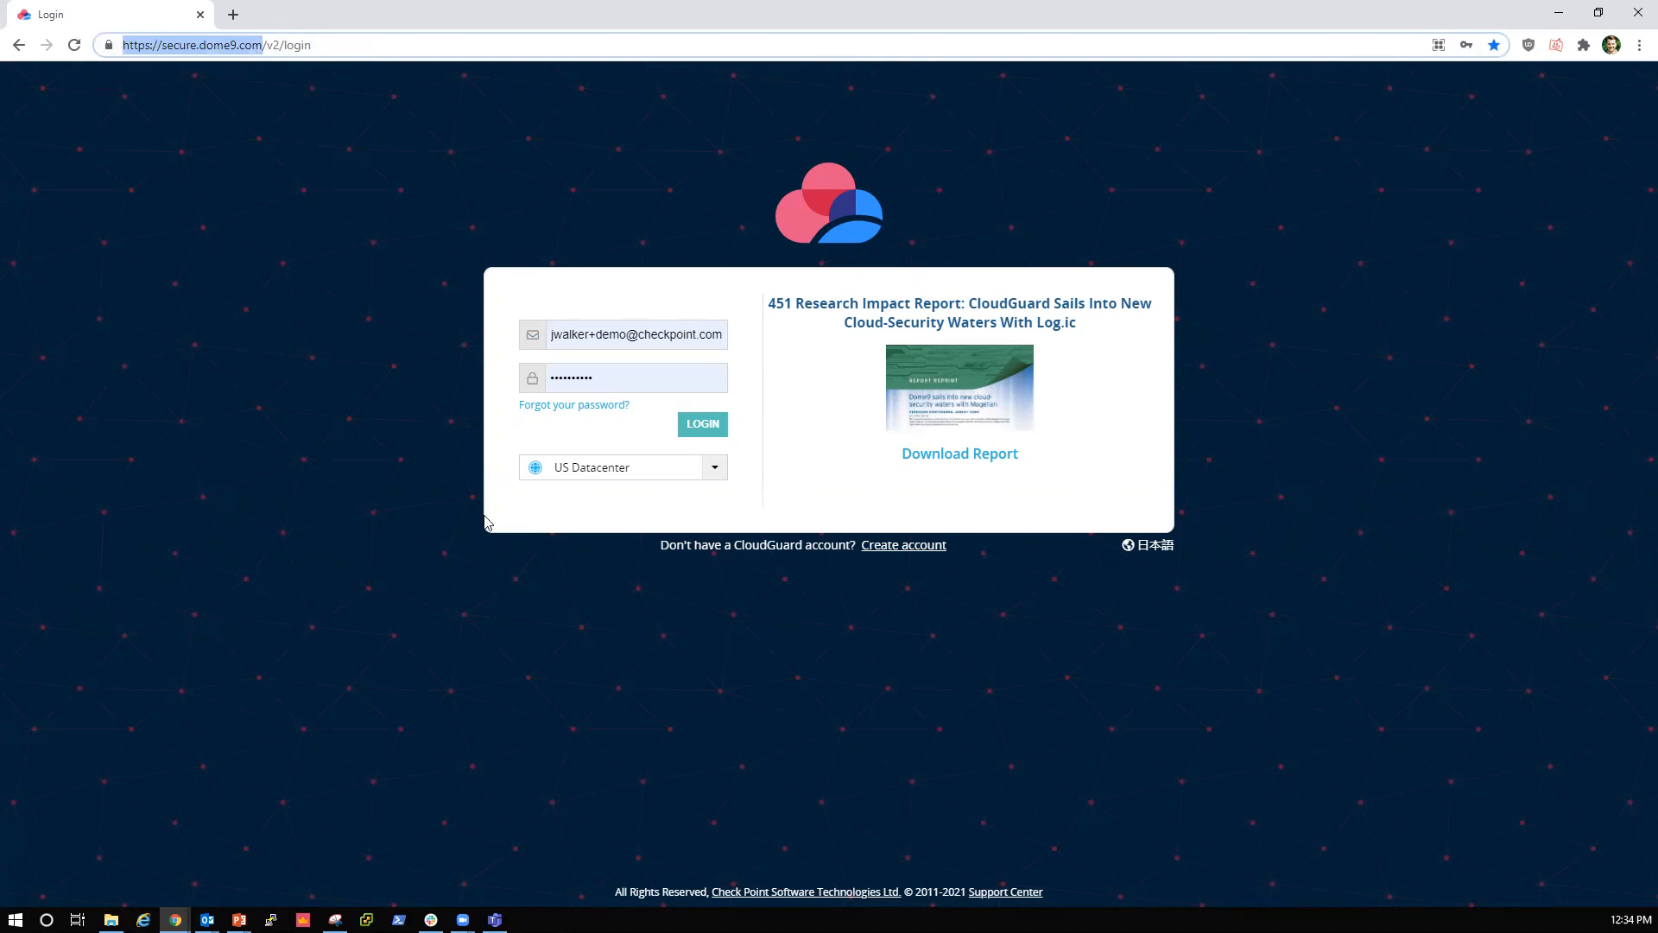
click(904, 546)
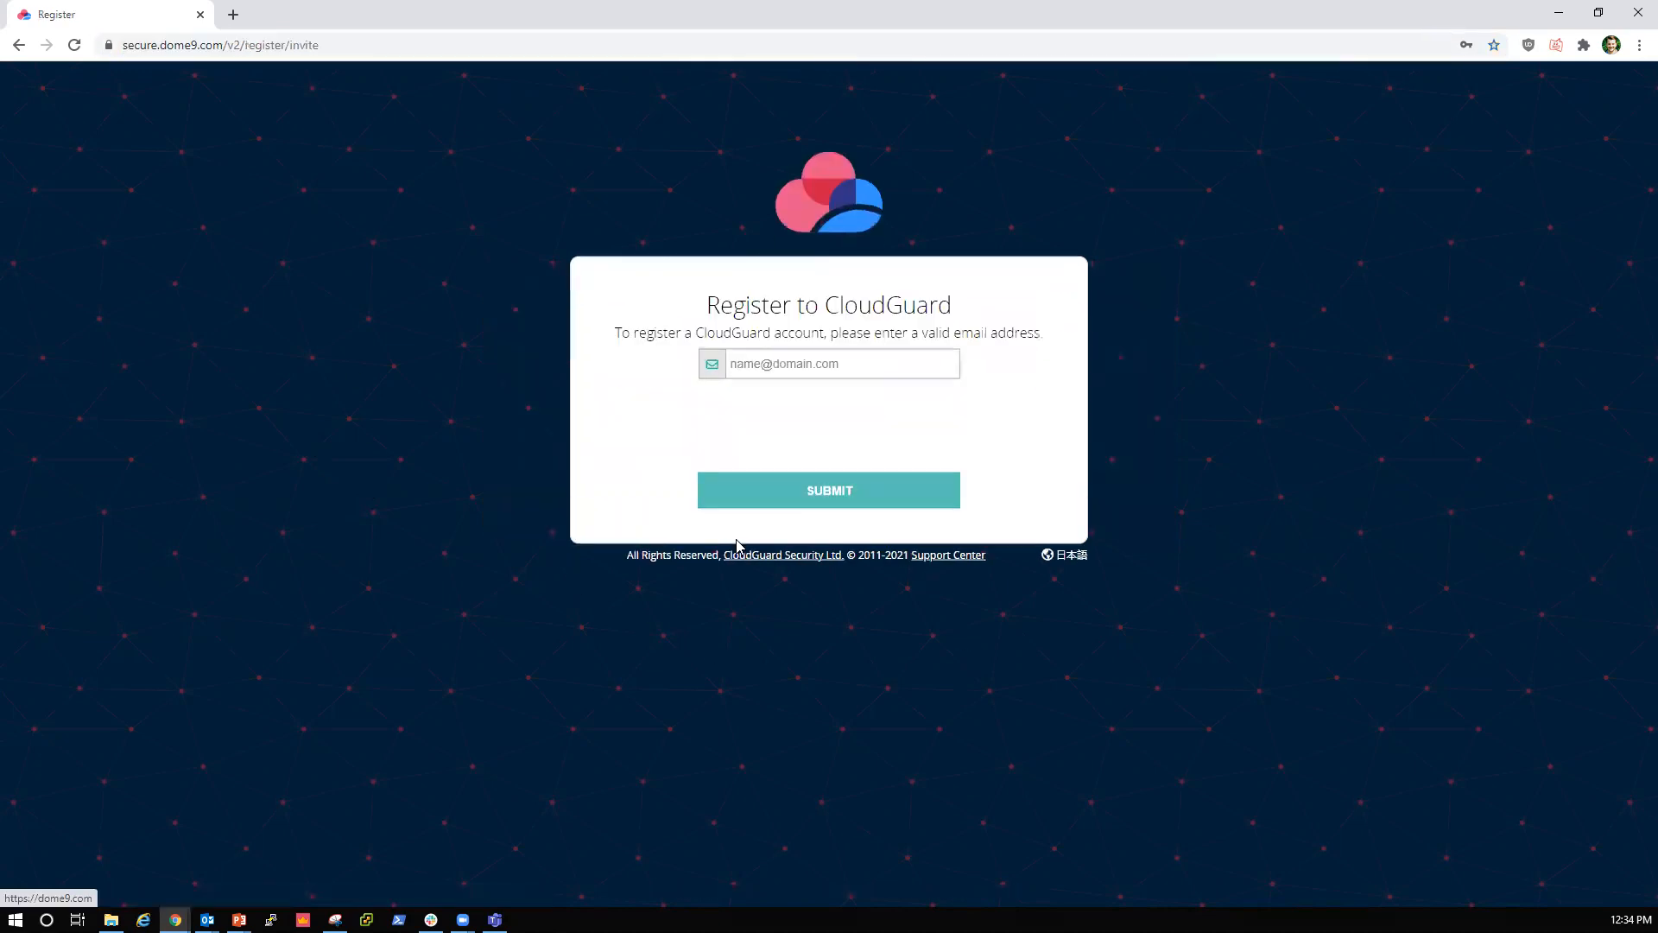
click(774, 368)
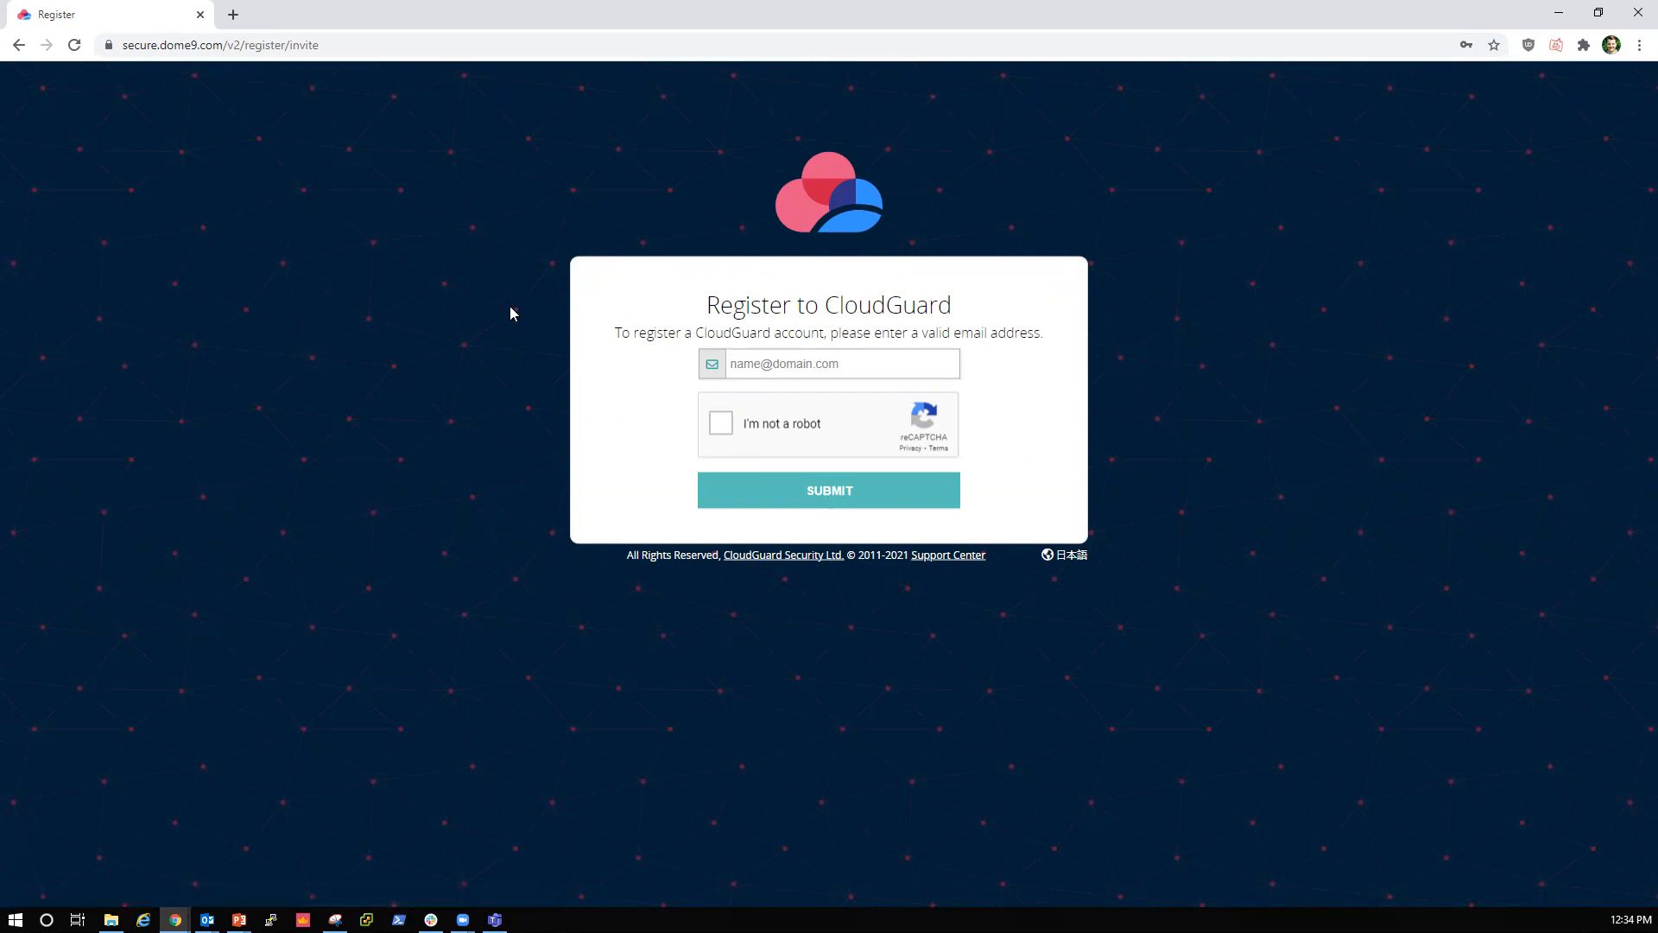
click(19, 46)
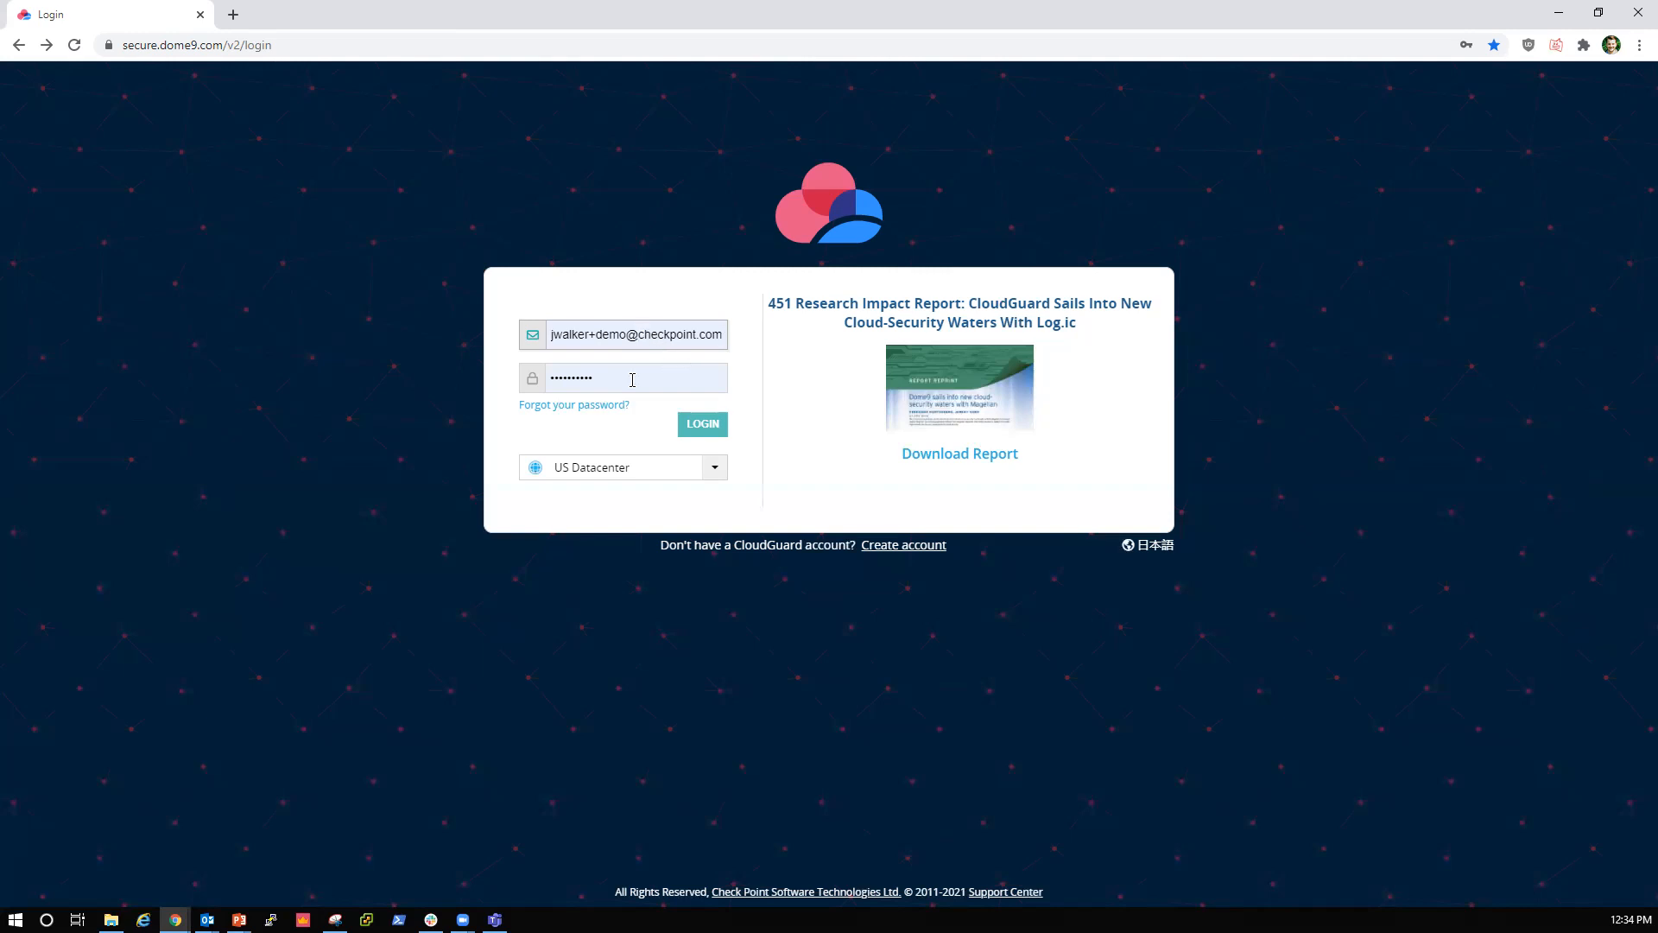
Step: Log in with the prefilled credentials and start adding a new AWS environment from the Environments page
click(695, 429)
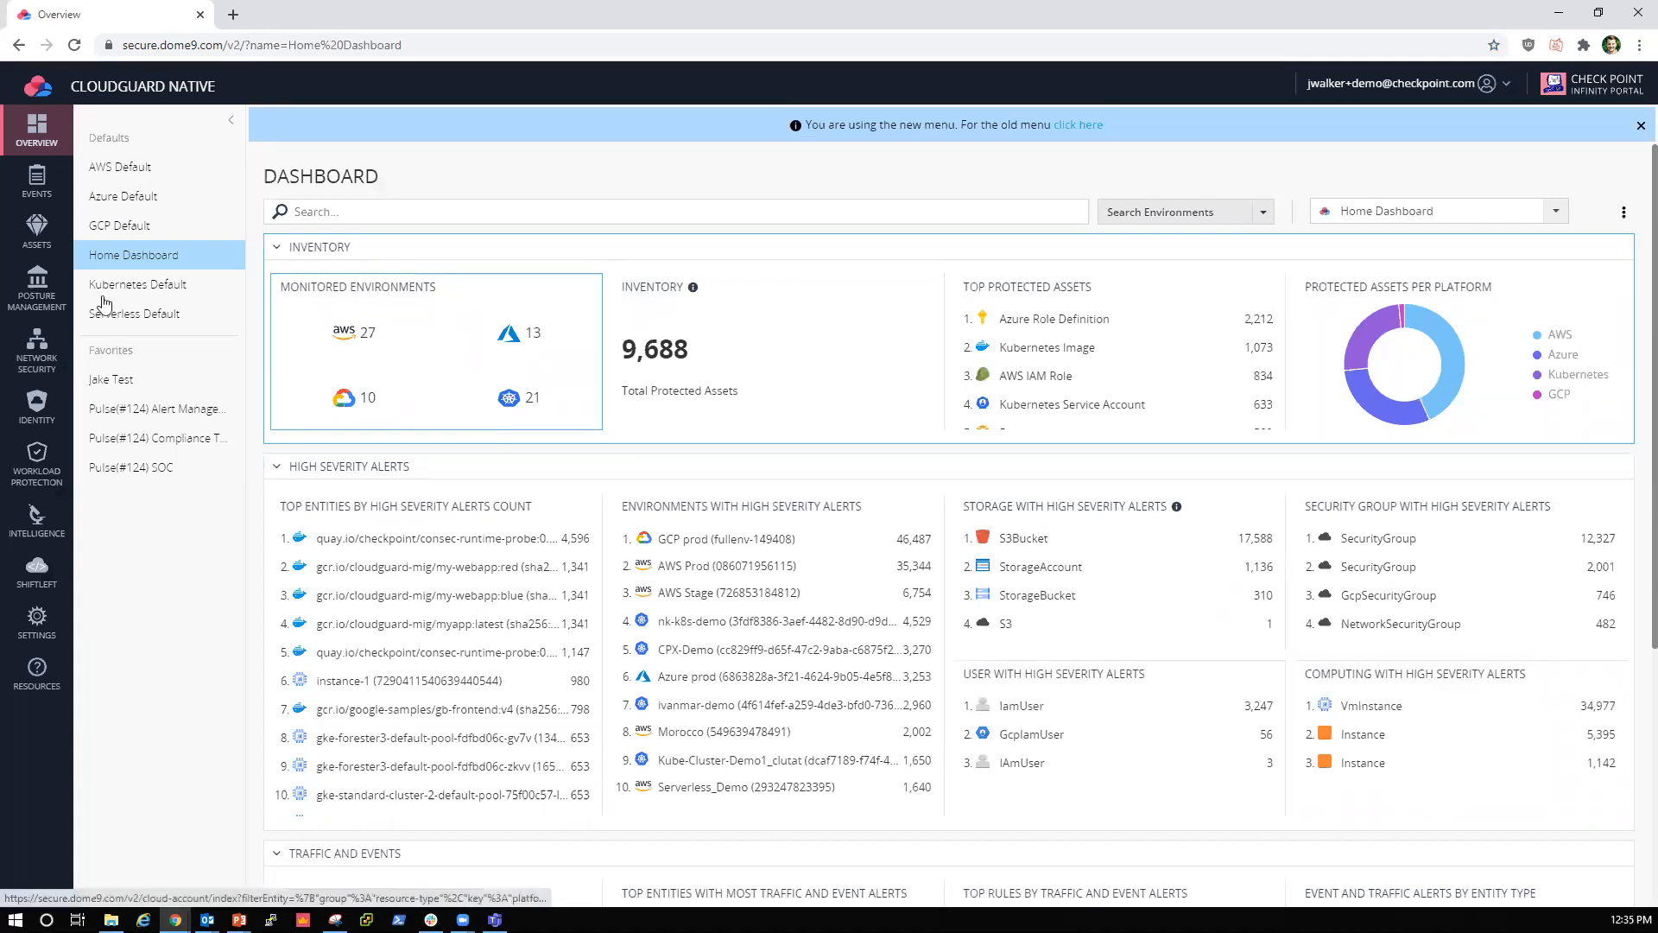
click(63, 253)
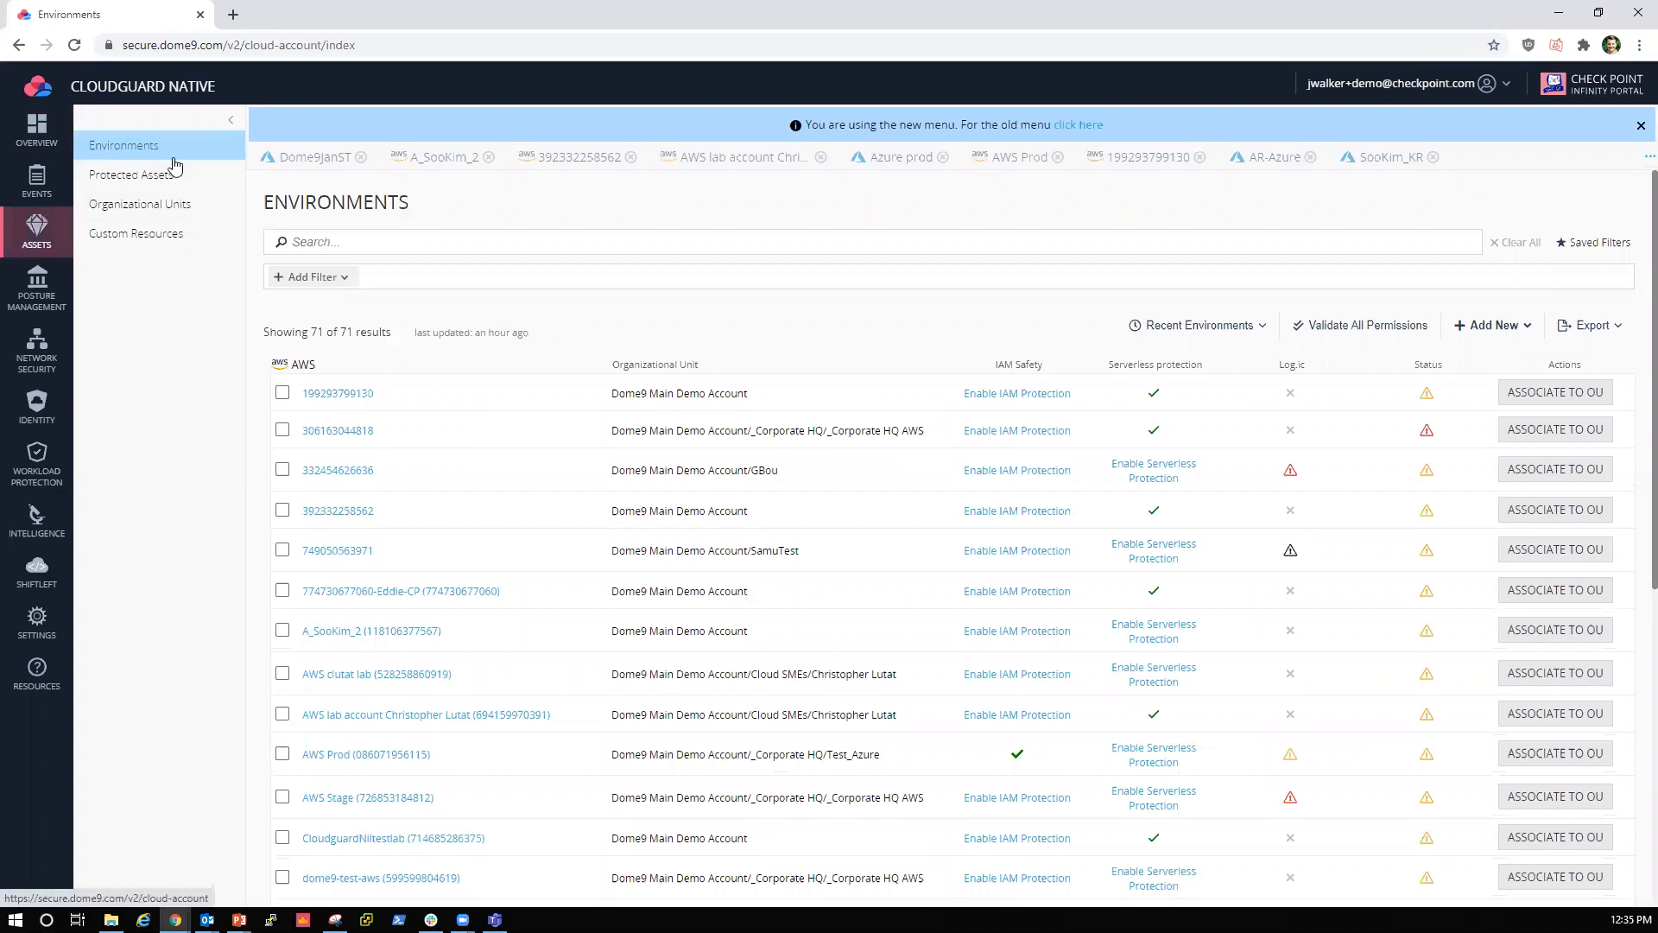
click(1489, 333)
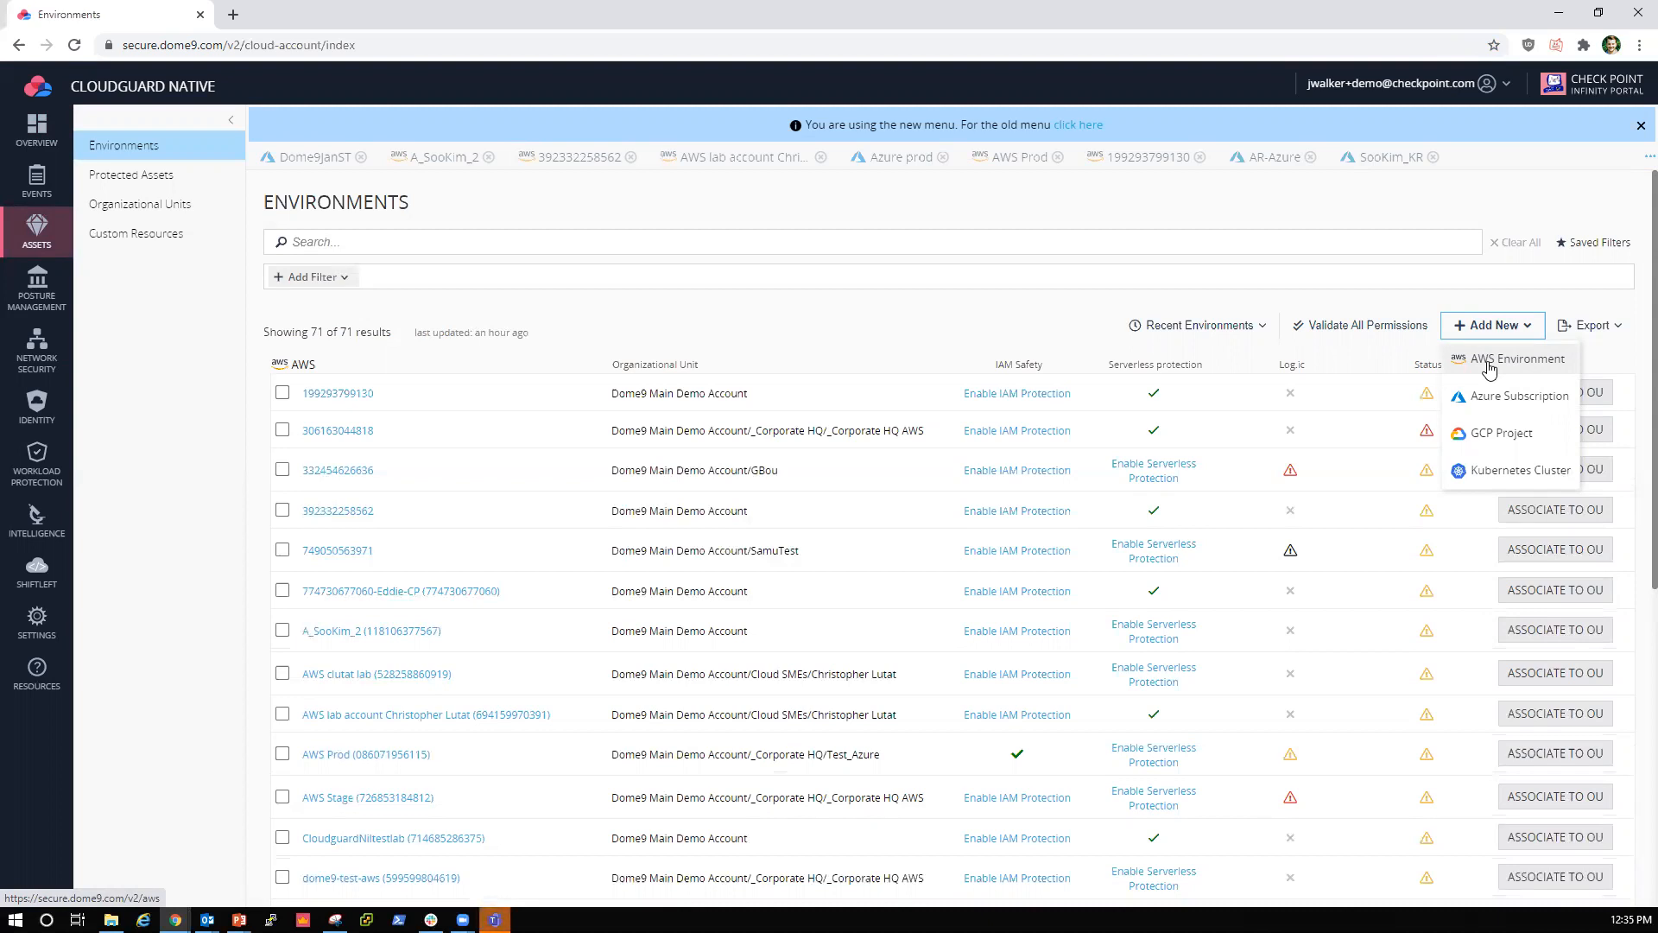
click(1488, 369)
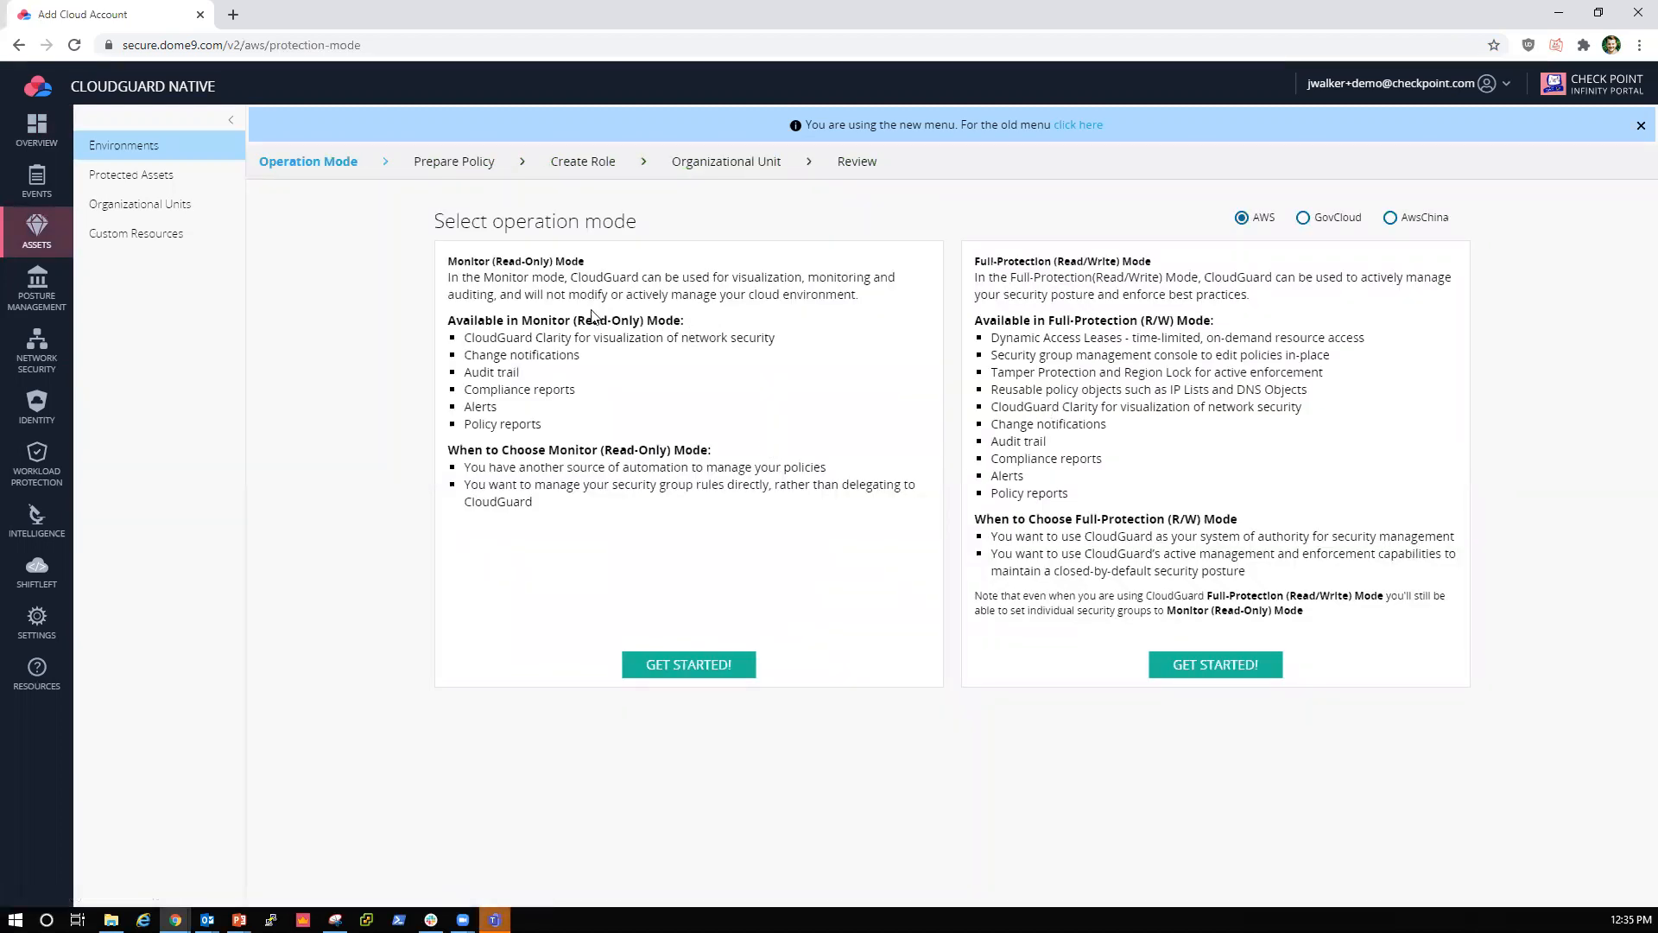
Step: Review the Monitor (Read-Only) Mode description and get started with that operation mode for AWS
triple_click(592, 259)
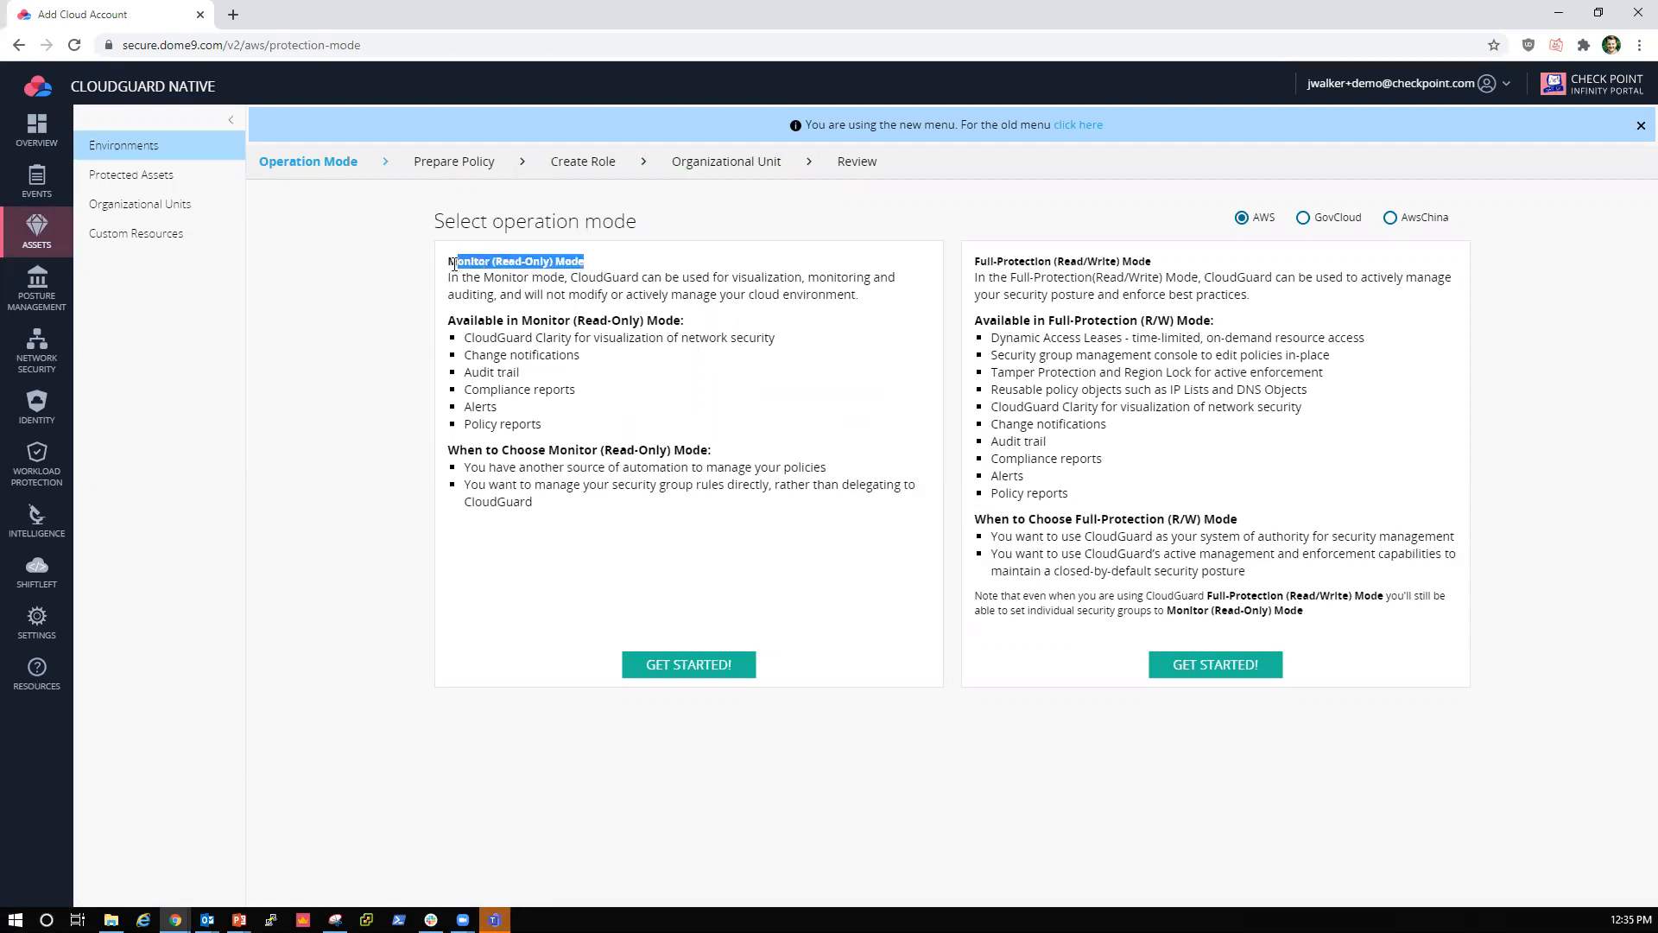
click(617, 263)
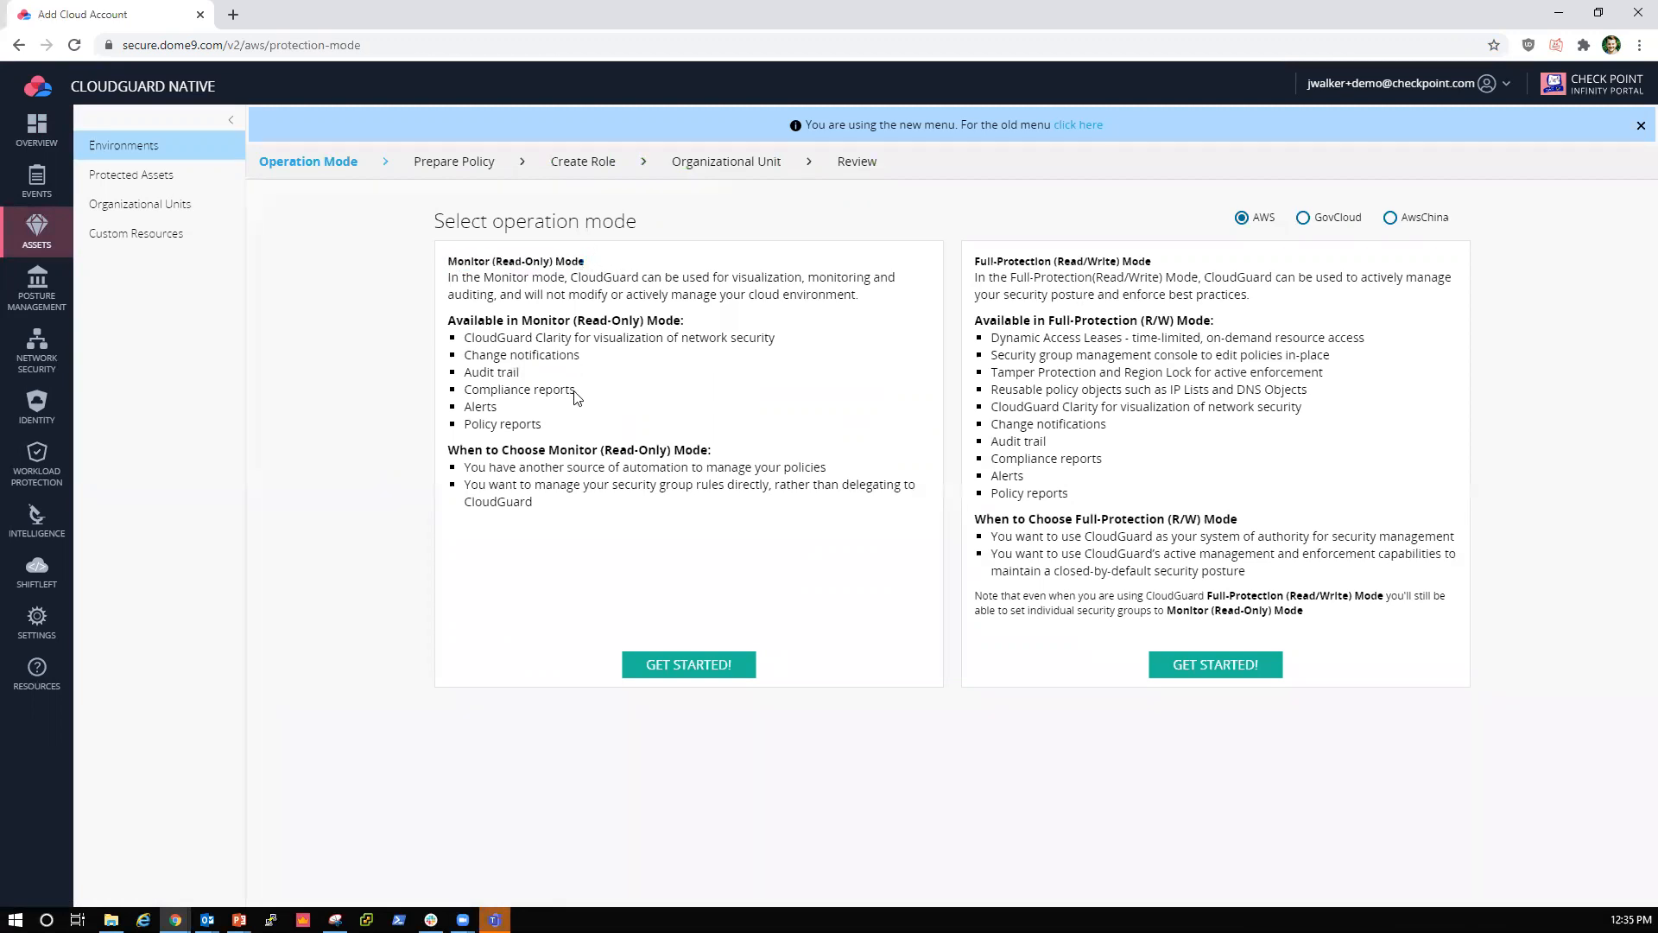
drag(575, 390, 464, 390)
click(629, 393)
drag(595, 262, 451, 262)
click(622, 260)
click(706, 666)
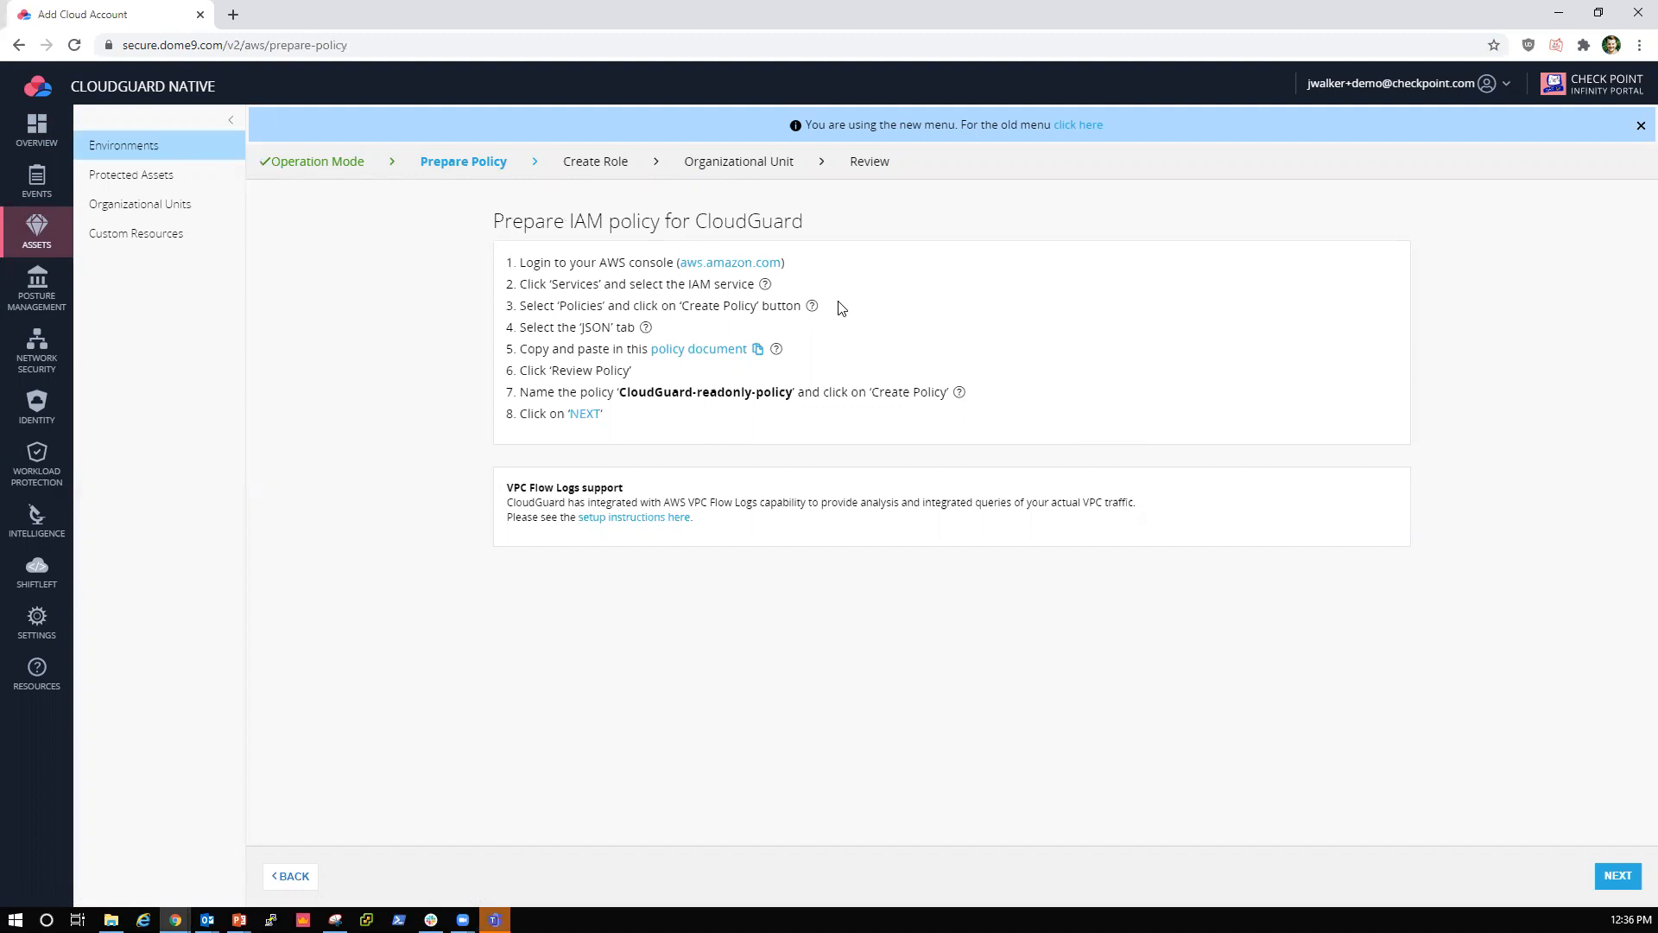
Step: Open the CloudGuard read only policy document and examine its list, describe and firewall permissions
mouse_move(648, 333)
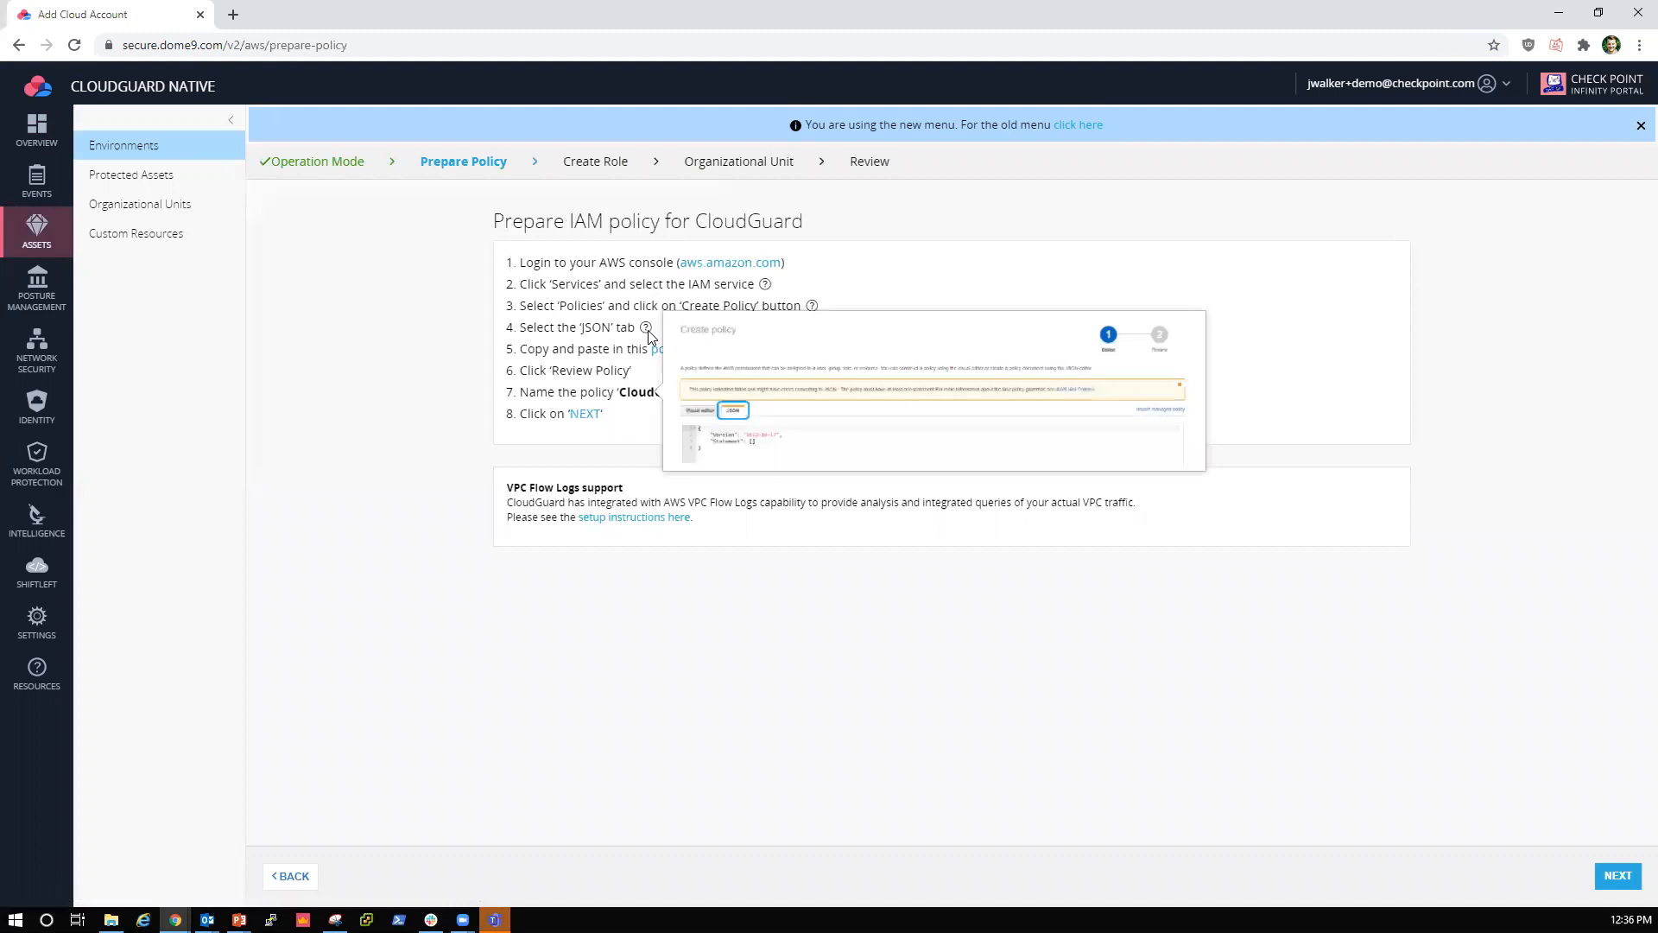
click(721, 347)
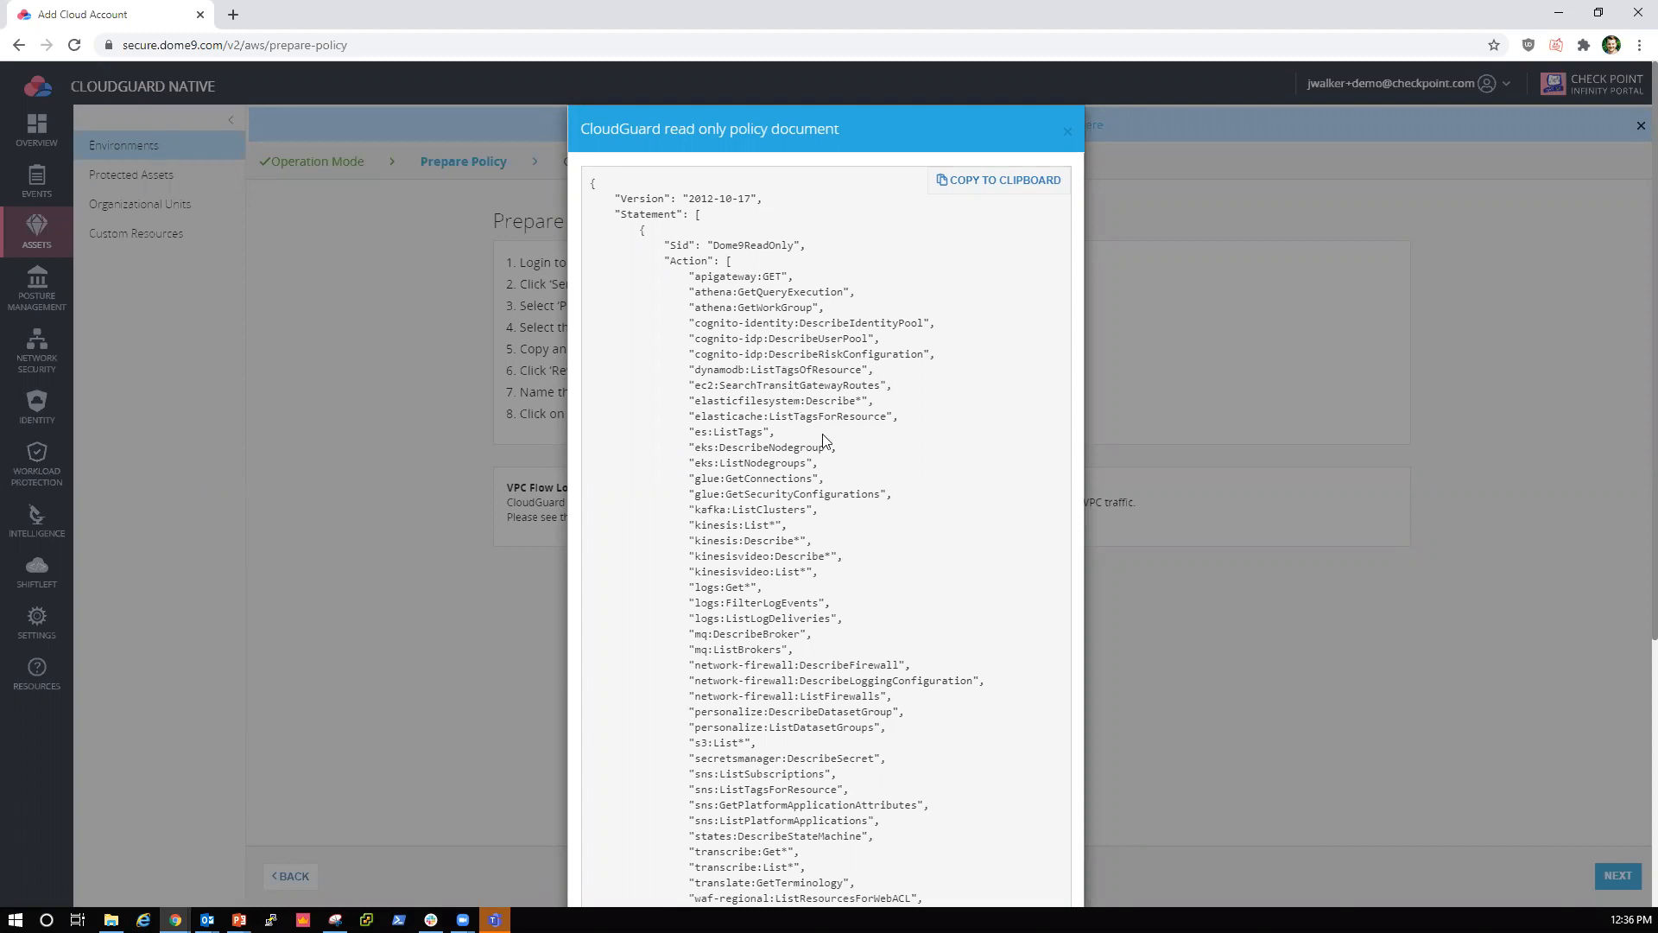
scroll(789, 394, down, 2)
drag(775, 324, 746, 329)
drag(800, 341, 744, 340)
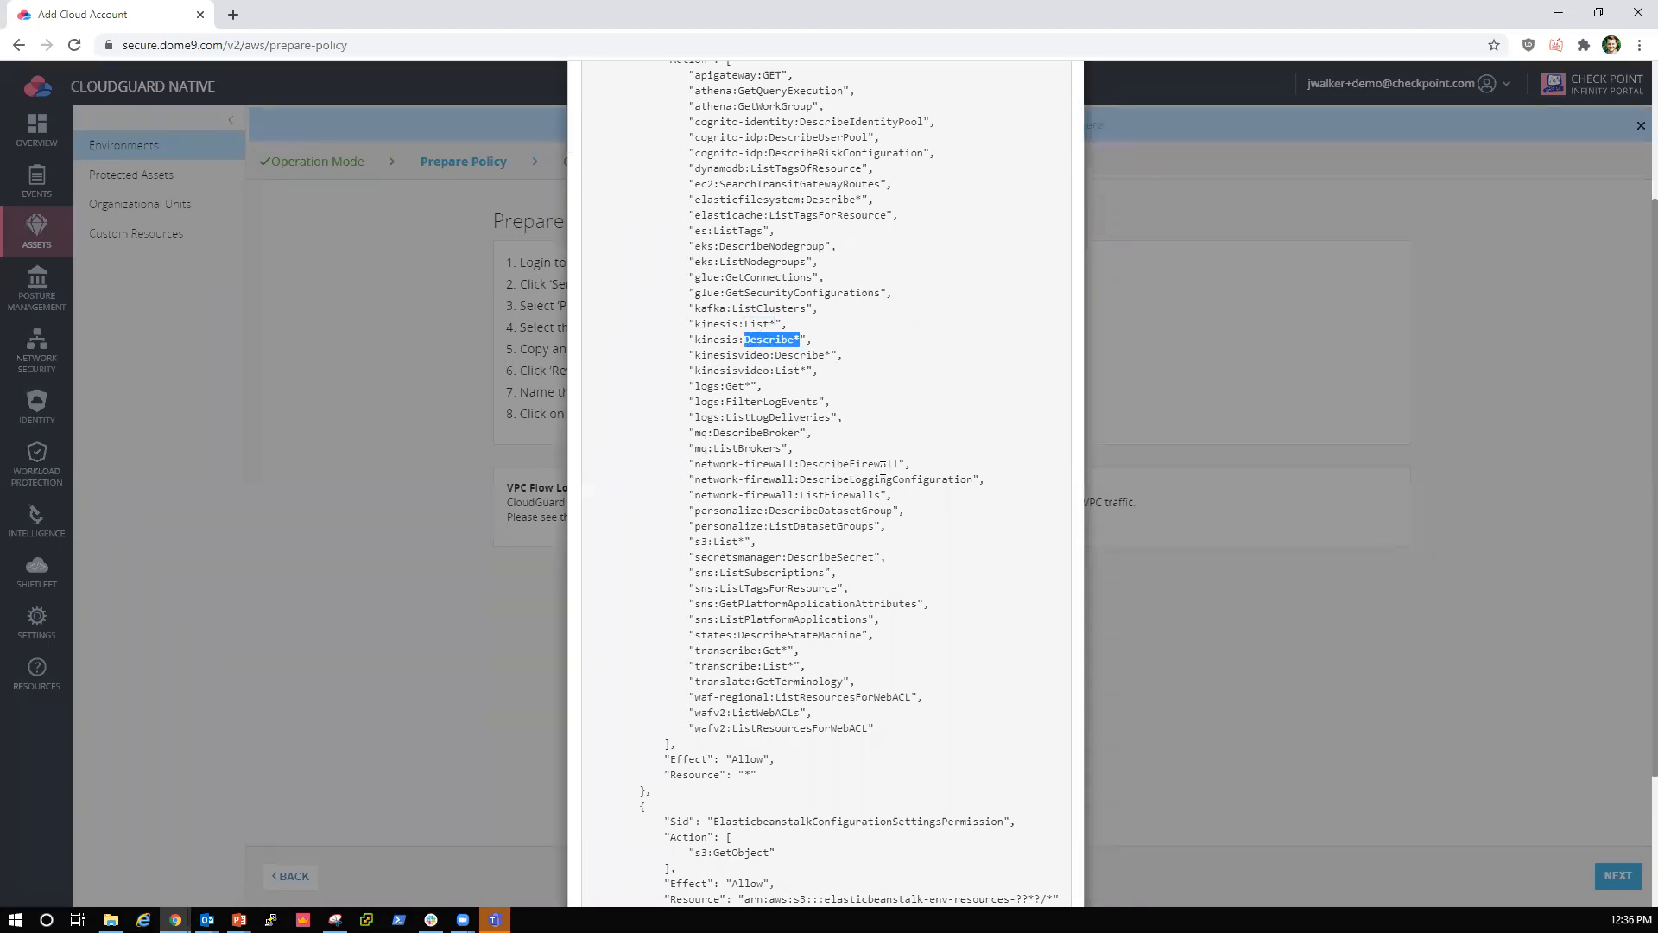
drag(900, 464, 800, 463)
drag(745, 541, 714, 542)
click(812, 551)
scroll(941, 579, down, 3)
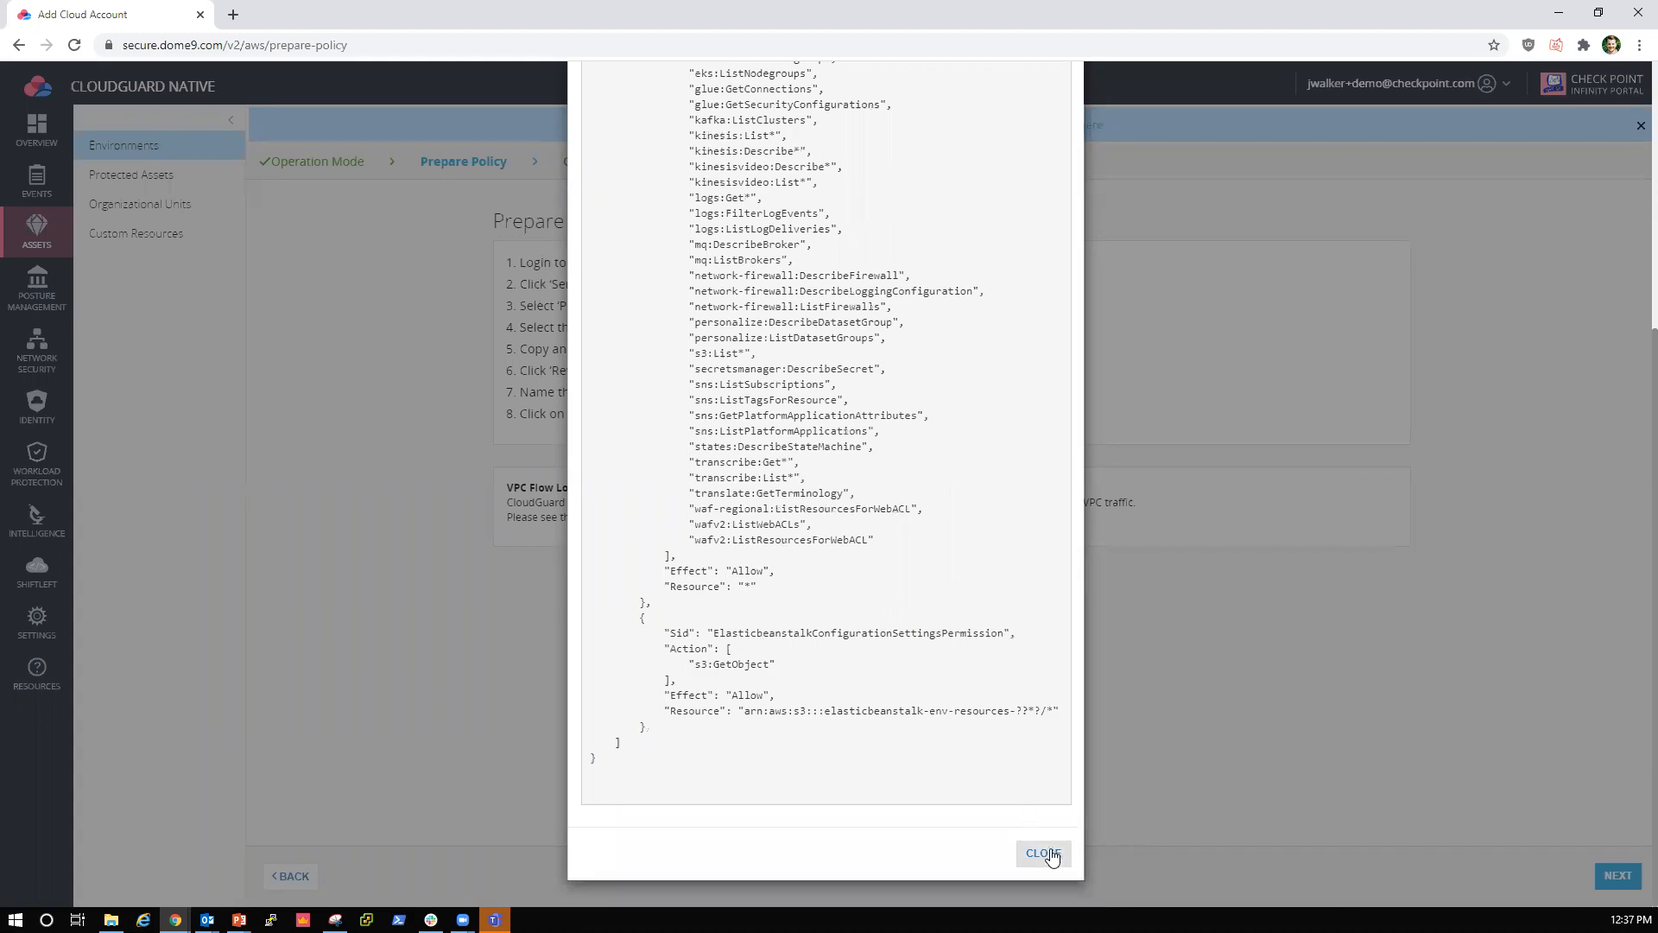
Step: Copy the read-only policy document to the clipboard and close it
scroll(988, 751, up, 10)
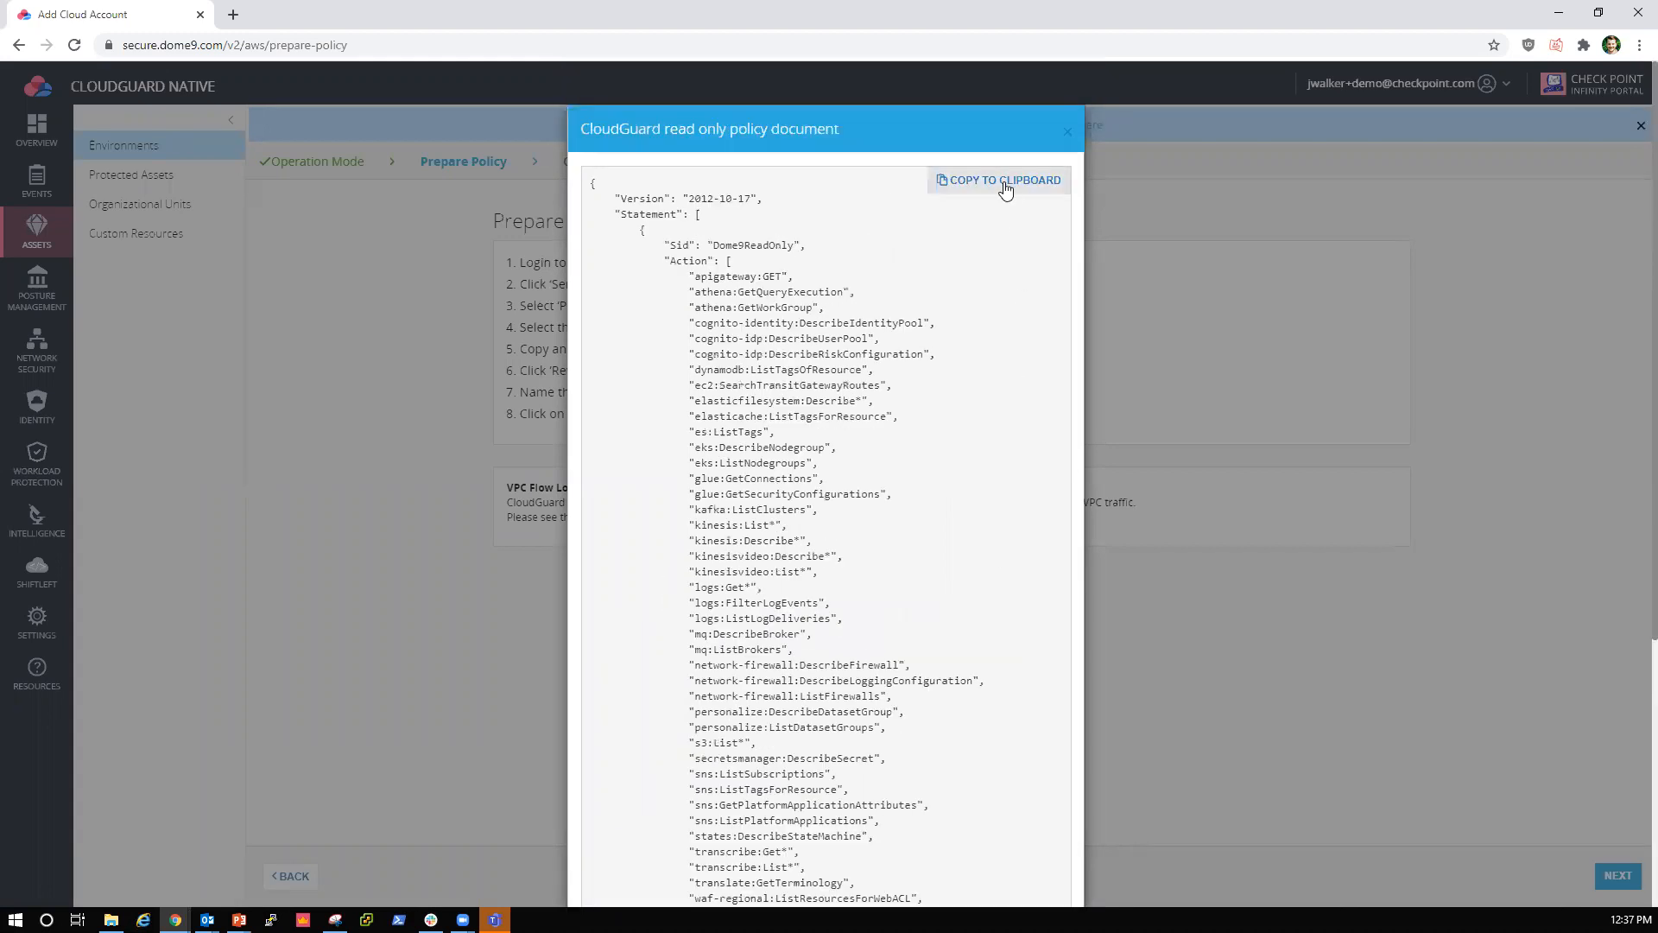
click(1006, 188)
scroll(1036, 872, down, 5)
click(1039, 854)
Step: Review the remaining IAM policy instructions, including the policy name CloudGuard-readonly-policy, and proceed to the Create Role stage
mouse_move(646, 333)
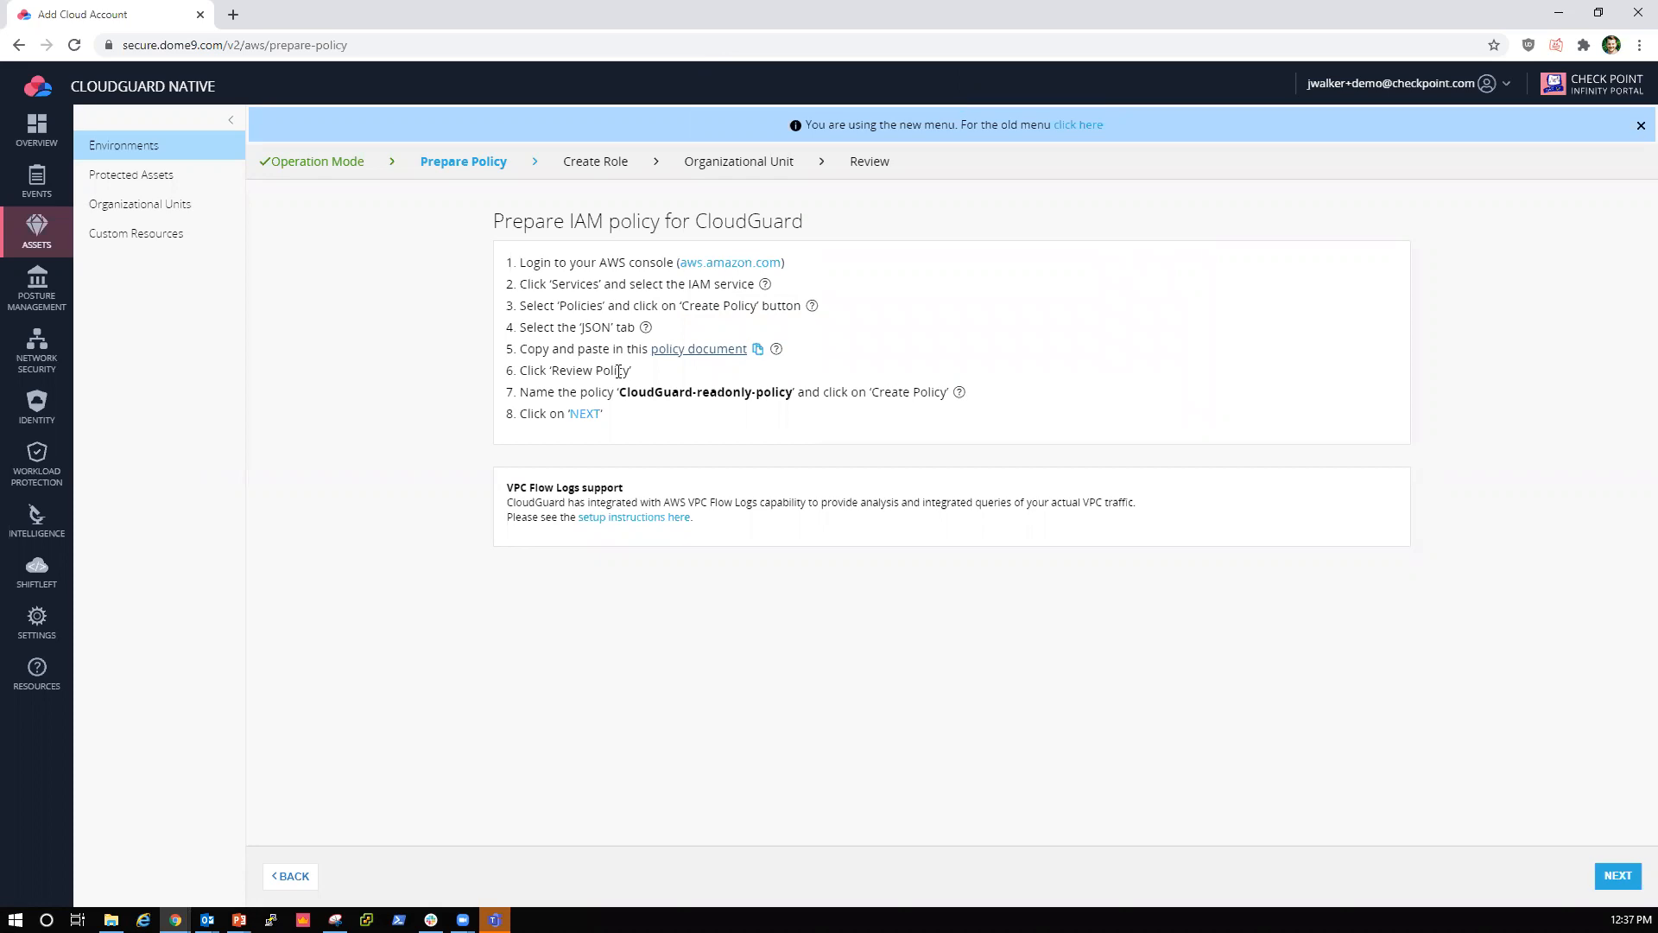
drag(630, 371, 552, 371)
drag(741, 392, 619, 392)
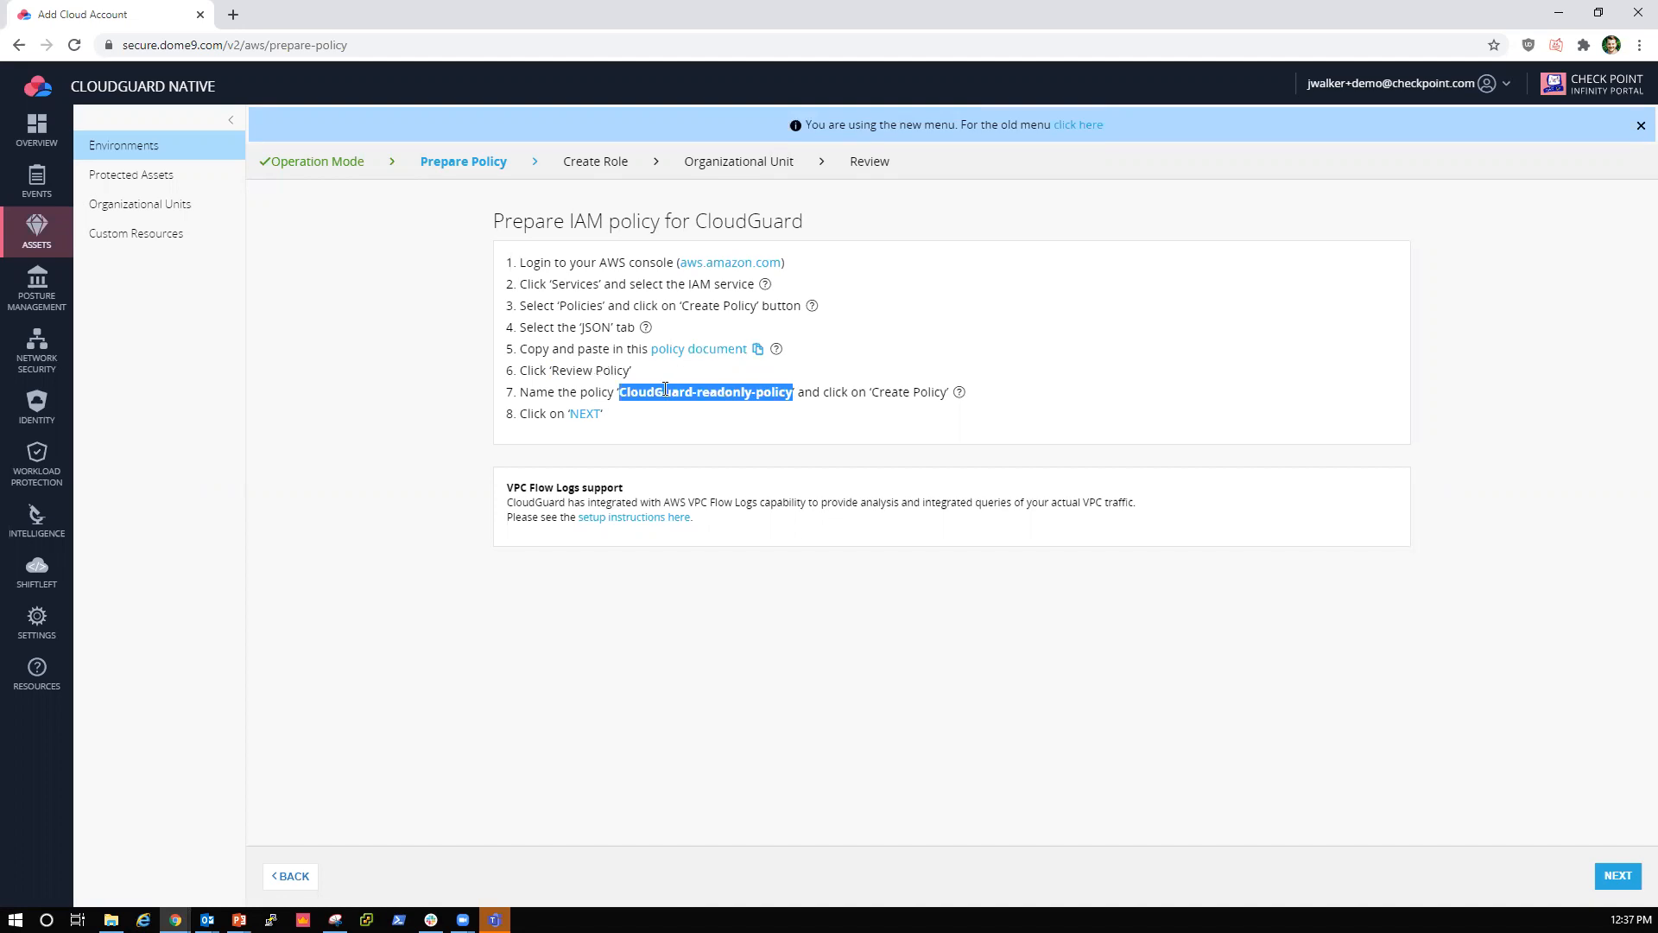
click(640, 392)
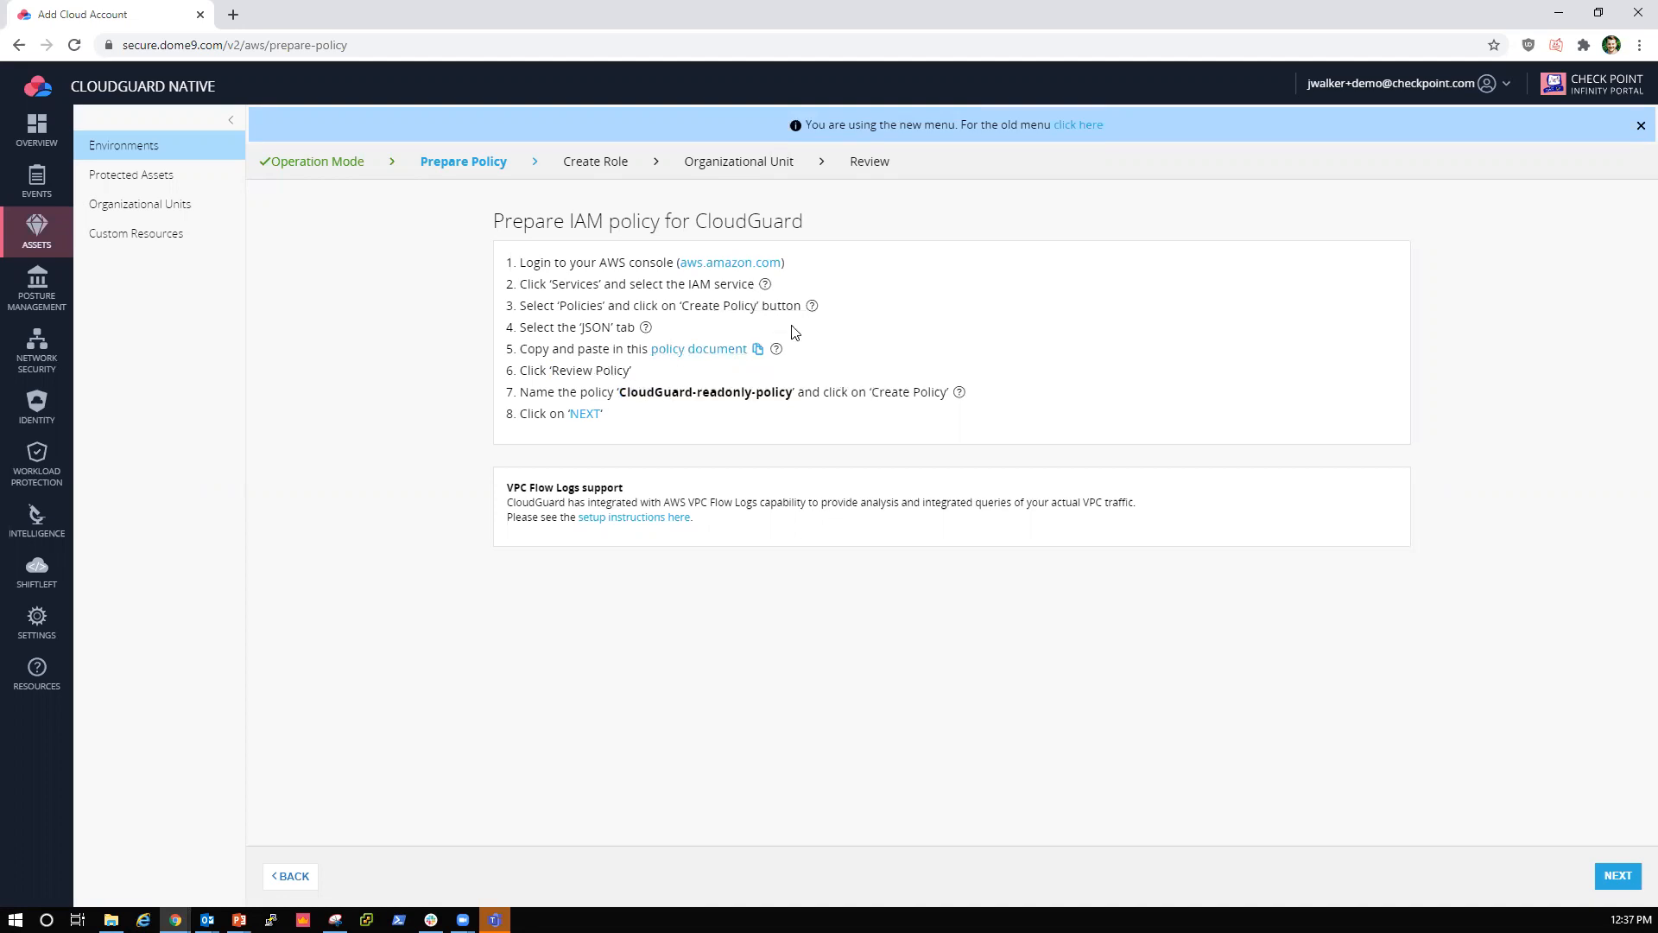
click(1614, 879)
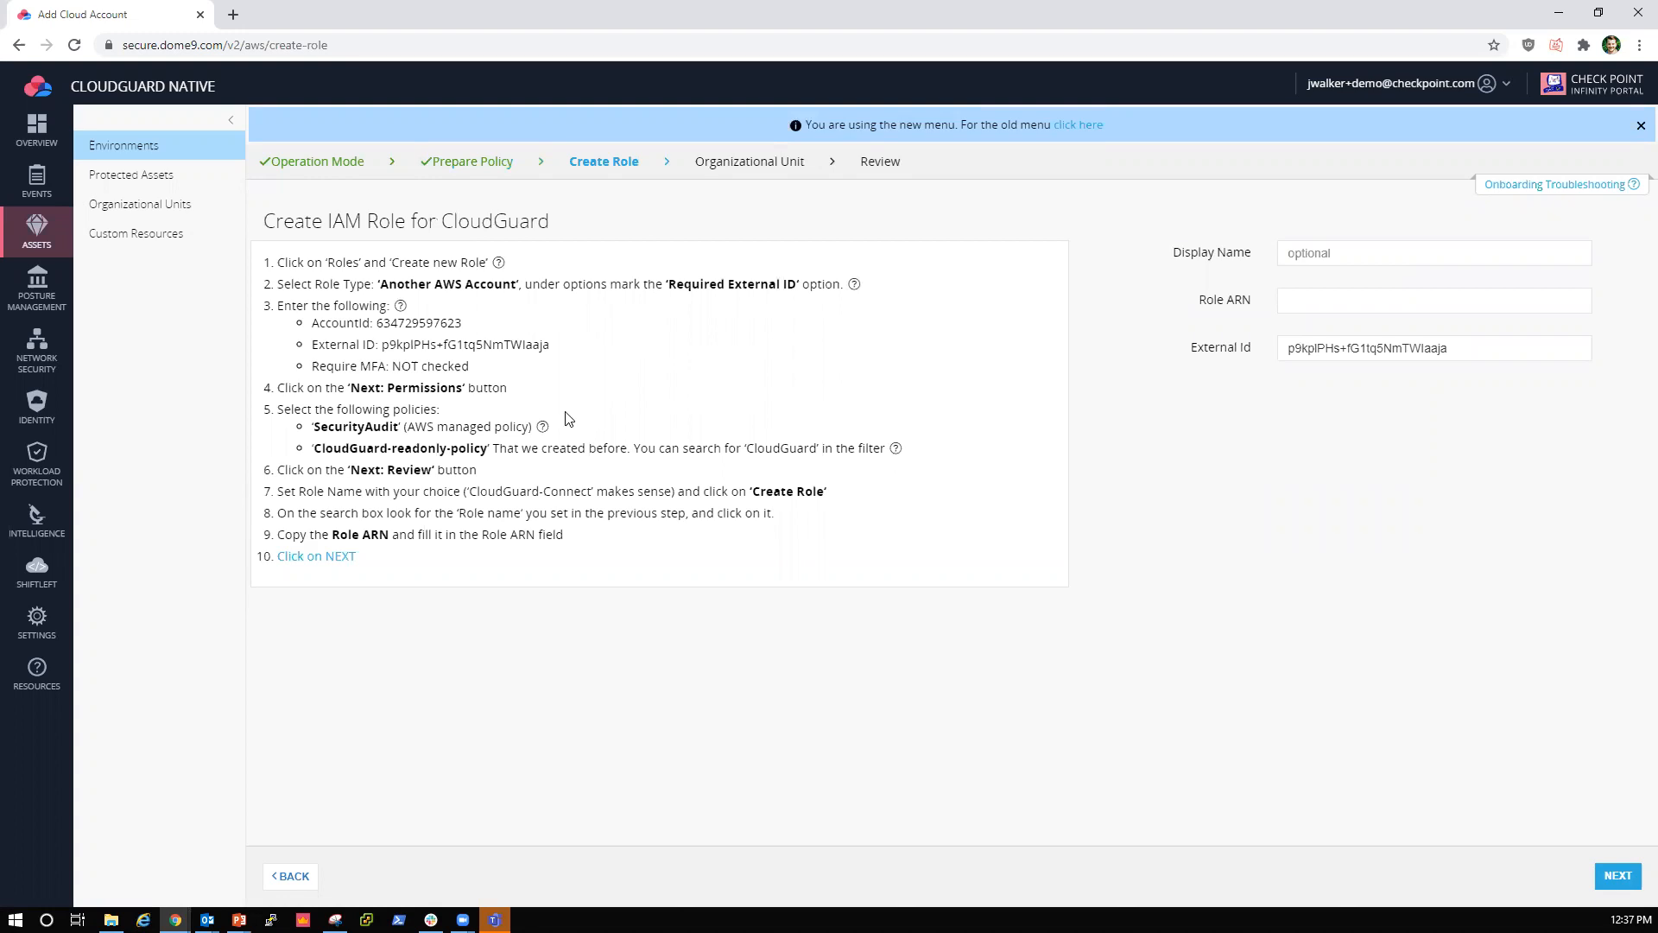
Step: Examine the IAM role instructions for the external ID, MFA setting, required policies and role name
drag(485, 452, 314, 442)
click(635, 400)
drag(672, 284, 797, 285)
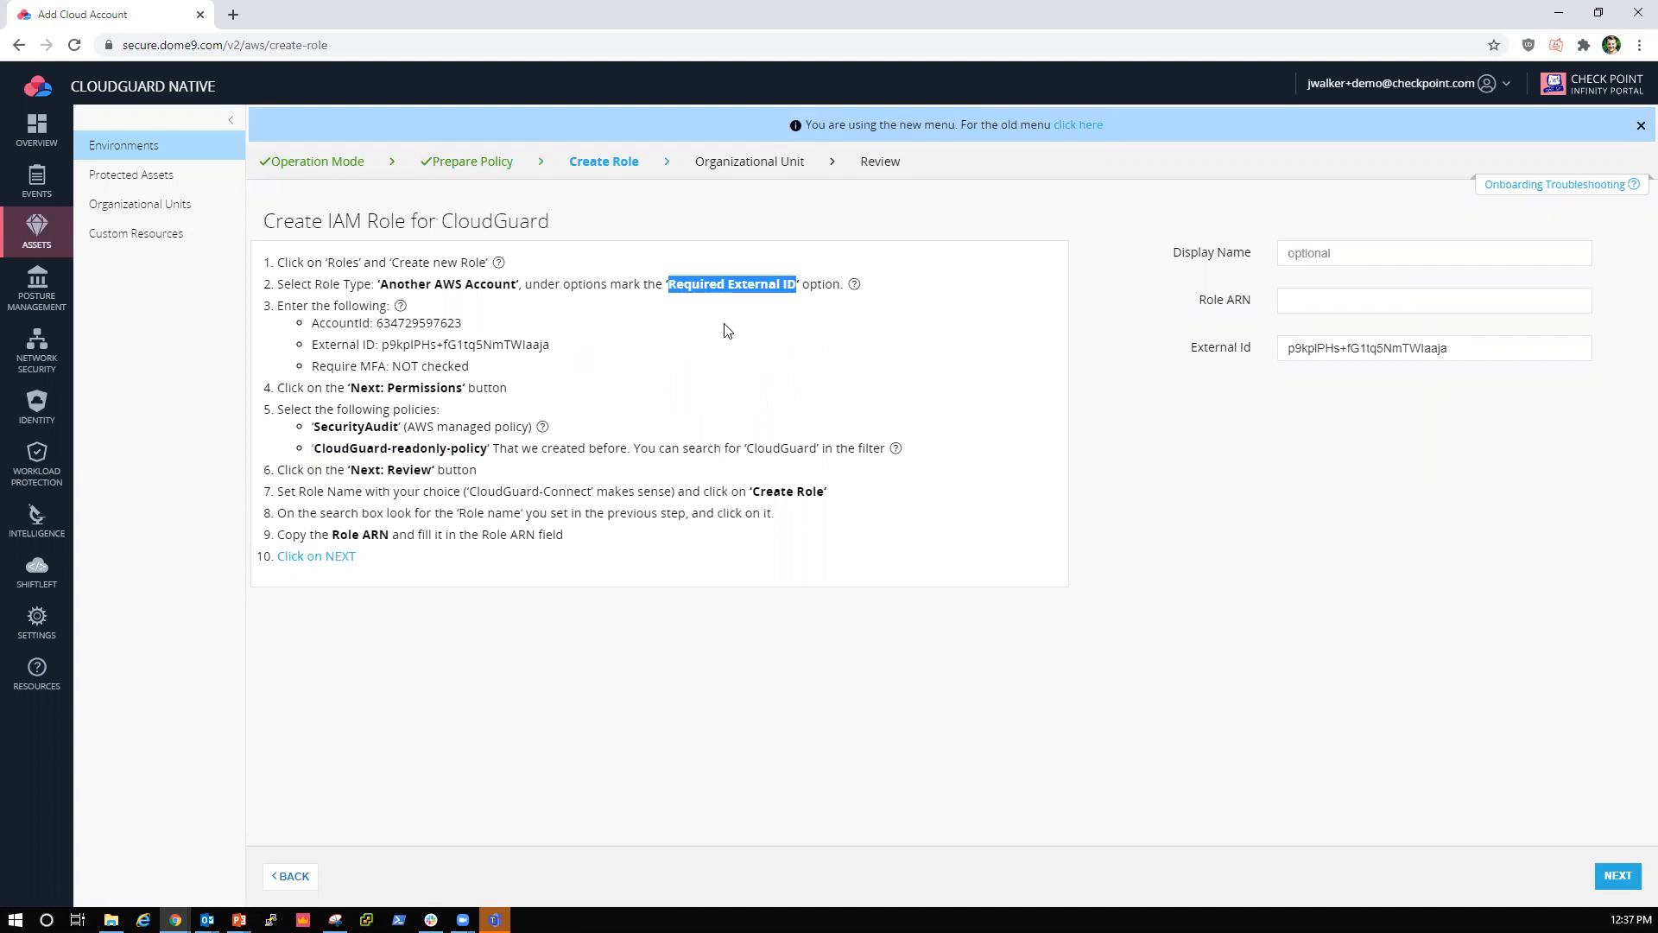
click(677, 350)
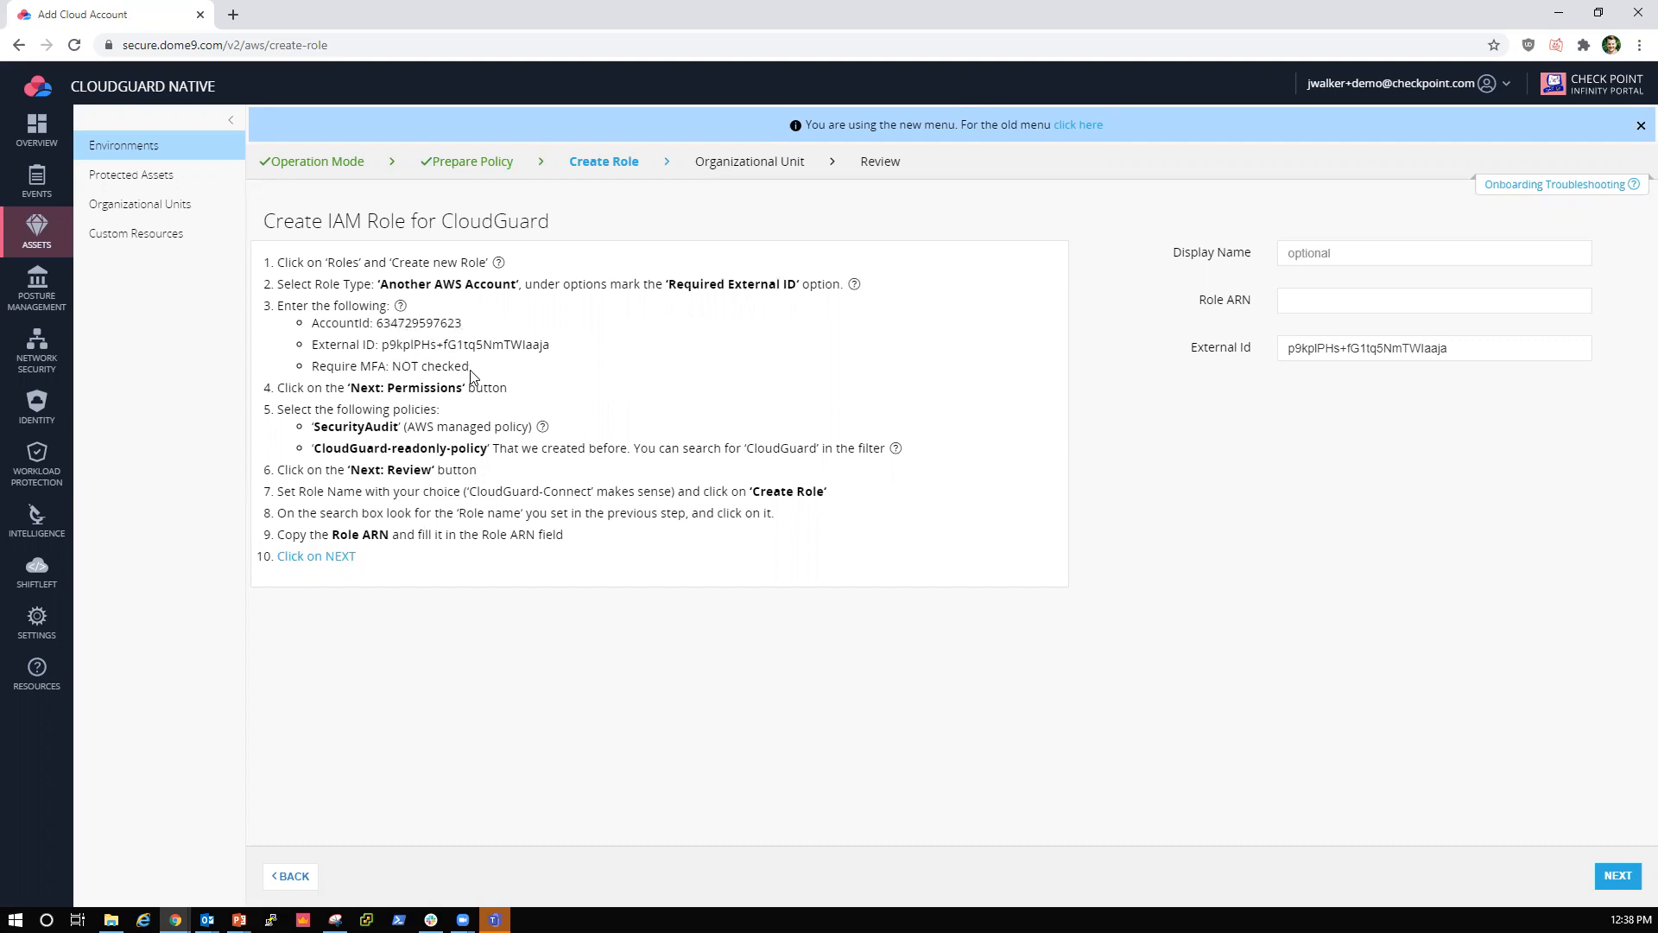
drag(469, 366, 392, 366)
click(507, 369)
mouse_move(544, 428)
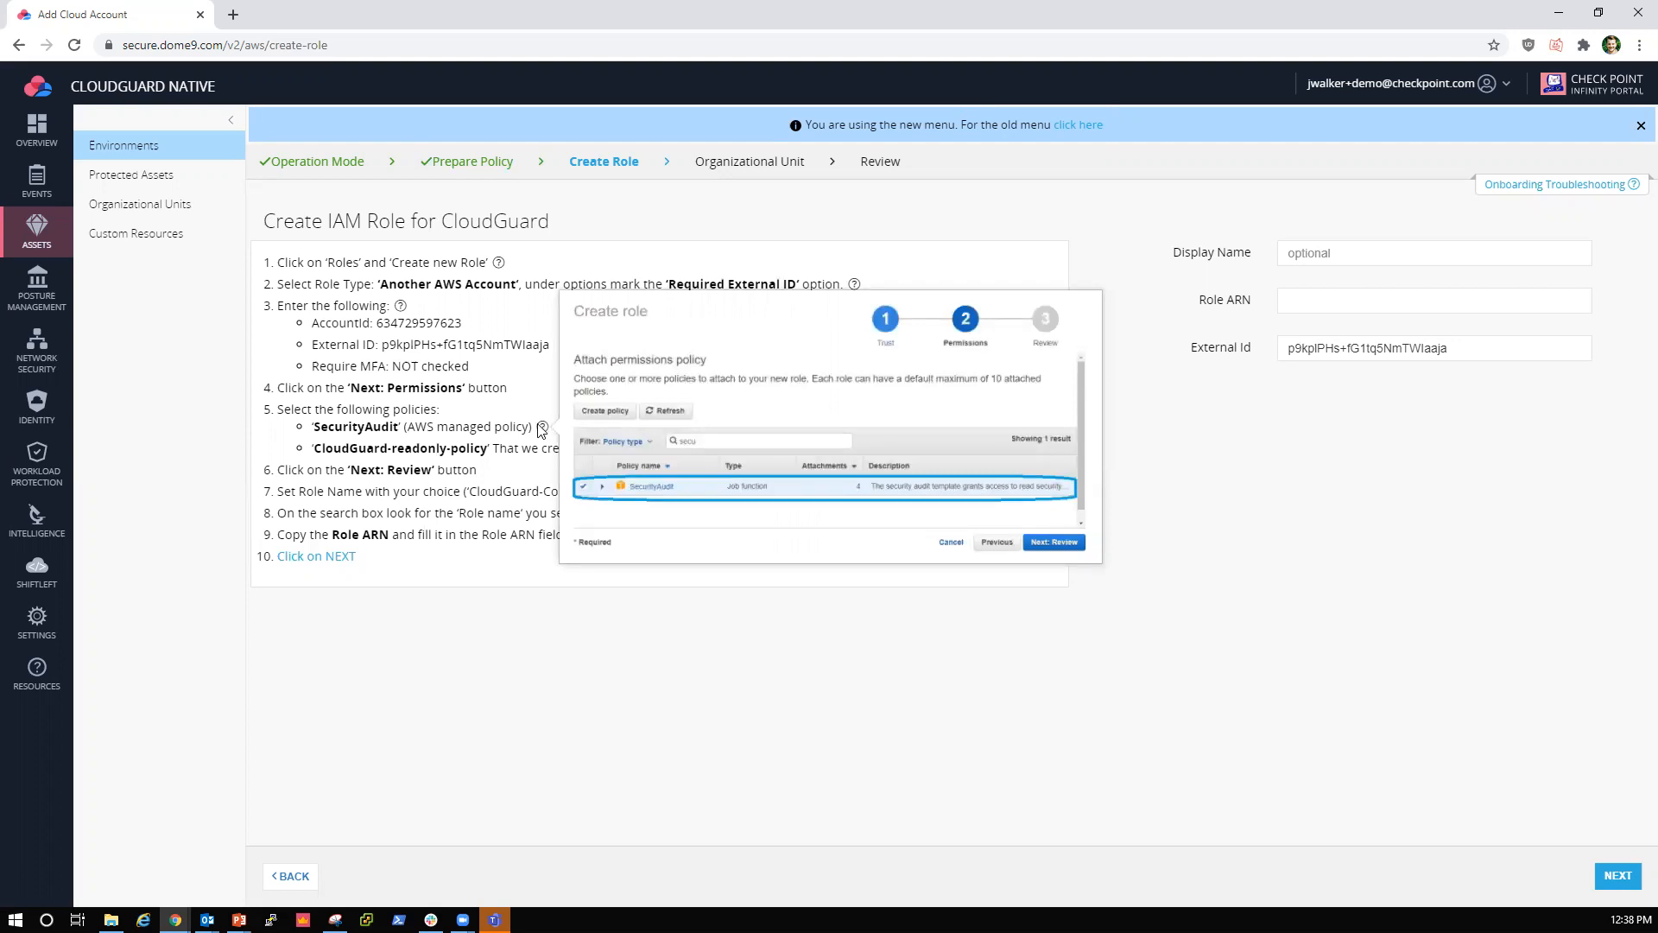
drag(488, 449, 312, 449)
click(582, 413)
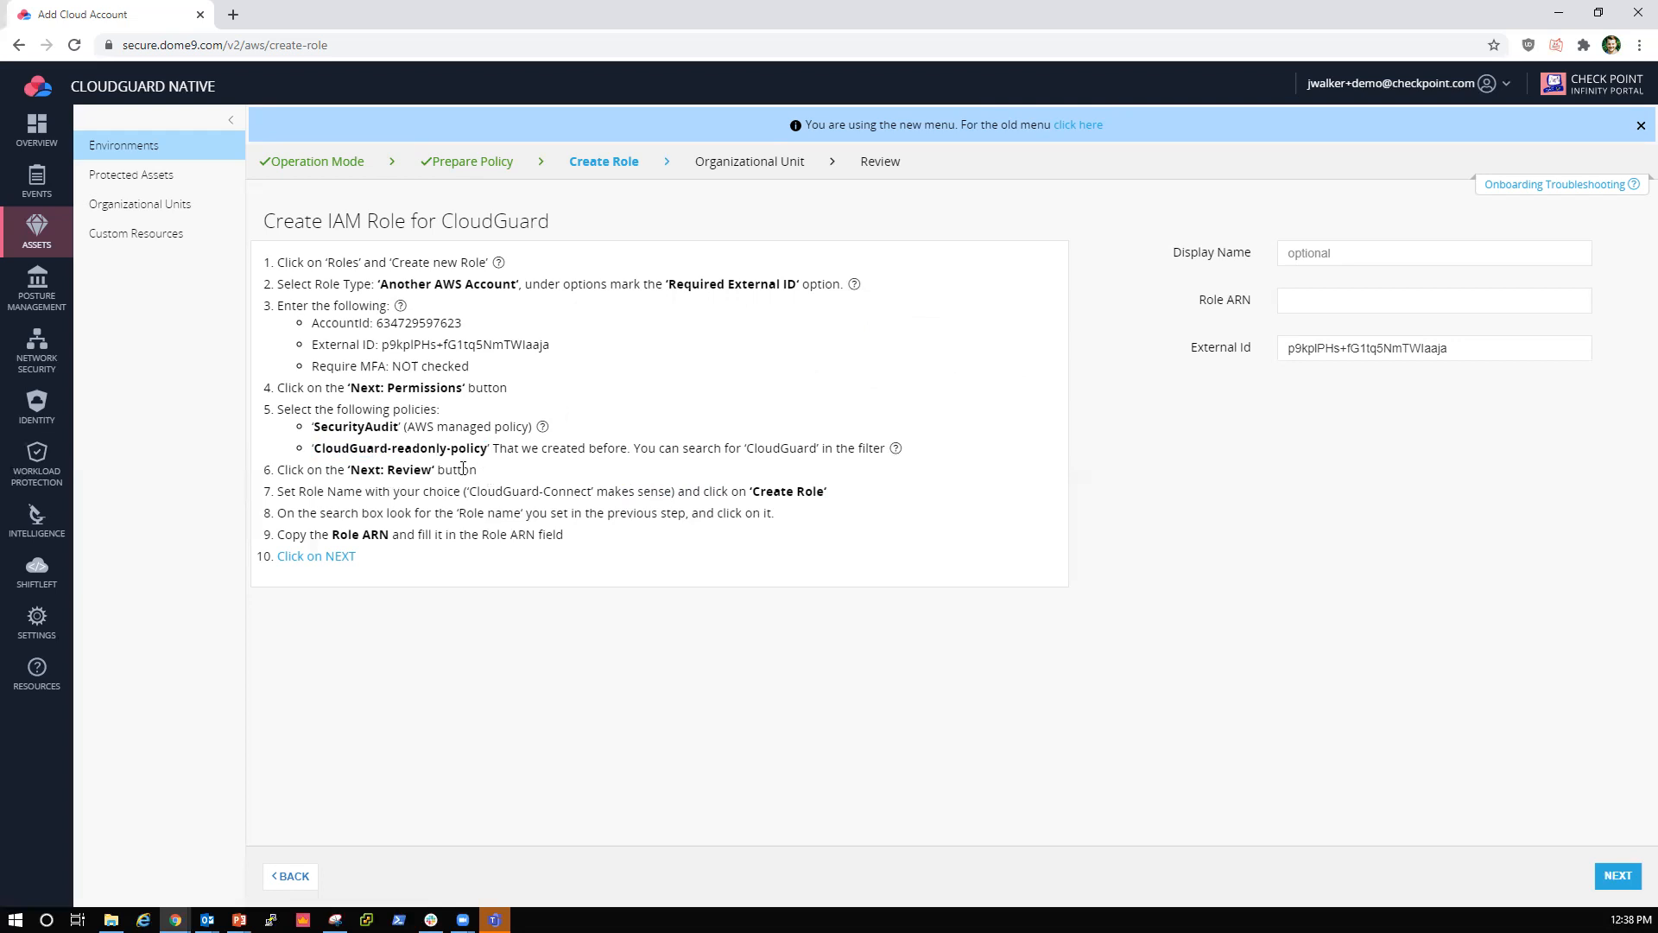
drag(594, 490, 469, 490)
click(547, 471)
Step: Check the Role ARN and External Id fields and fill in the display name with the suggested AWS account name
drag(391, 536, 331, 536)
click(1292, 299)
click(1238, 379)
triple_click(1420, 348)
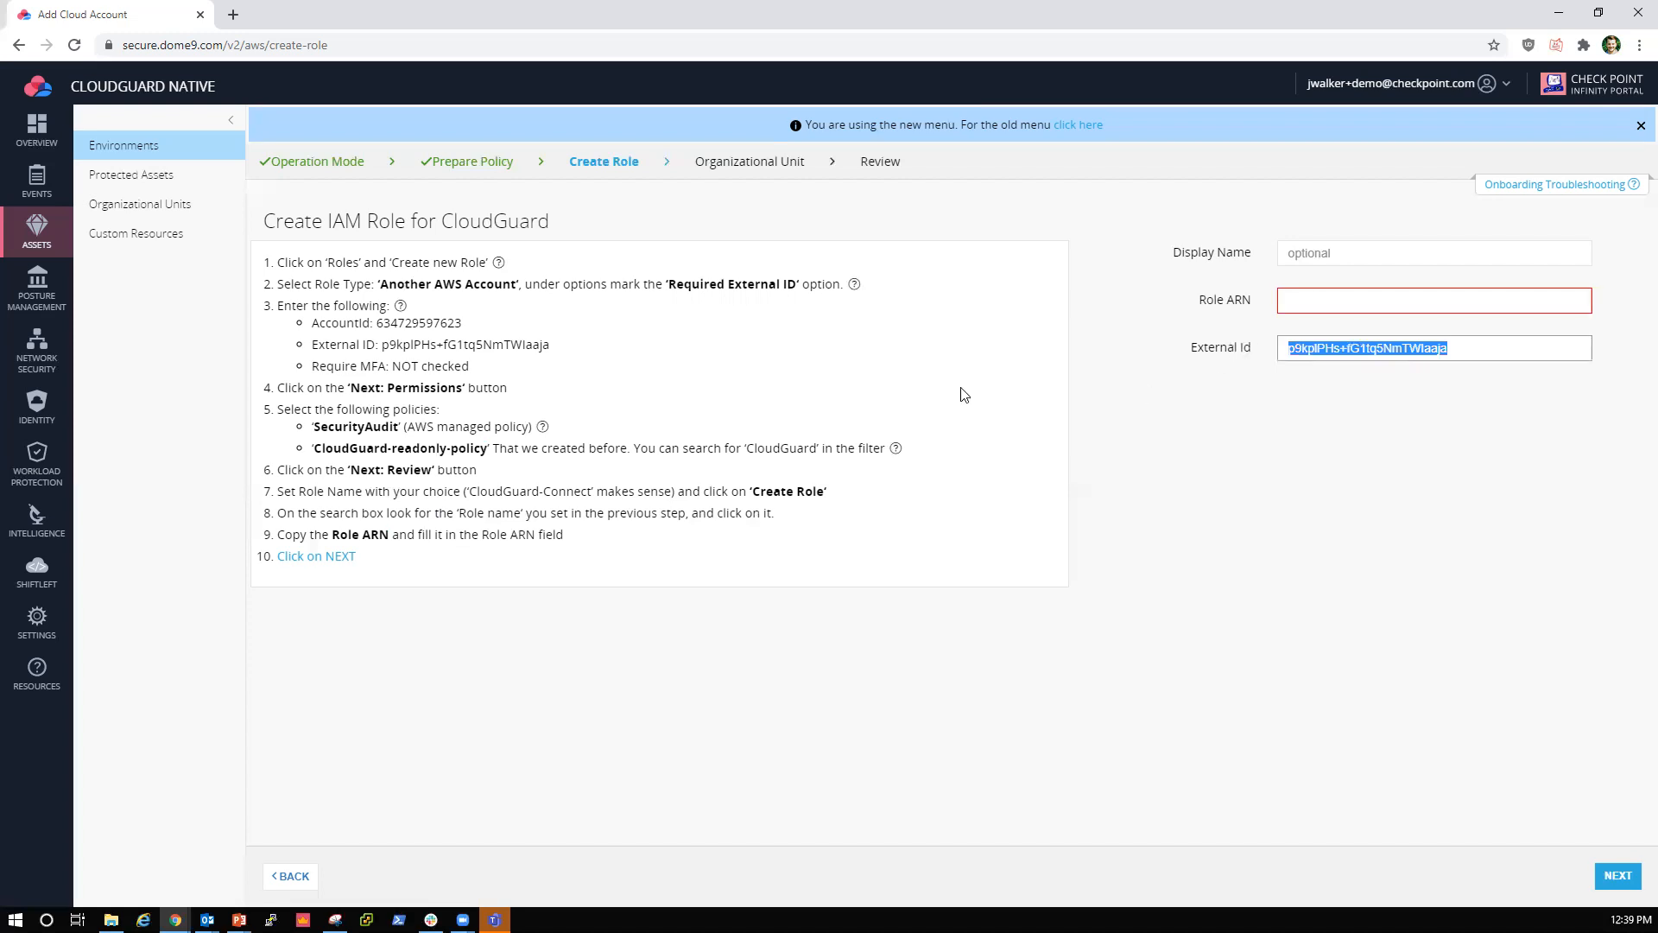
mouse_move(401, 309)
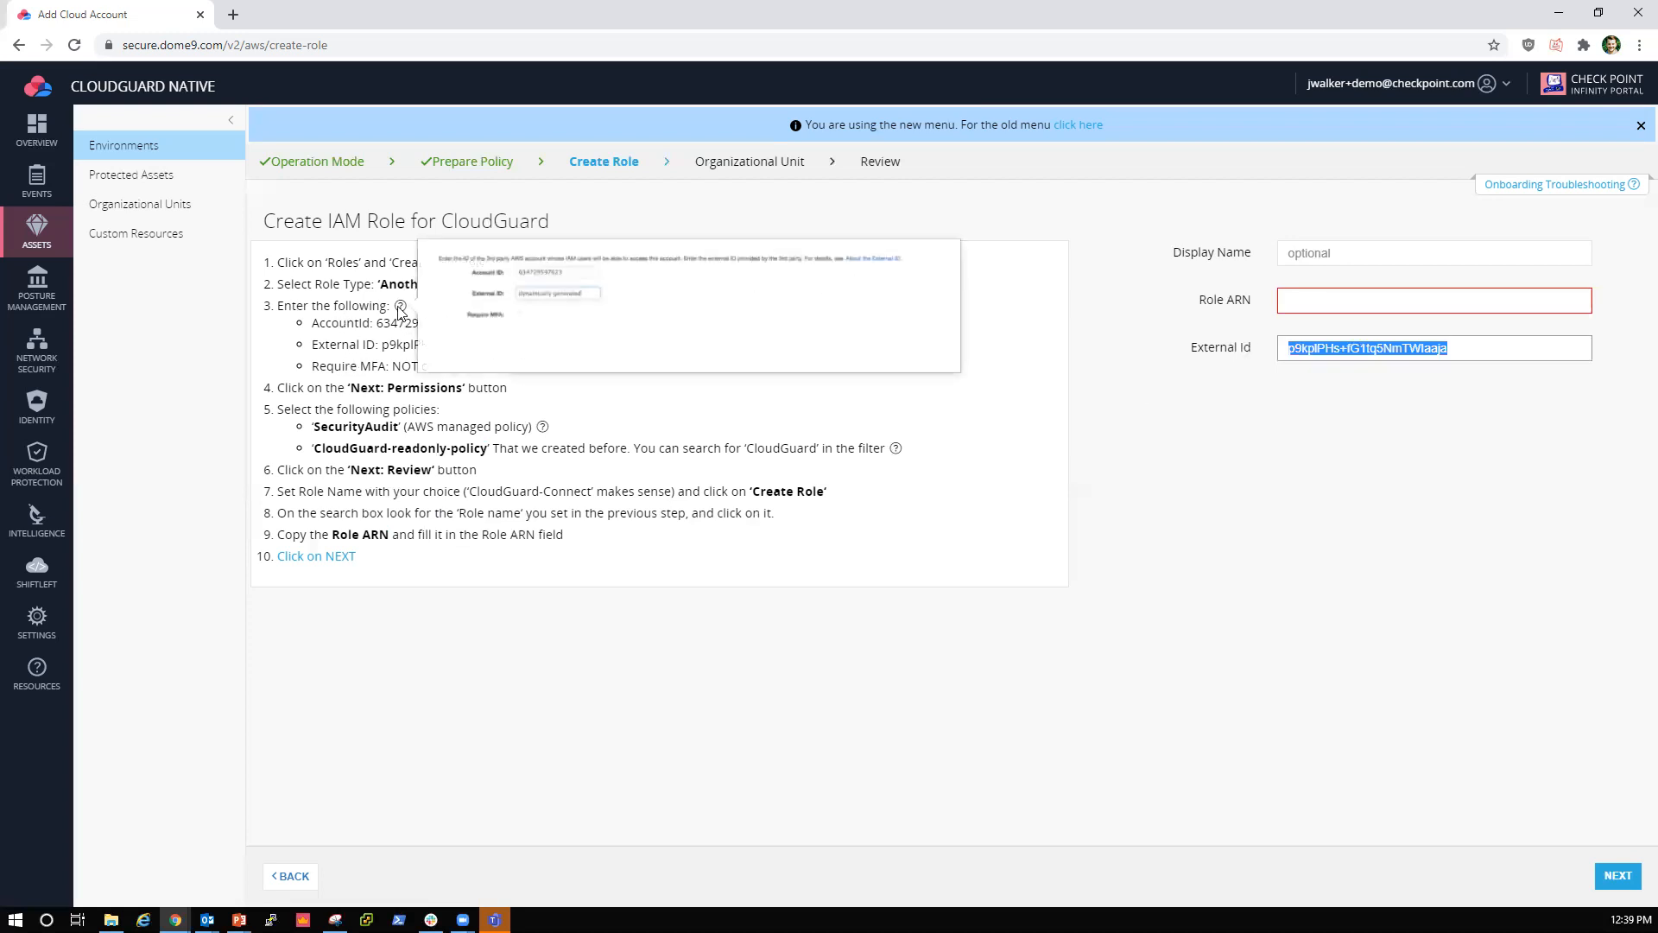
click(1317, 251)
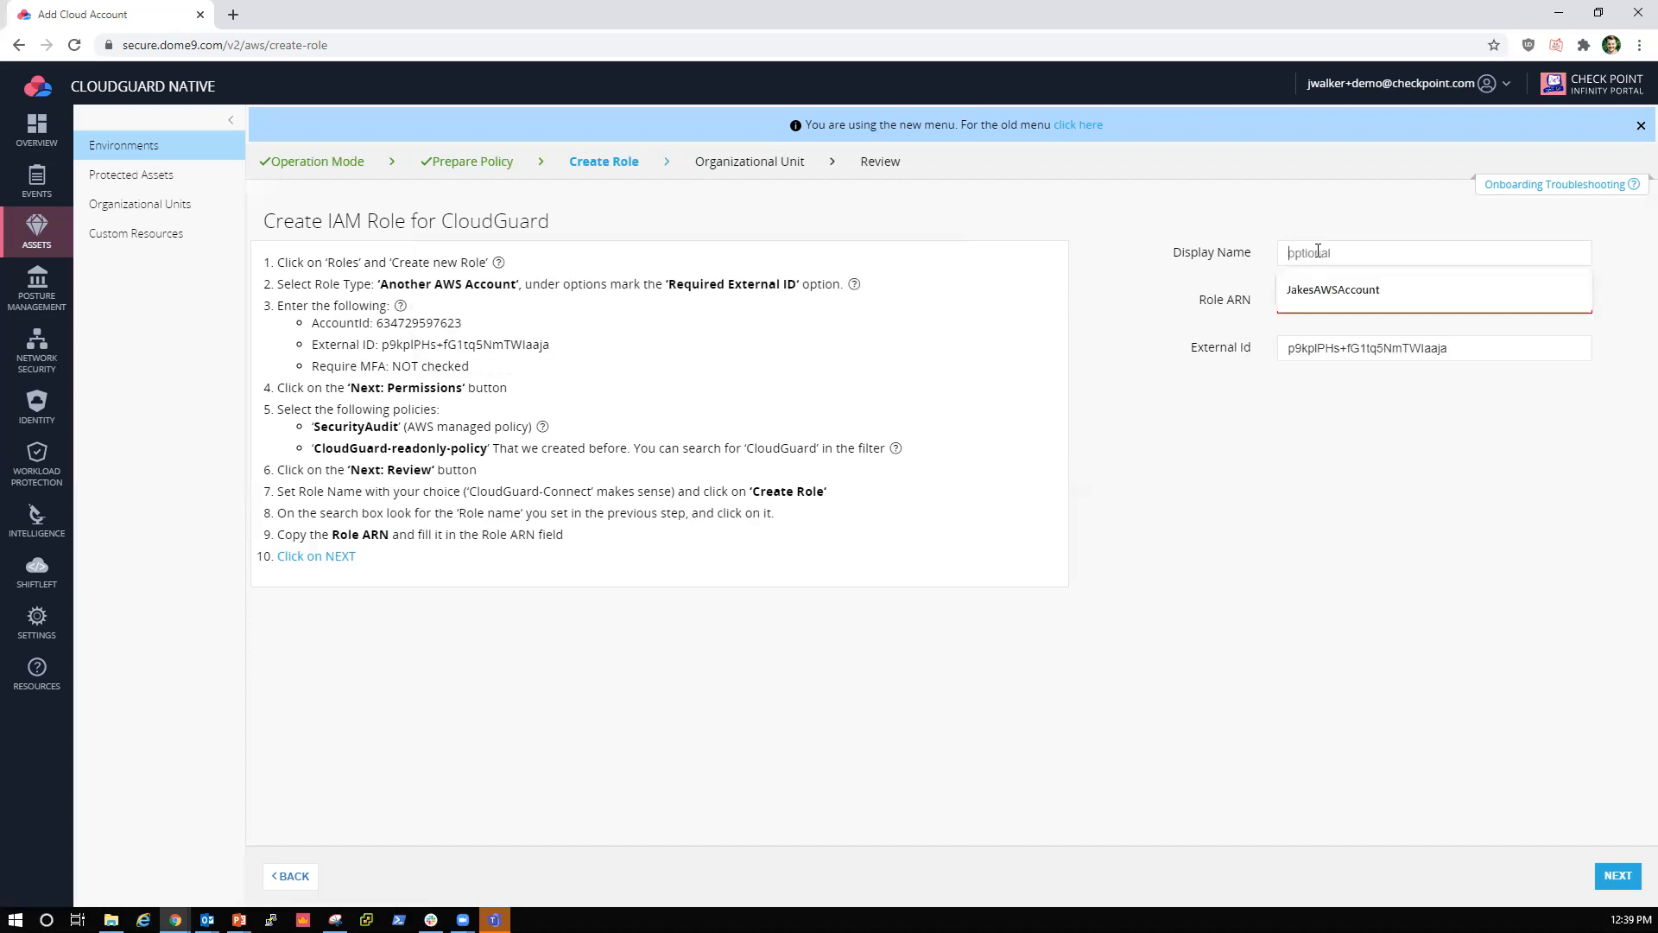
click(1323, 298)
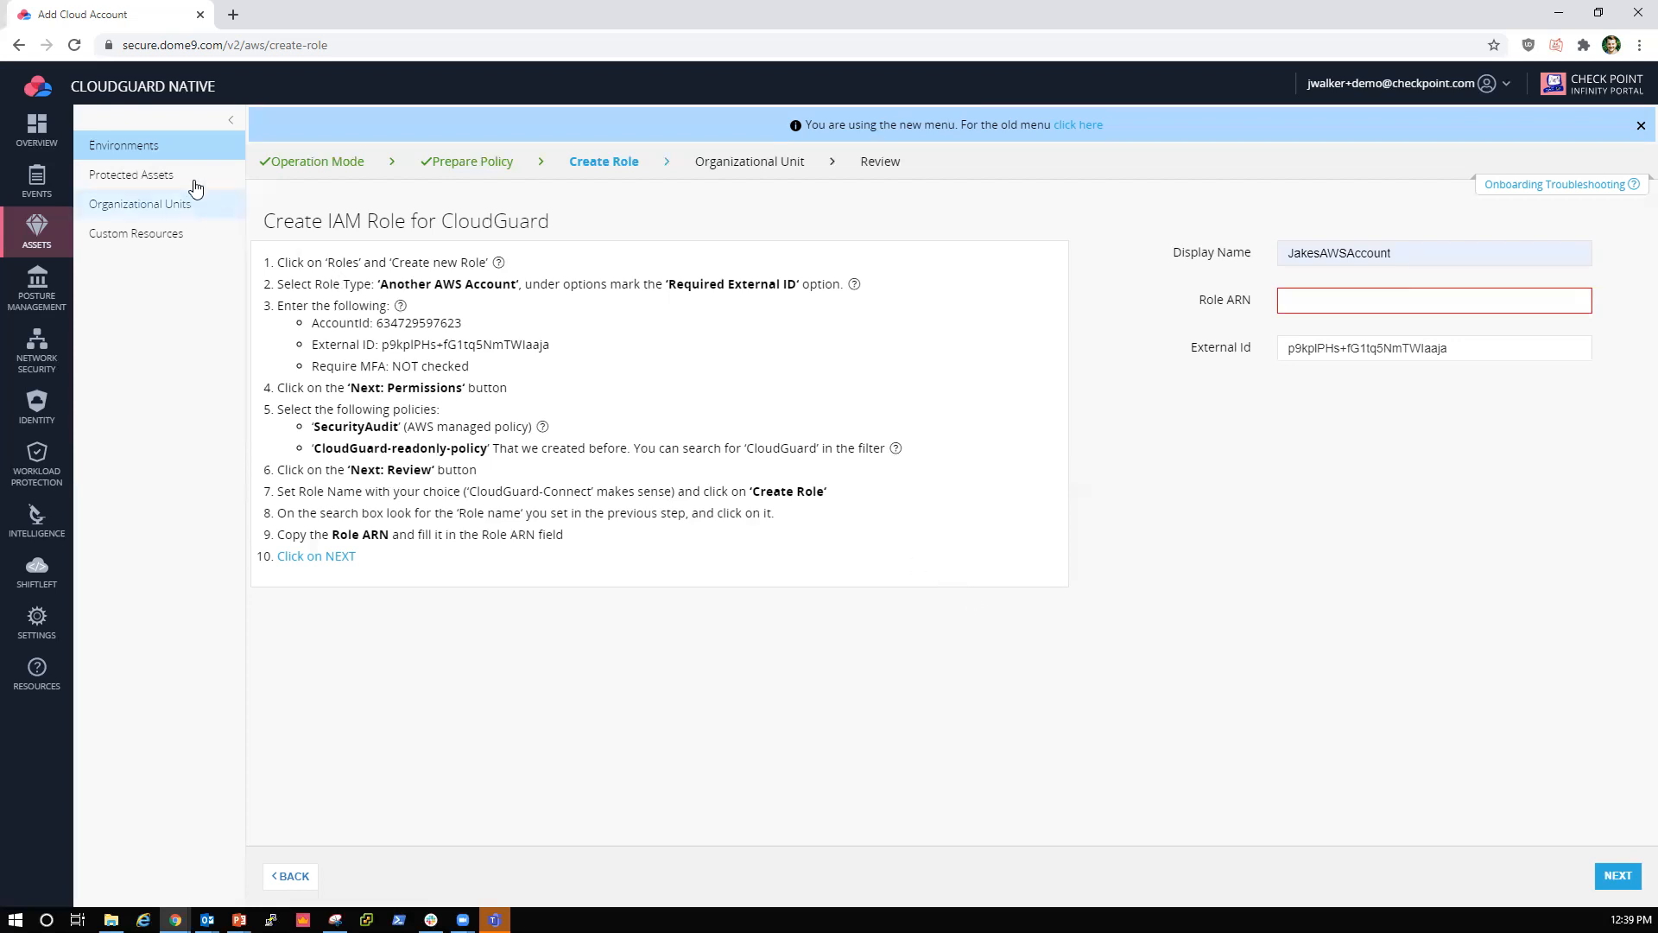
Step: Leave the AWS onboarding for the Environments page and start adding a new Azure subscription
click(159, 150)
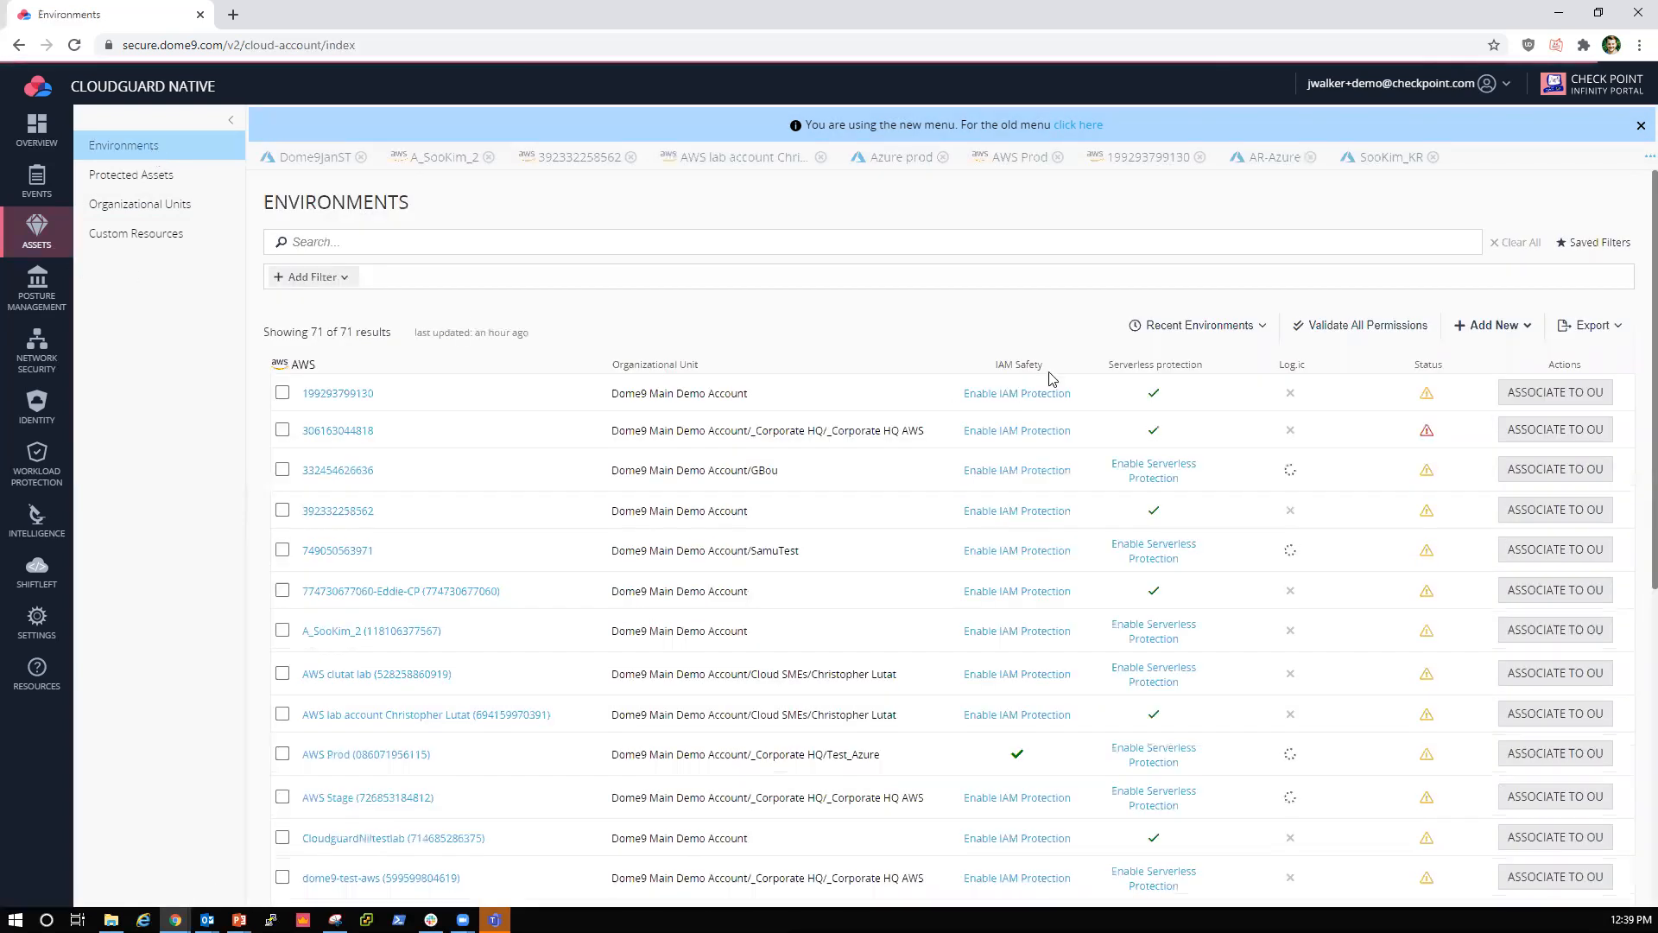
click(1507, 333)
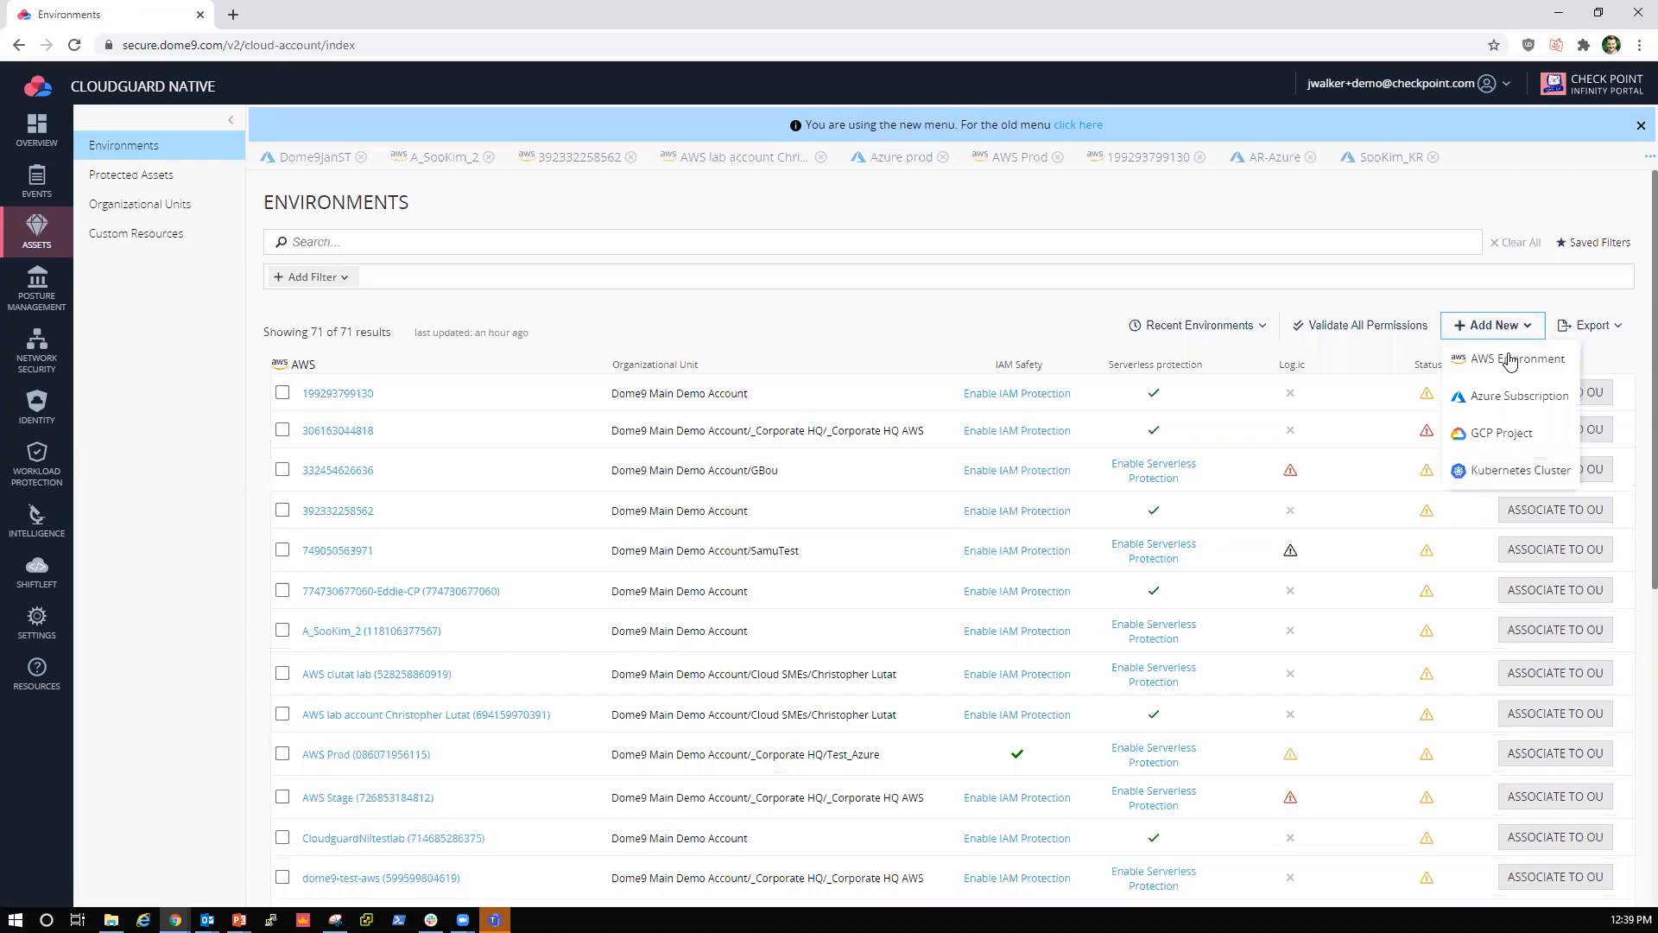
click(1507, 396)
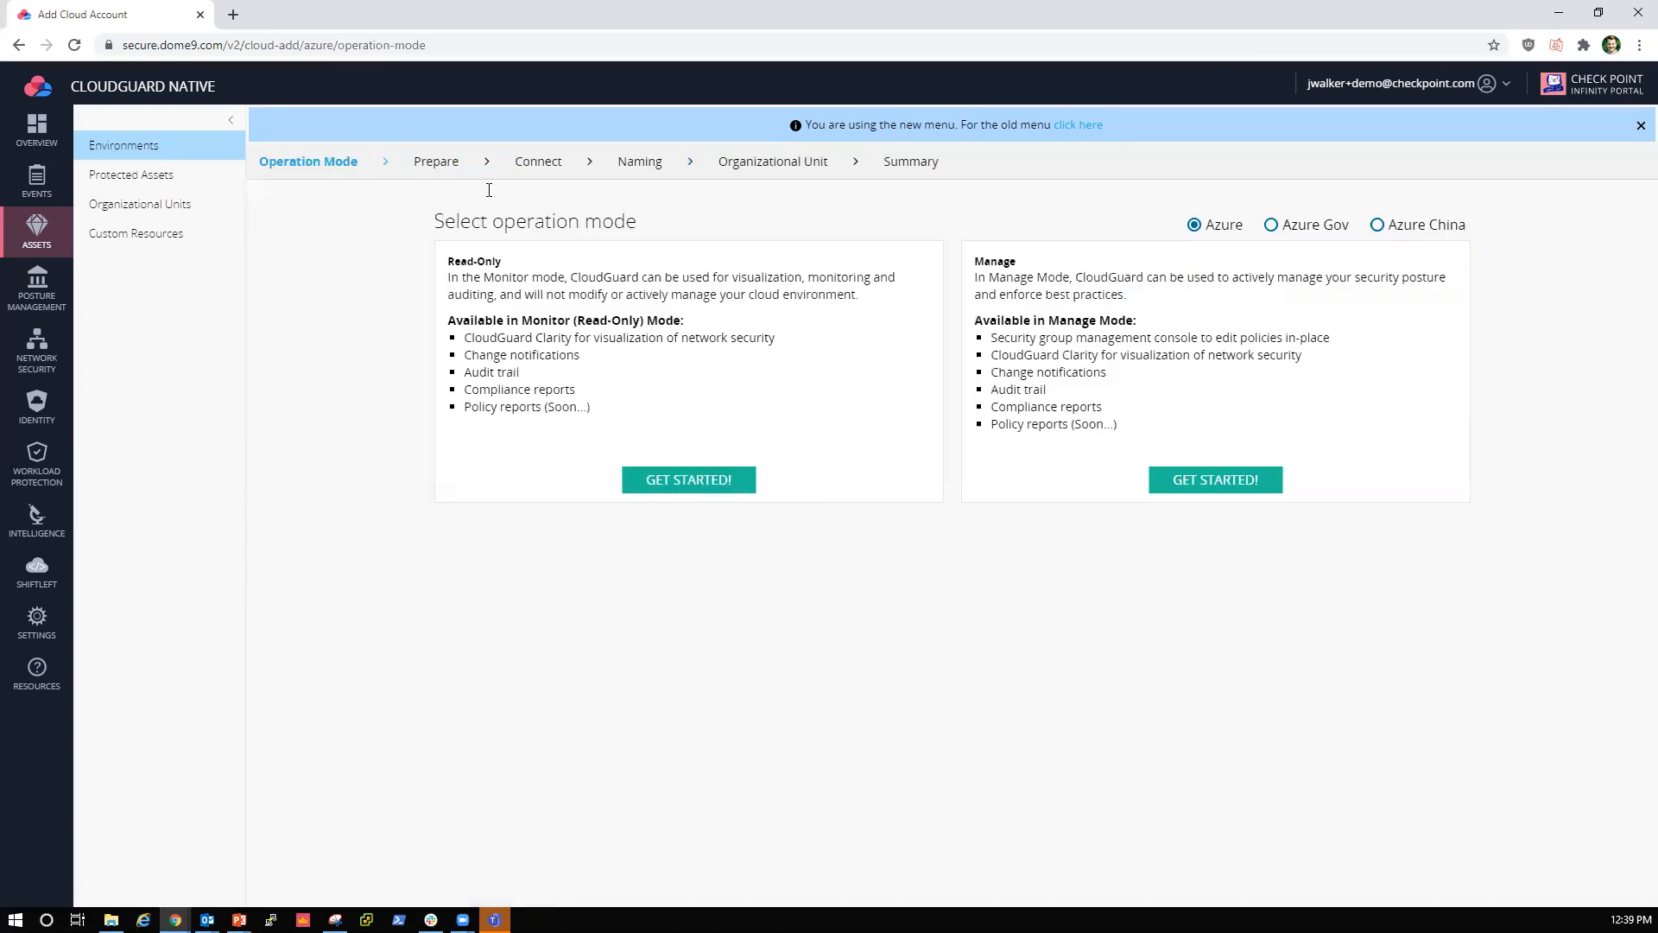
Step: Compare the Azure Read-Only and Manage modes and get started with Read-Only
drag(505, 261, 447, 266)
drag(1018, 262, 973, 258)
click(1037, 258)
drag(511, 263, 448, 258)
click(536, 257)
drag(584, 390, 466, 388)
click(623, 387)
click(705, 480)
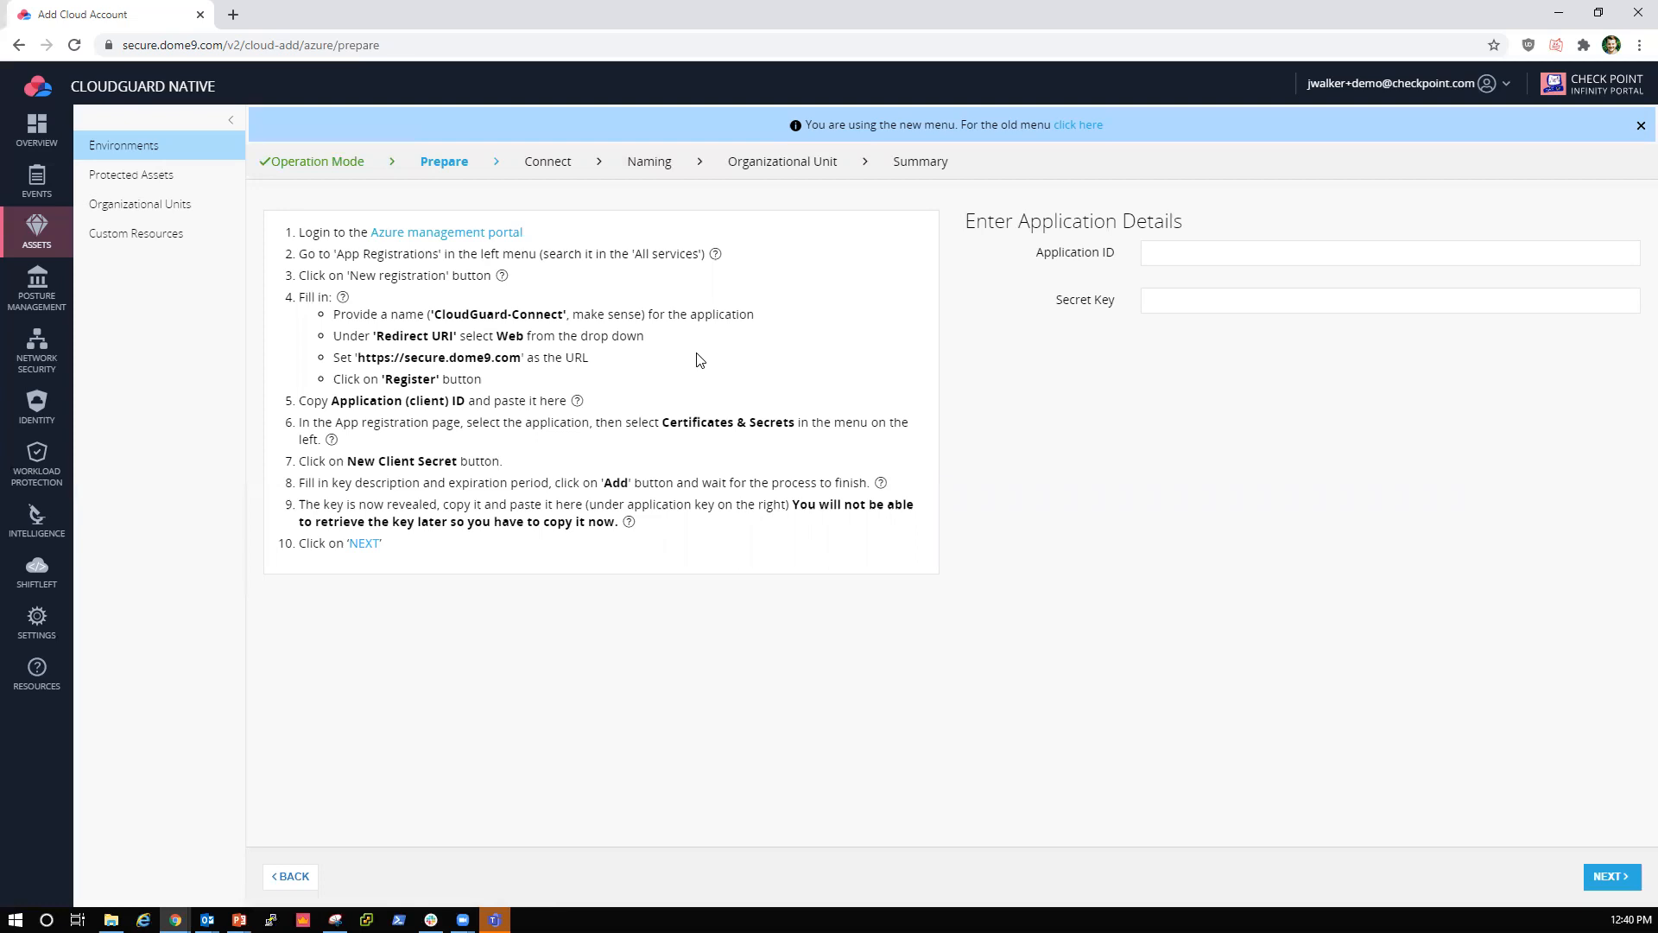
Step: Review the Azure app registration instructions for the application name, redirect URI and URL, and check the Application ID field
drag(565, 314, 434, 314)
click(555, 291)
drag(455, 336, 380, 335)
drag(521, 357, 365, 356)
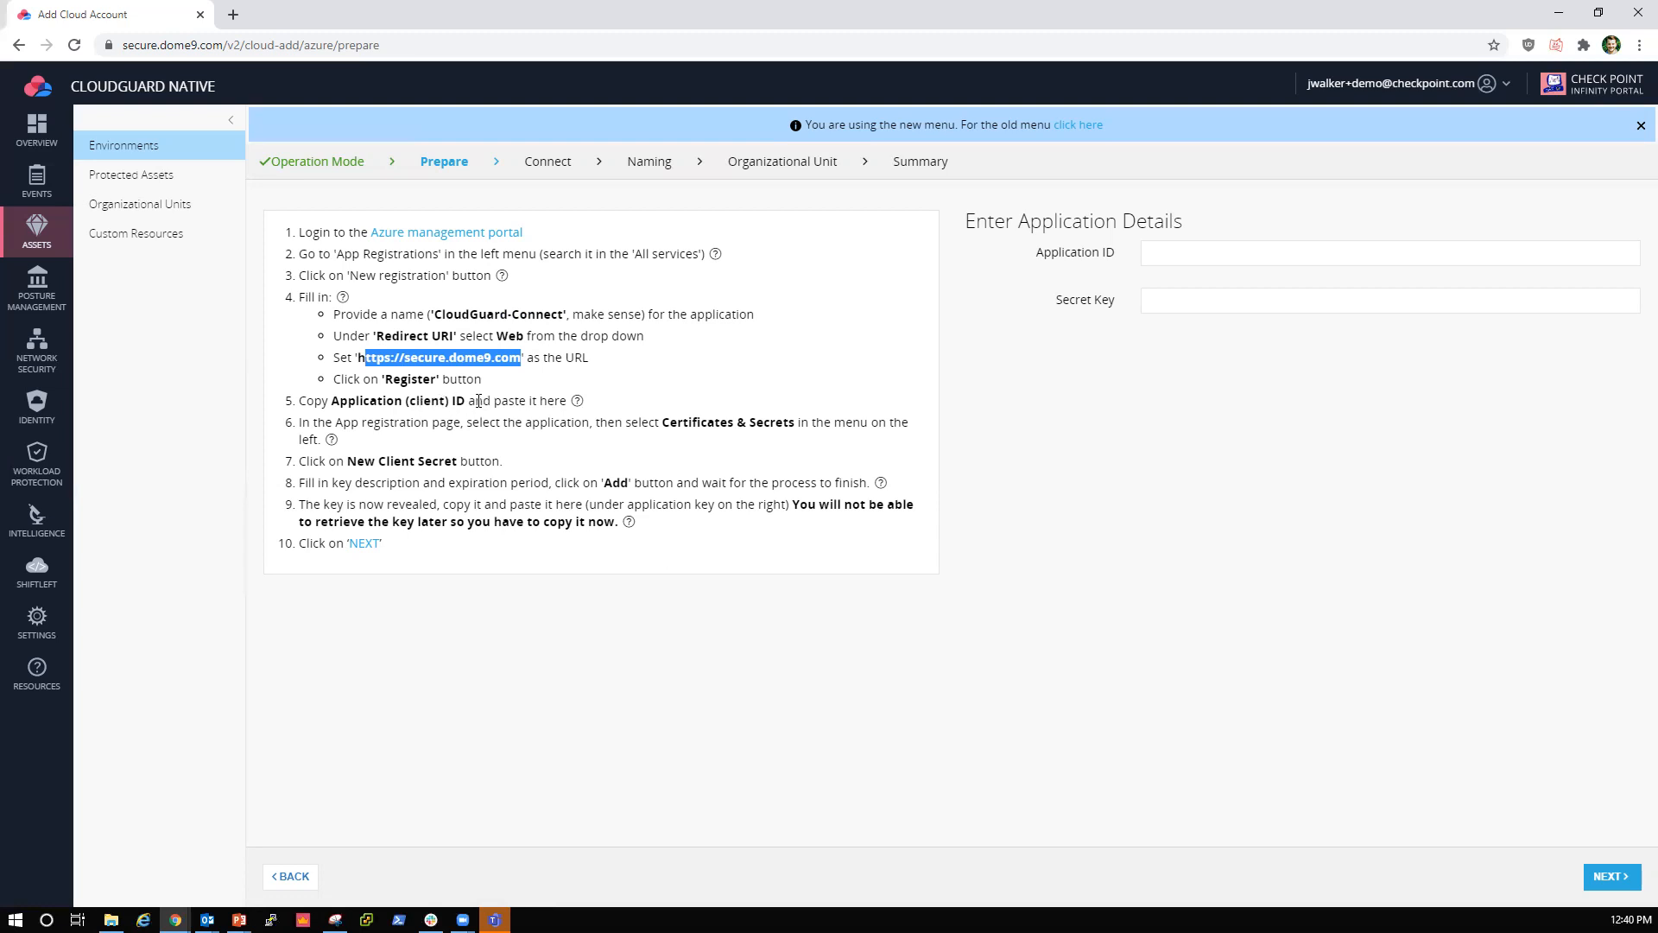
click(1166, 253)
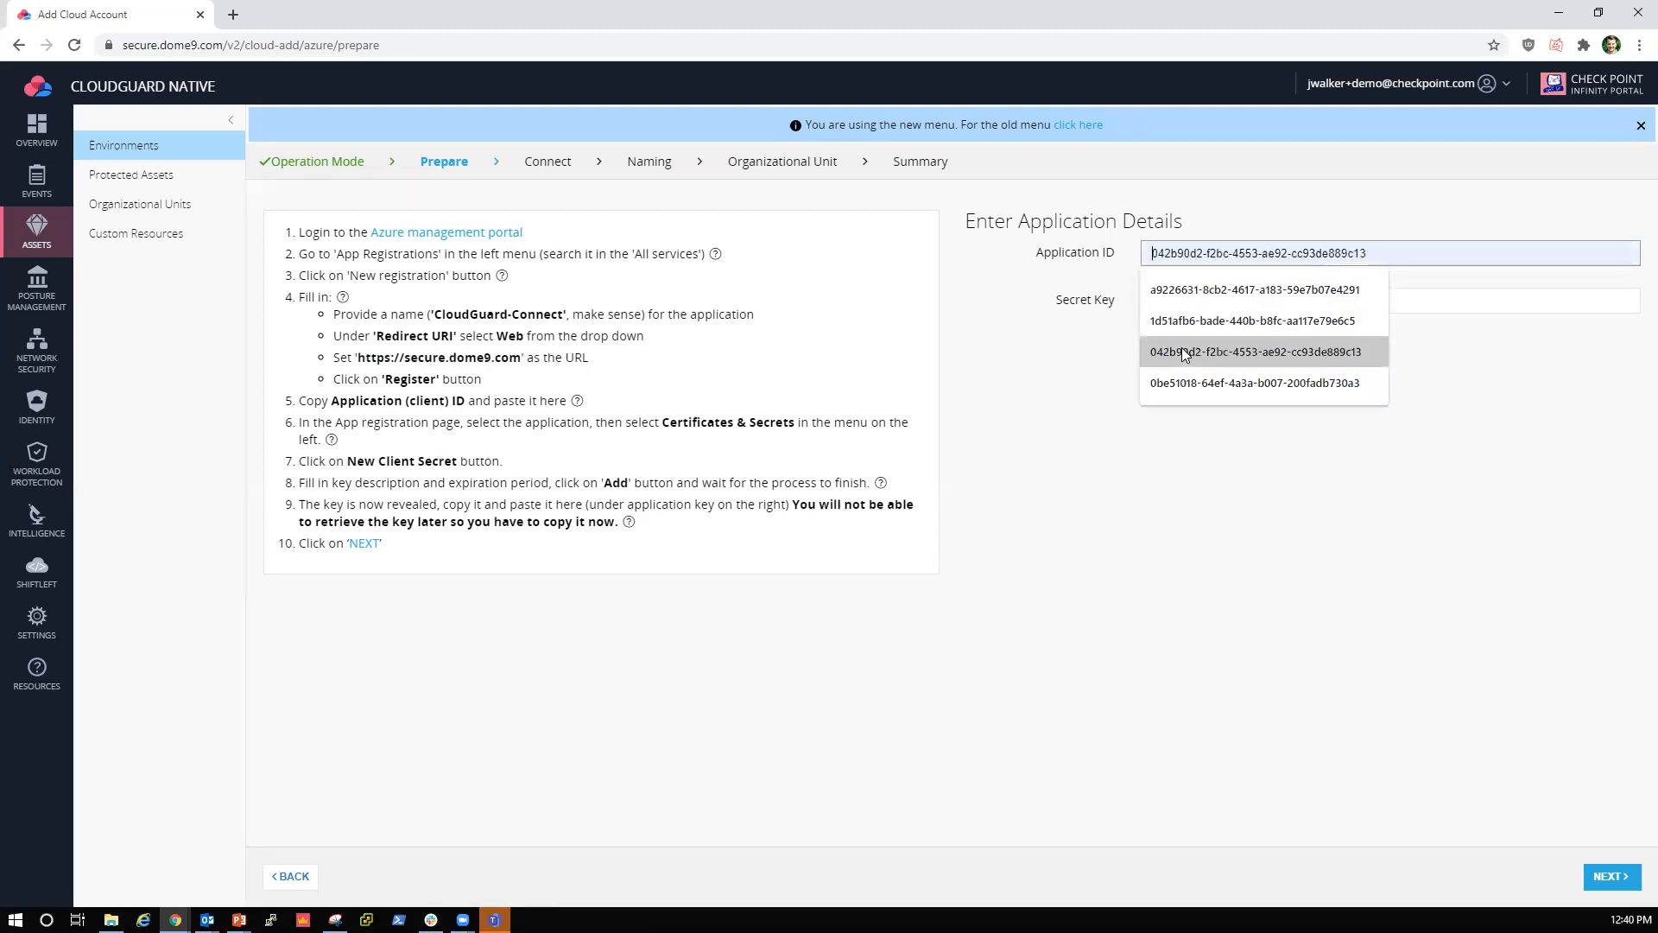
click(1089, 378)
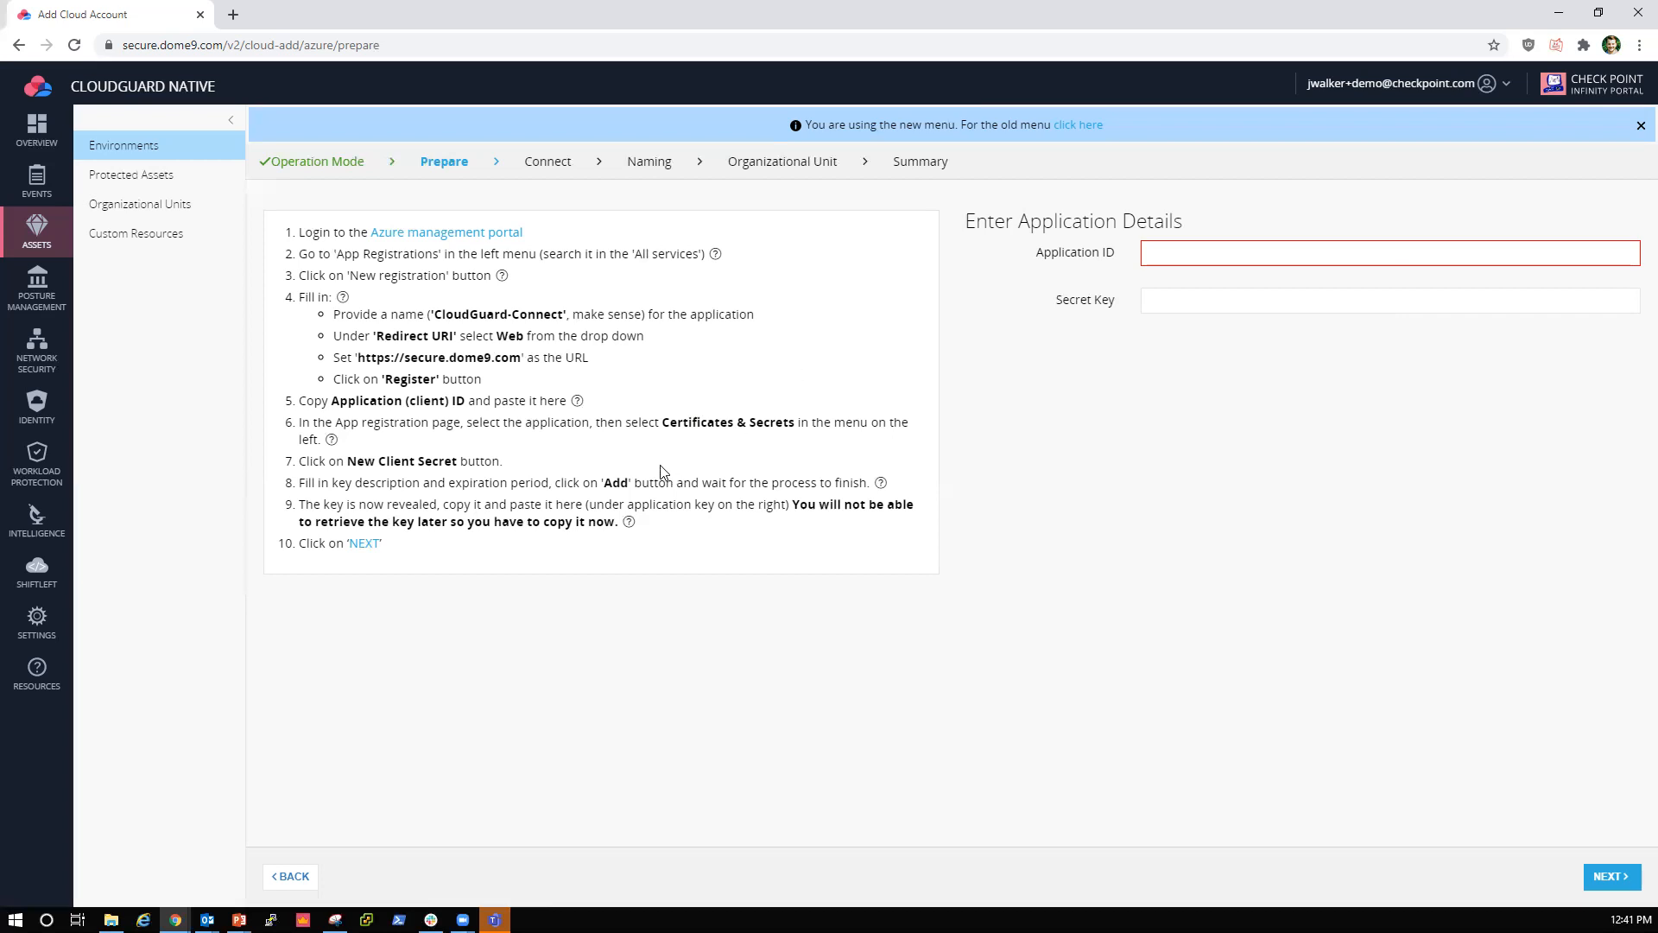
Step: Review the instructions for the CloudGuard-Connect application name and Certificates & Secrets, including the illustrated help for the latter
drag(591, 423, 473, 427)
drag(565, 316, 434, 313)
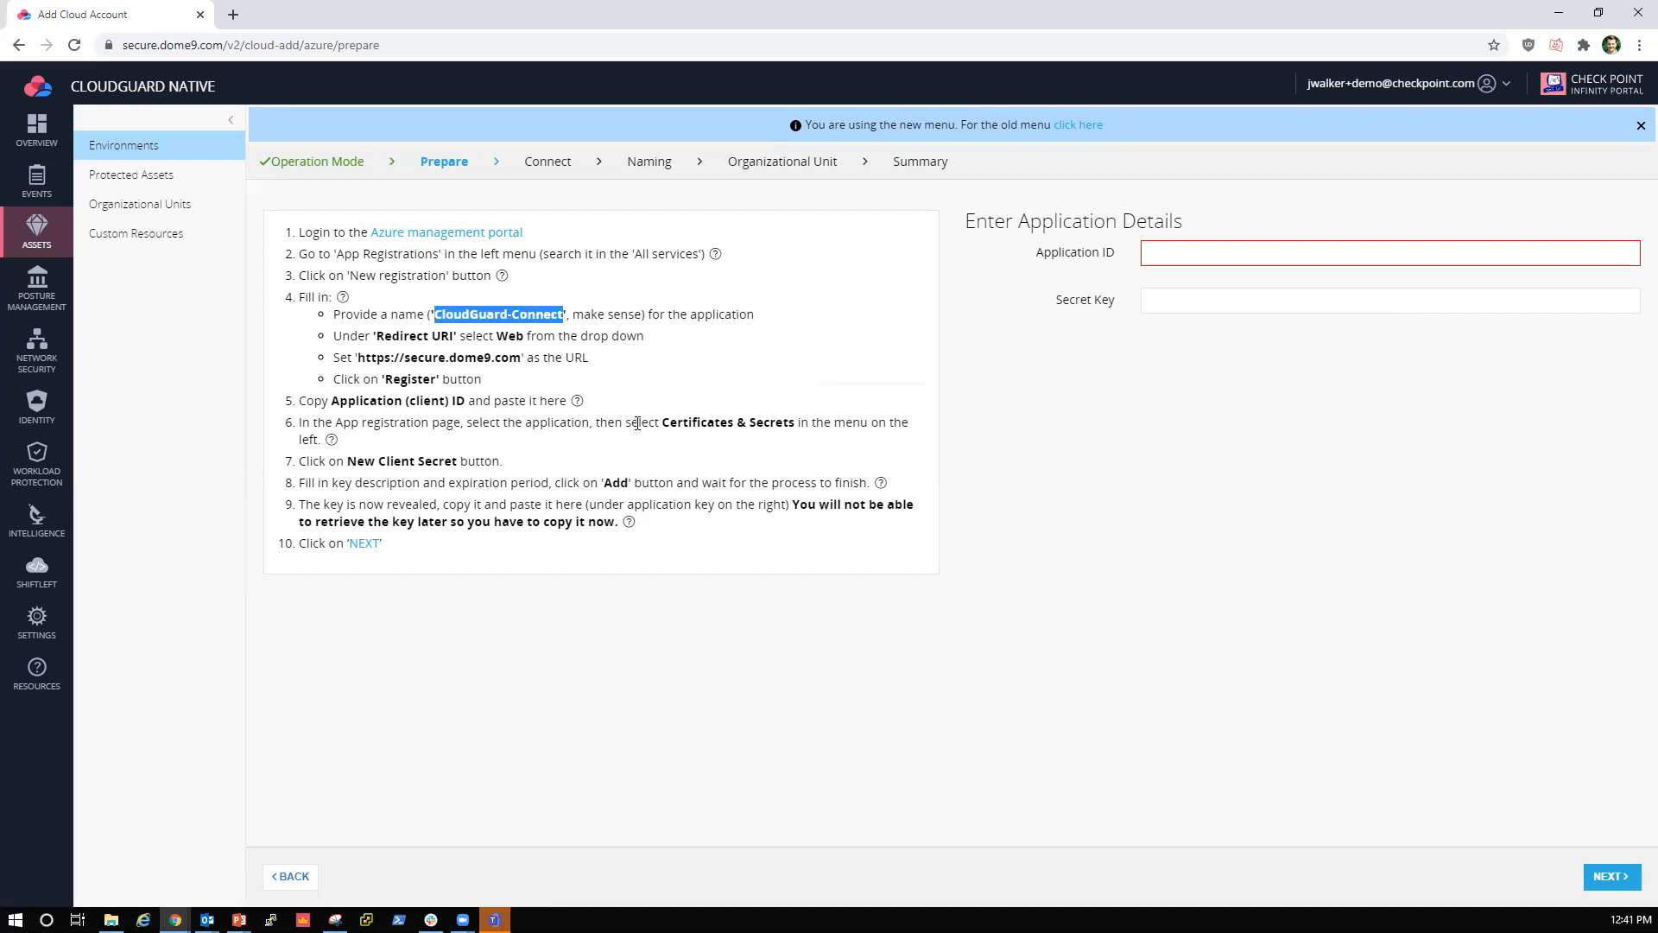
drag(664, 421, 794, 423)
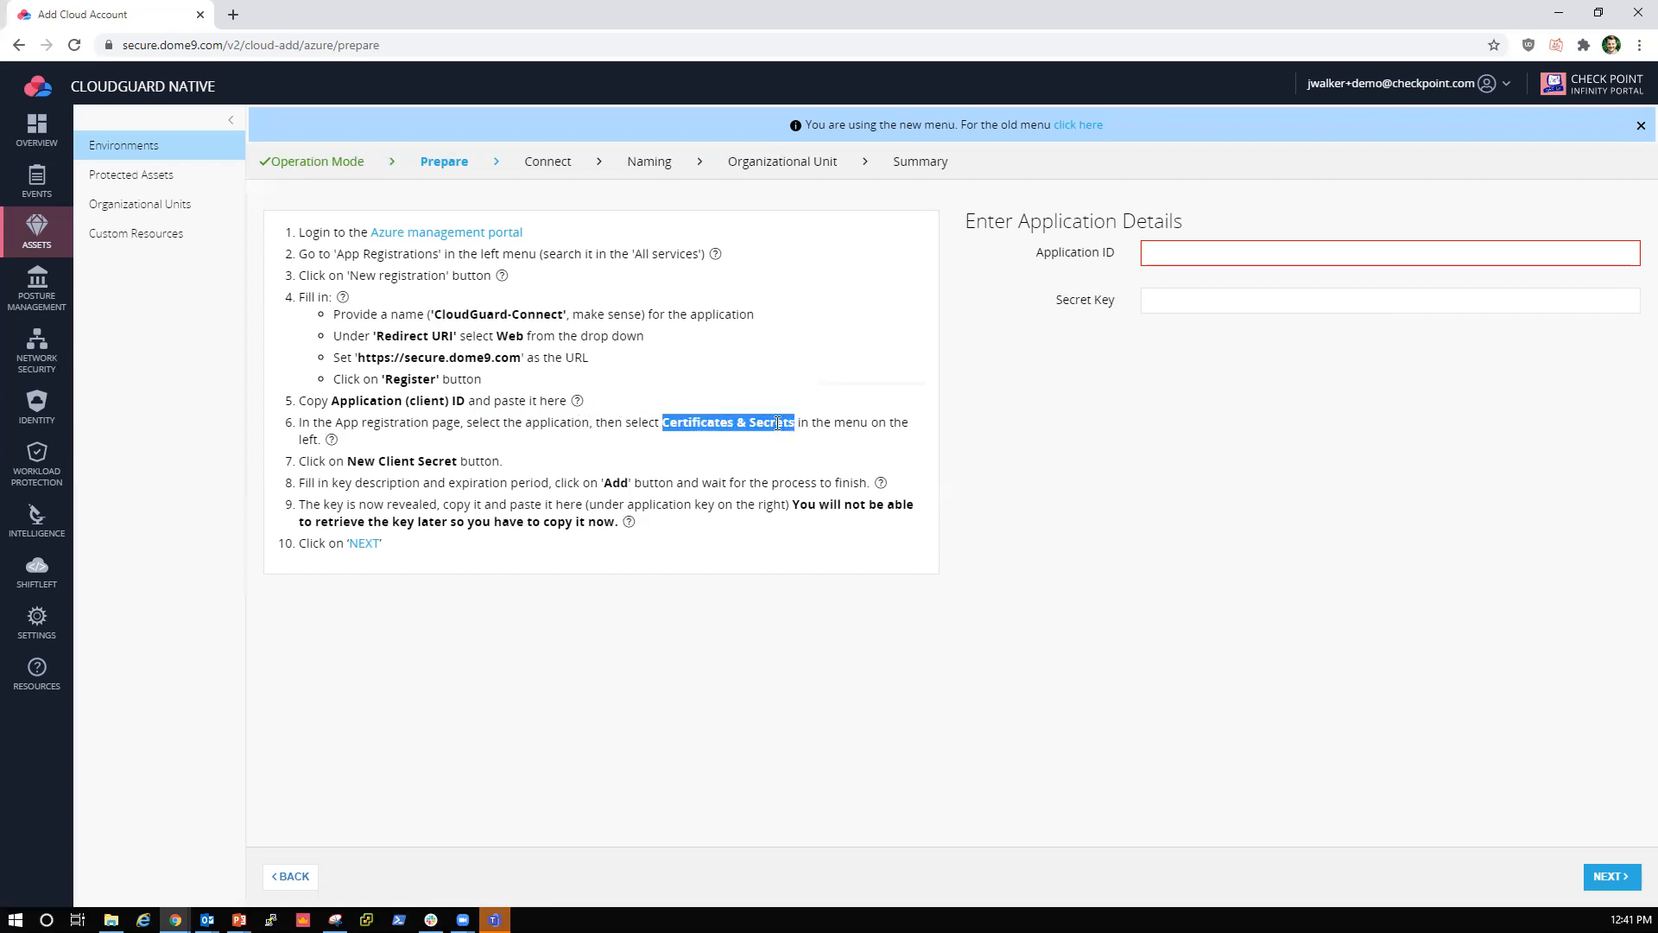
mouse_move(335, 447)
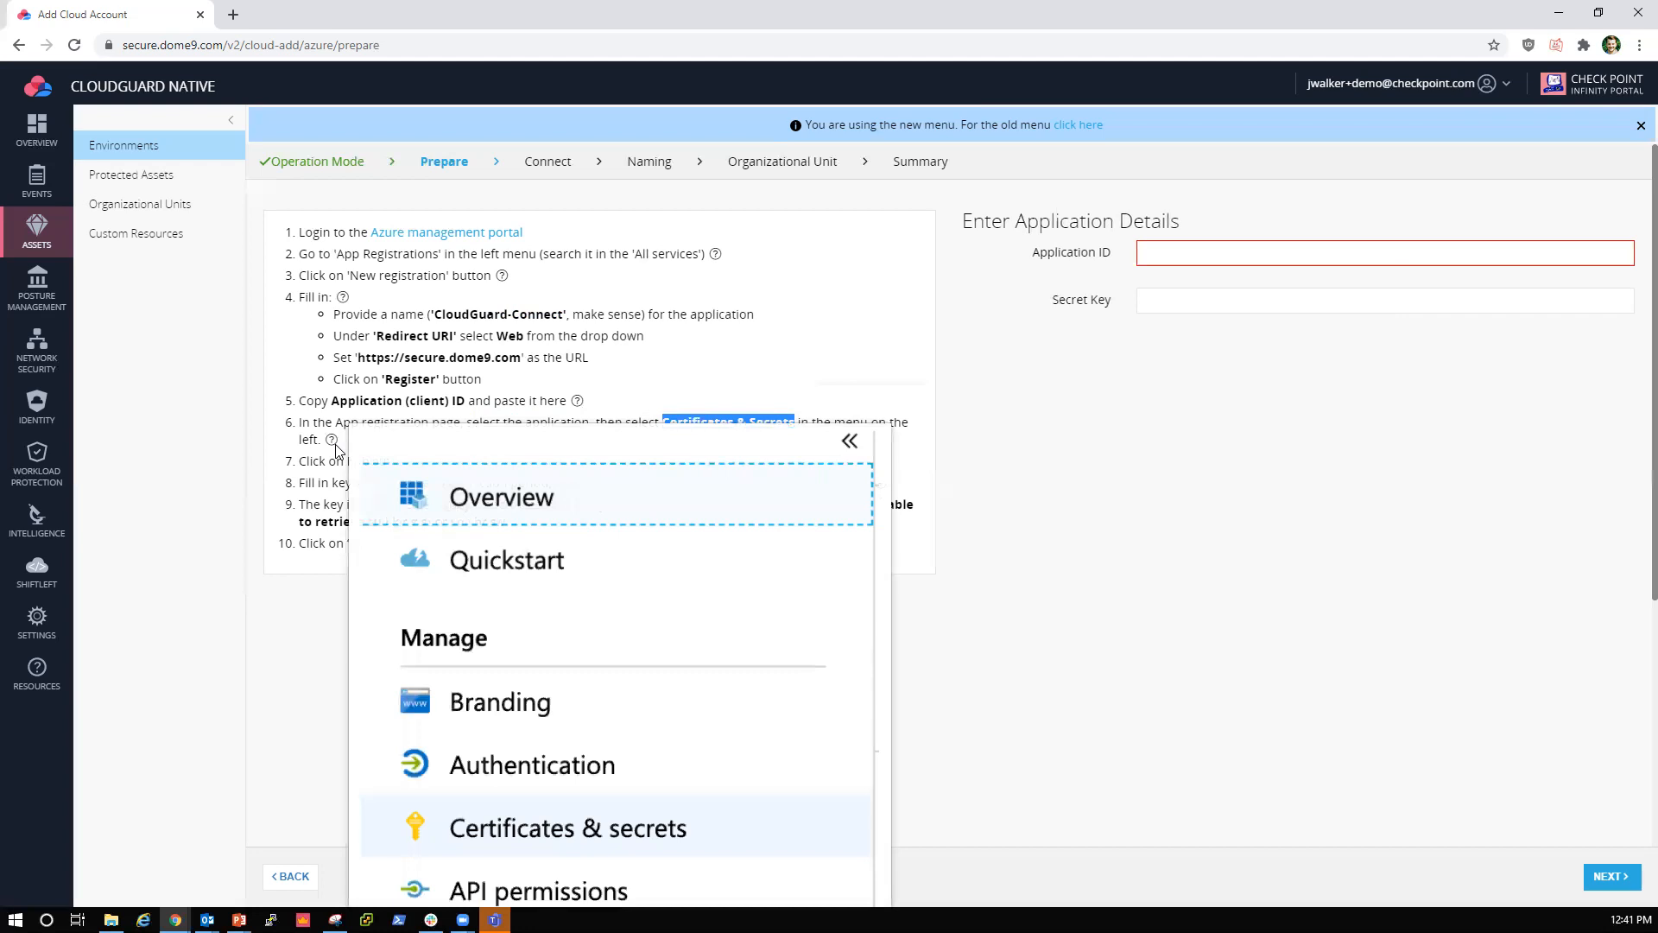
click(710, 375)
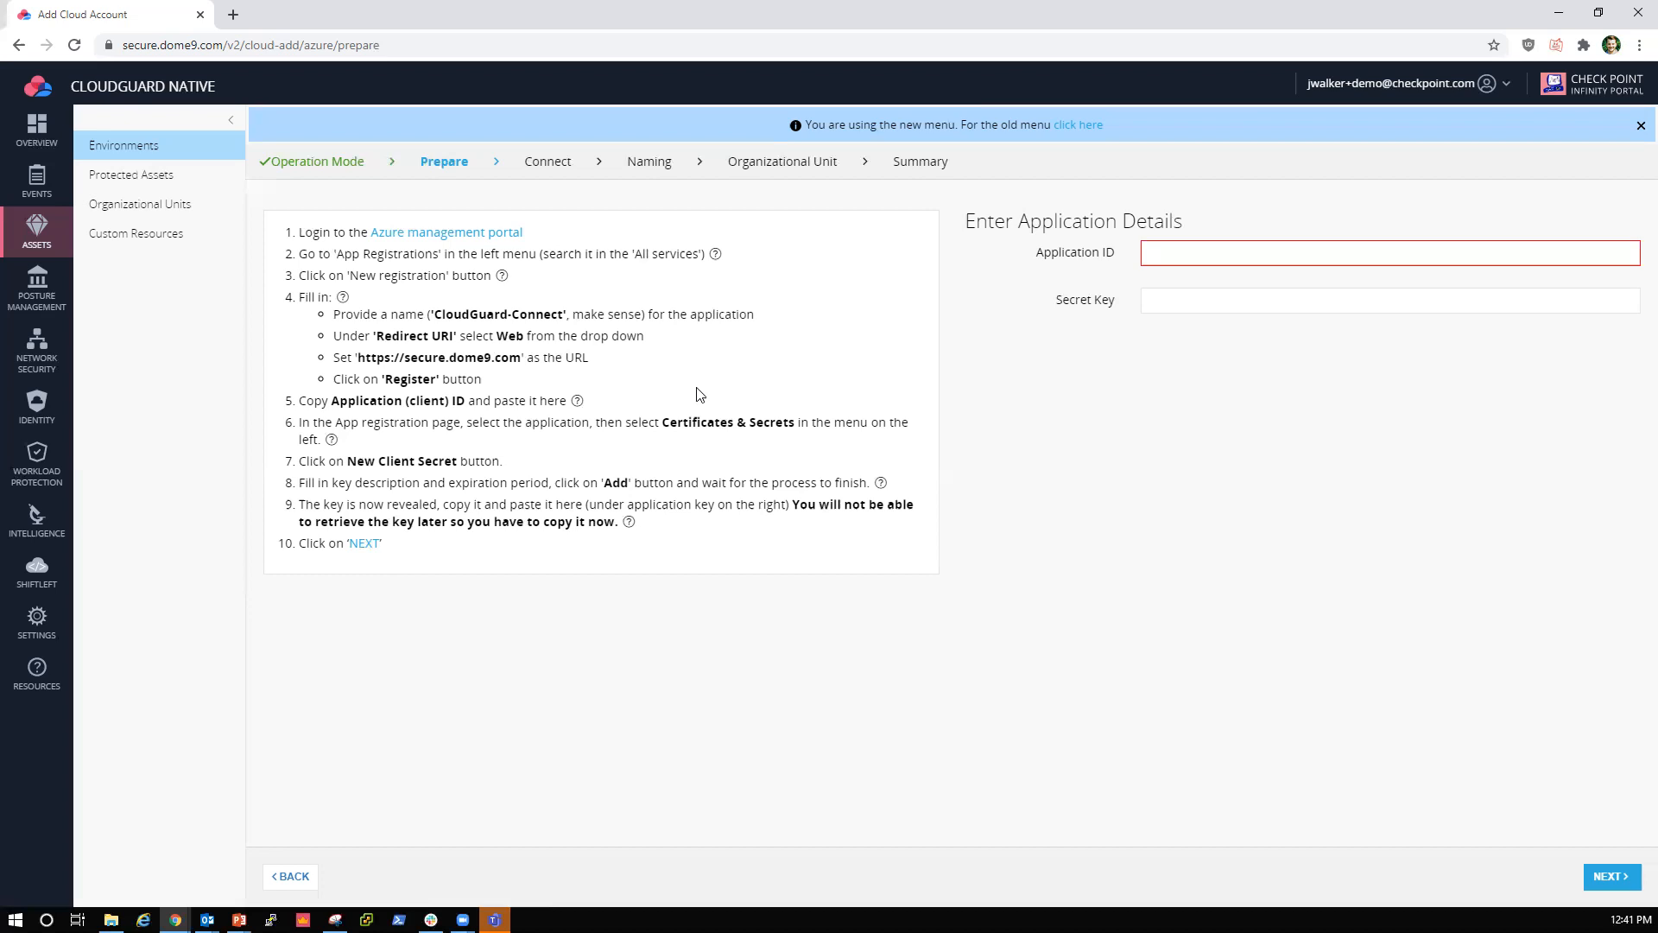
Step: Fill in the Application ID and Secret Key with the saved entries and continue to the Connect stage
click(1173, 254)
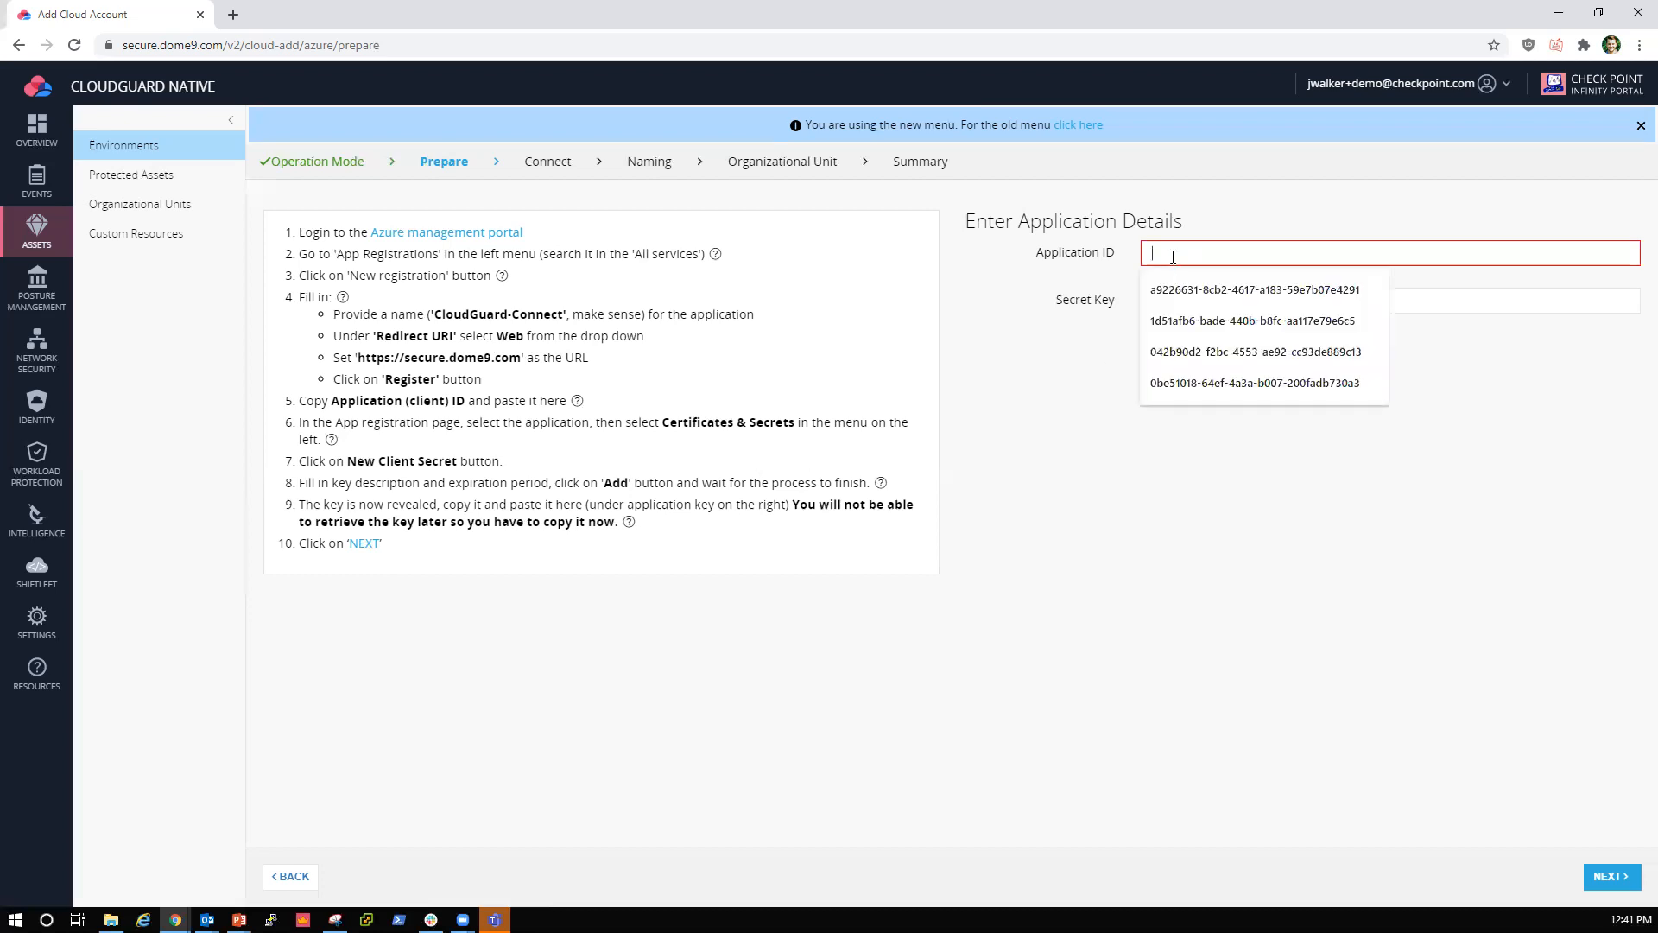
click(1191, 291)
click(1190, 298)
click(1187, 334)
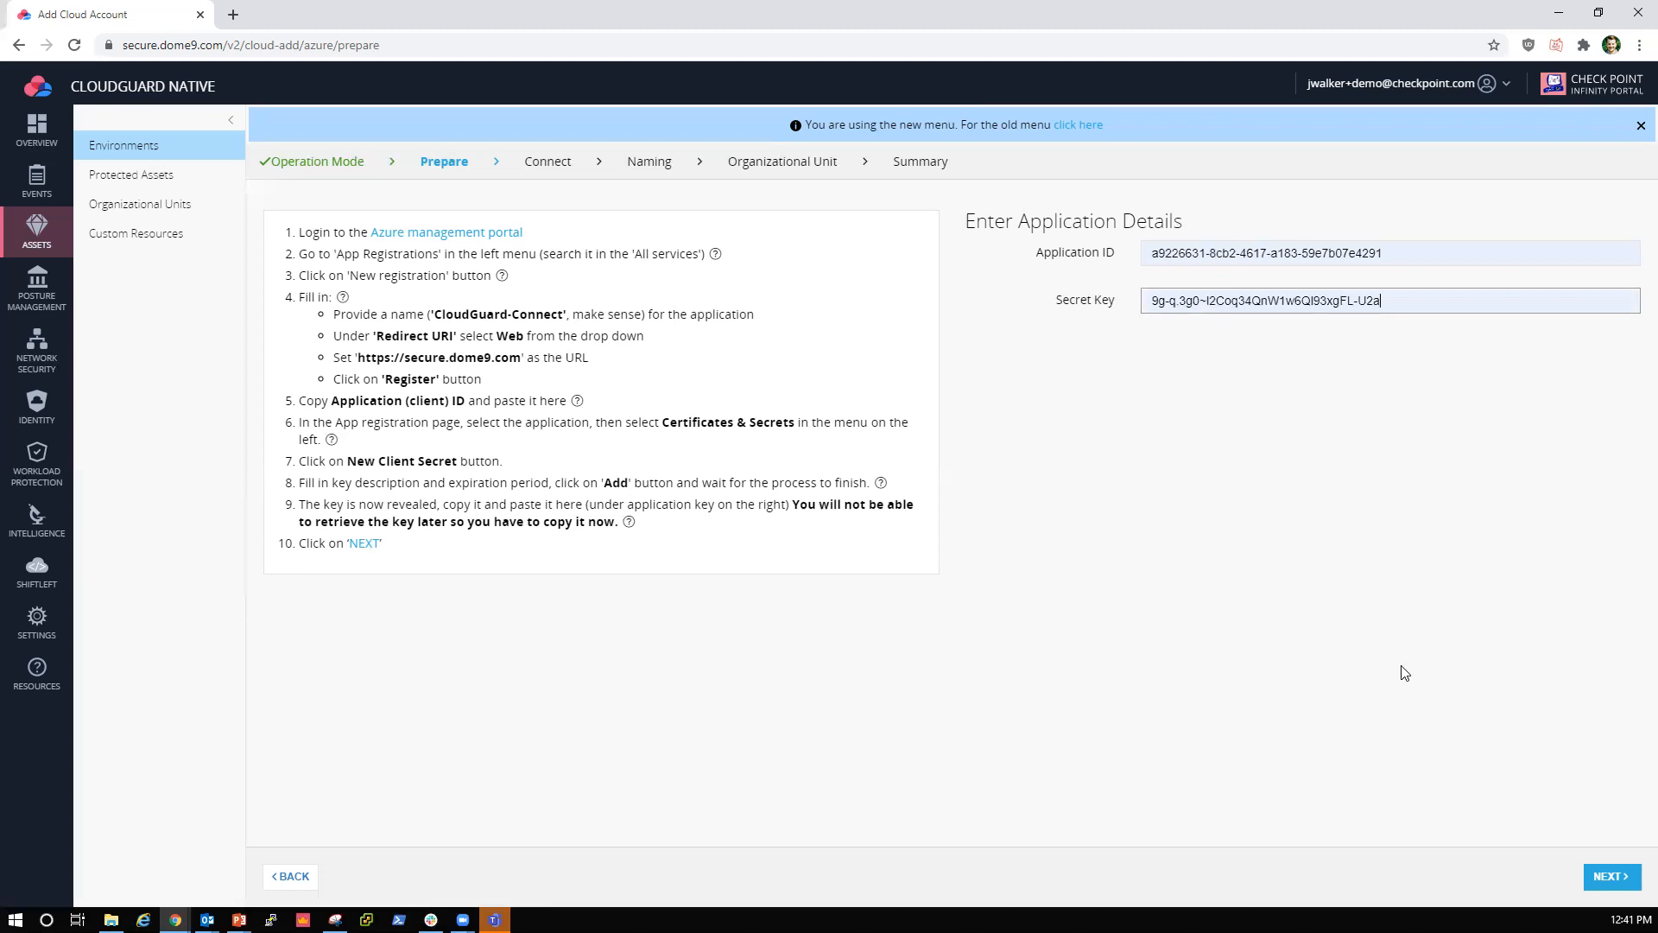
click(1611, 876)
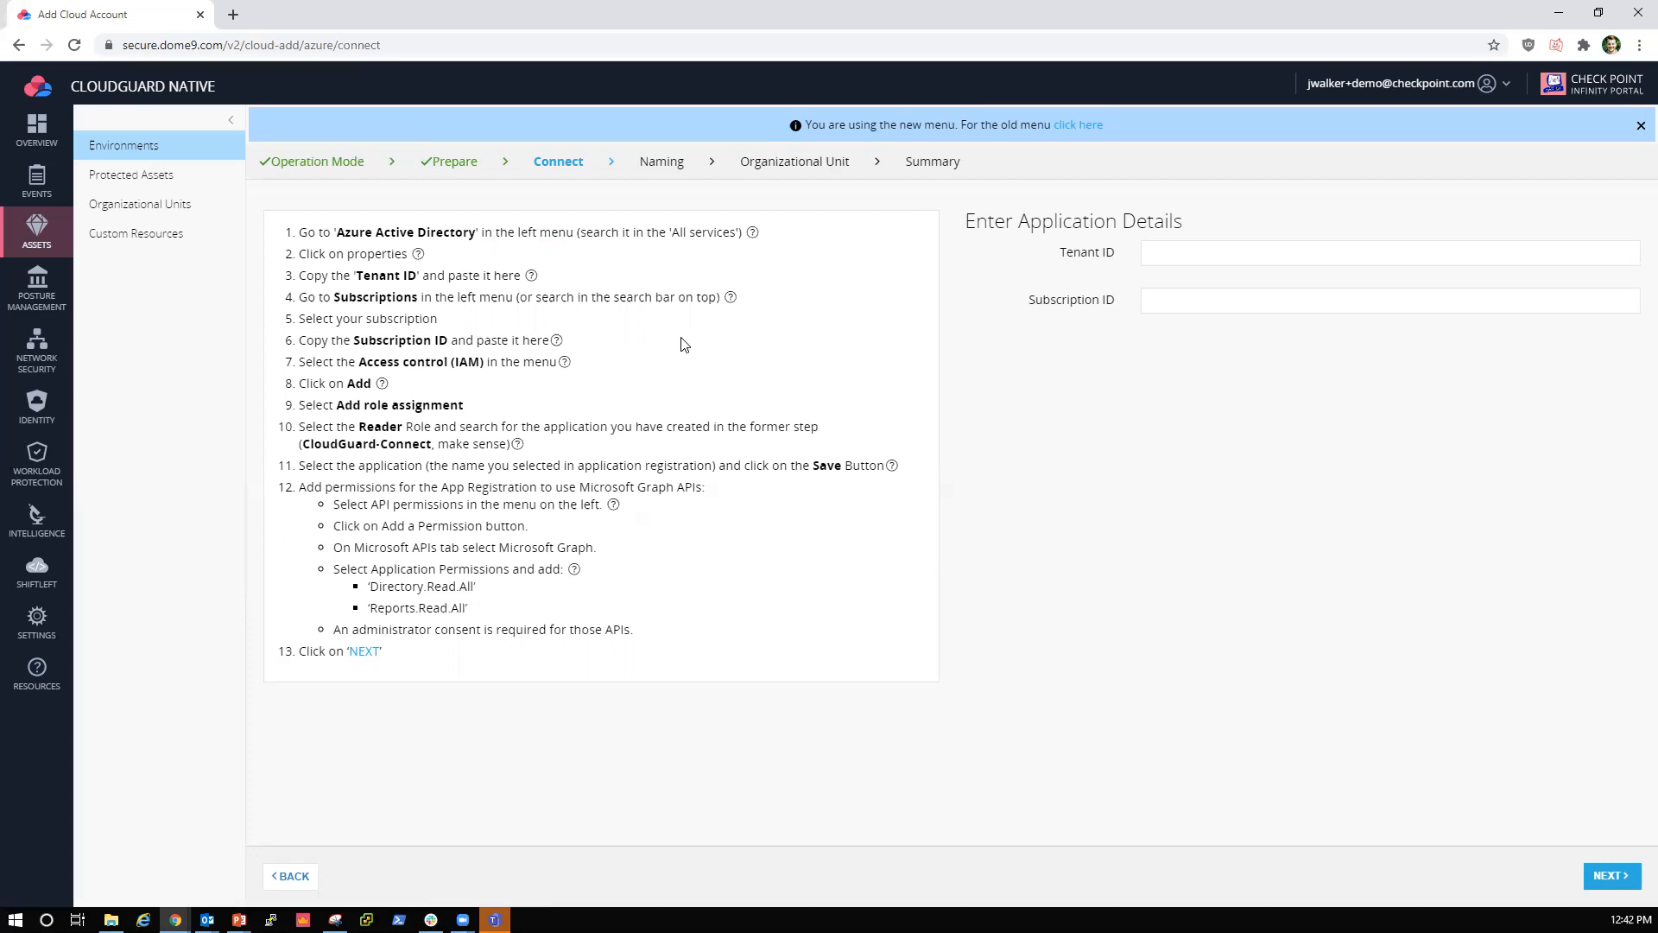
Step: Review the Azure Active Directory and Tenant ID instructions with their illustrated help, and check the Tenant ID field
mouse_move(754, 234)
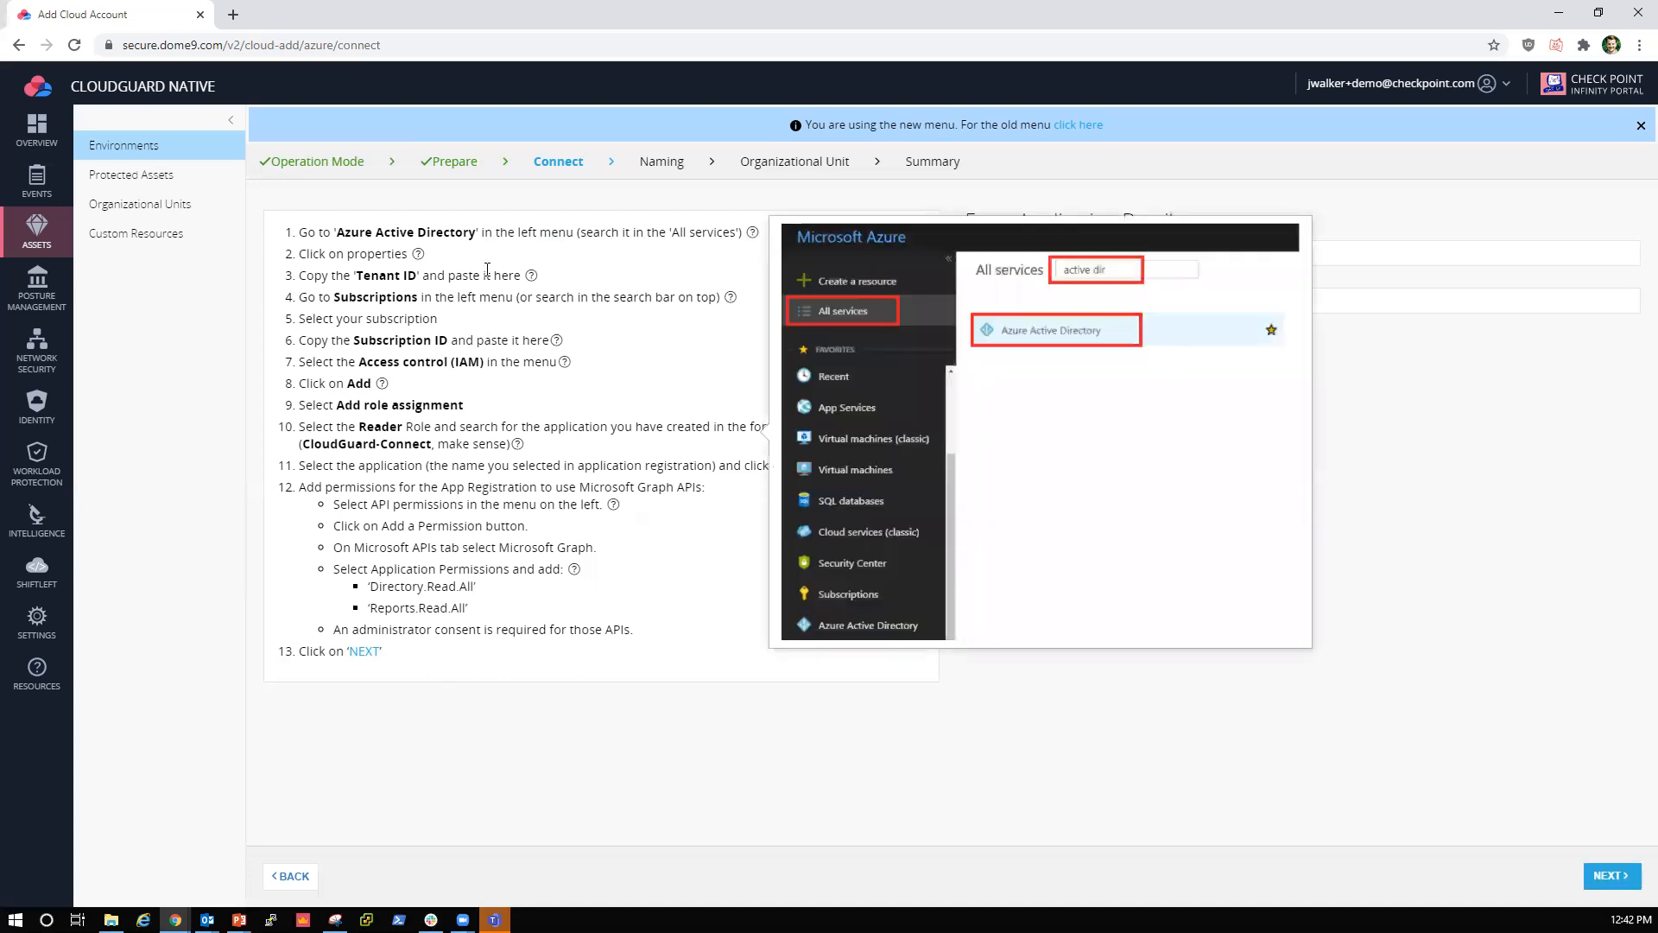
mouse_move(421, 262)
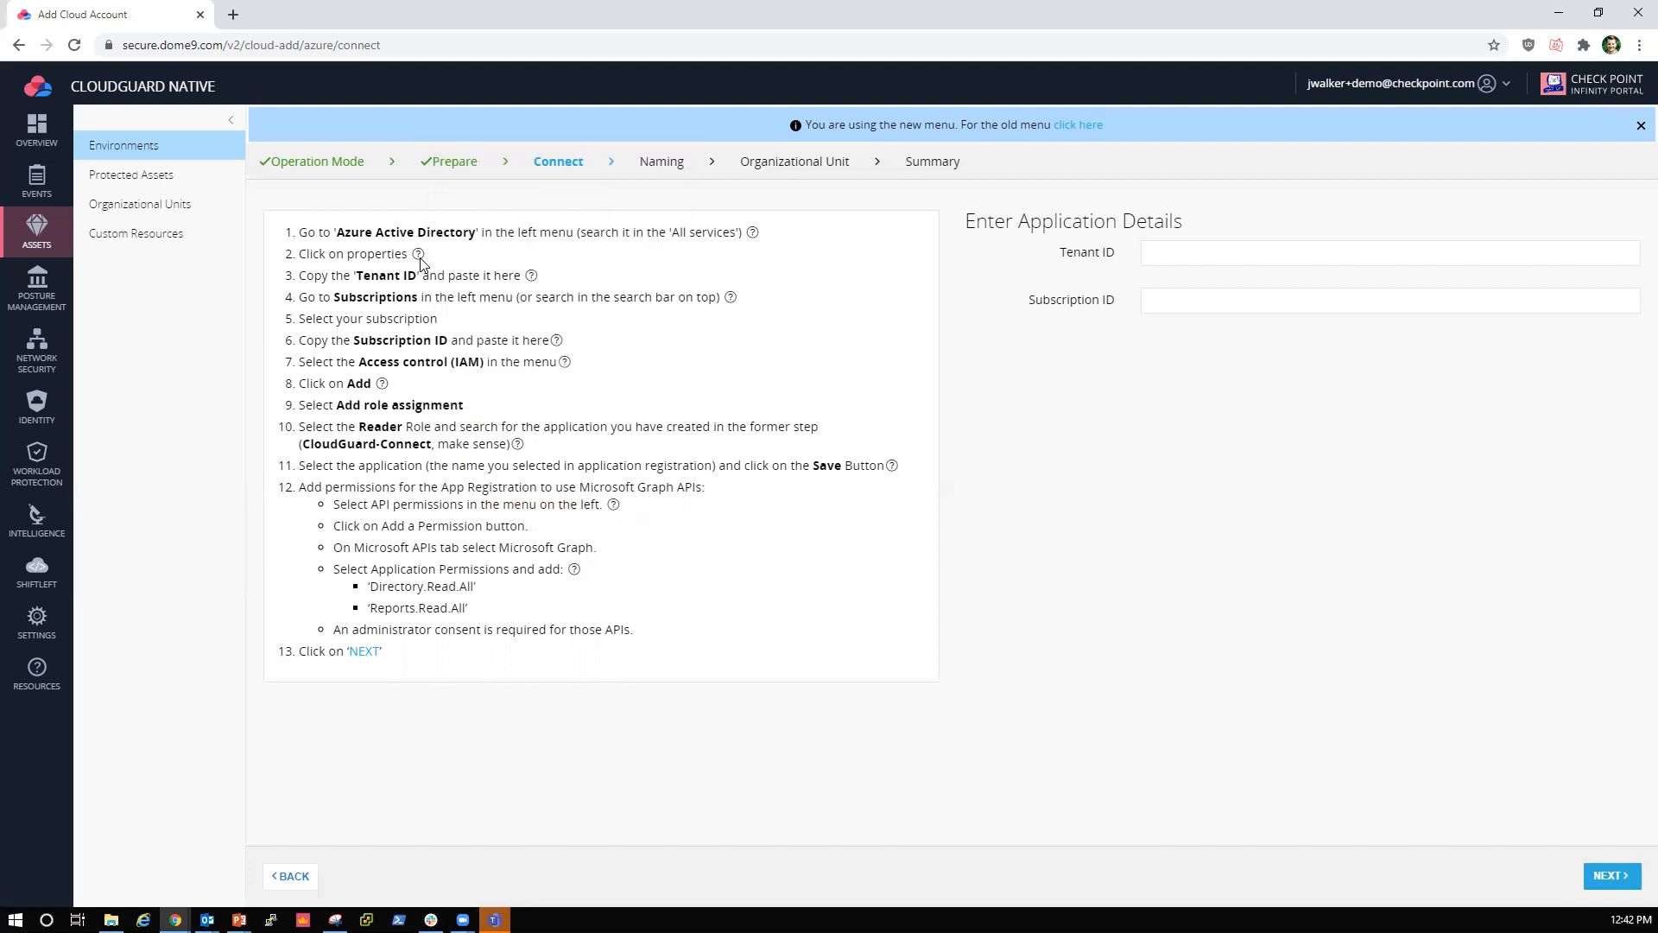
mouse_move(531, 276)
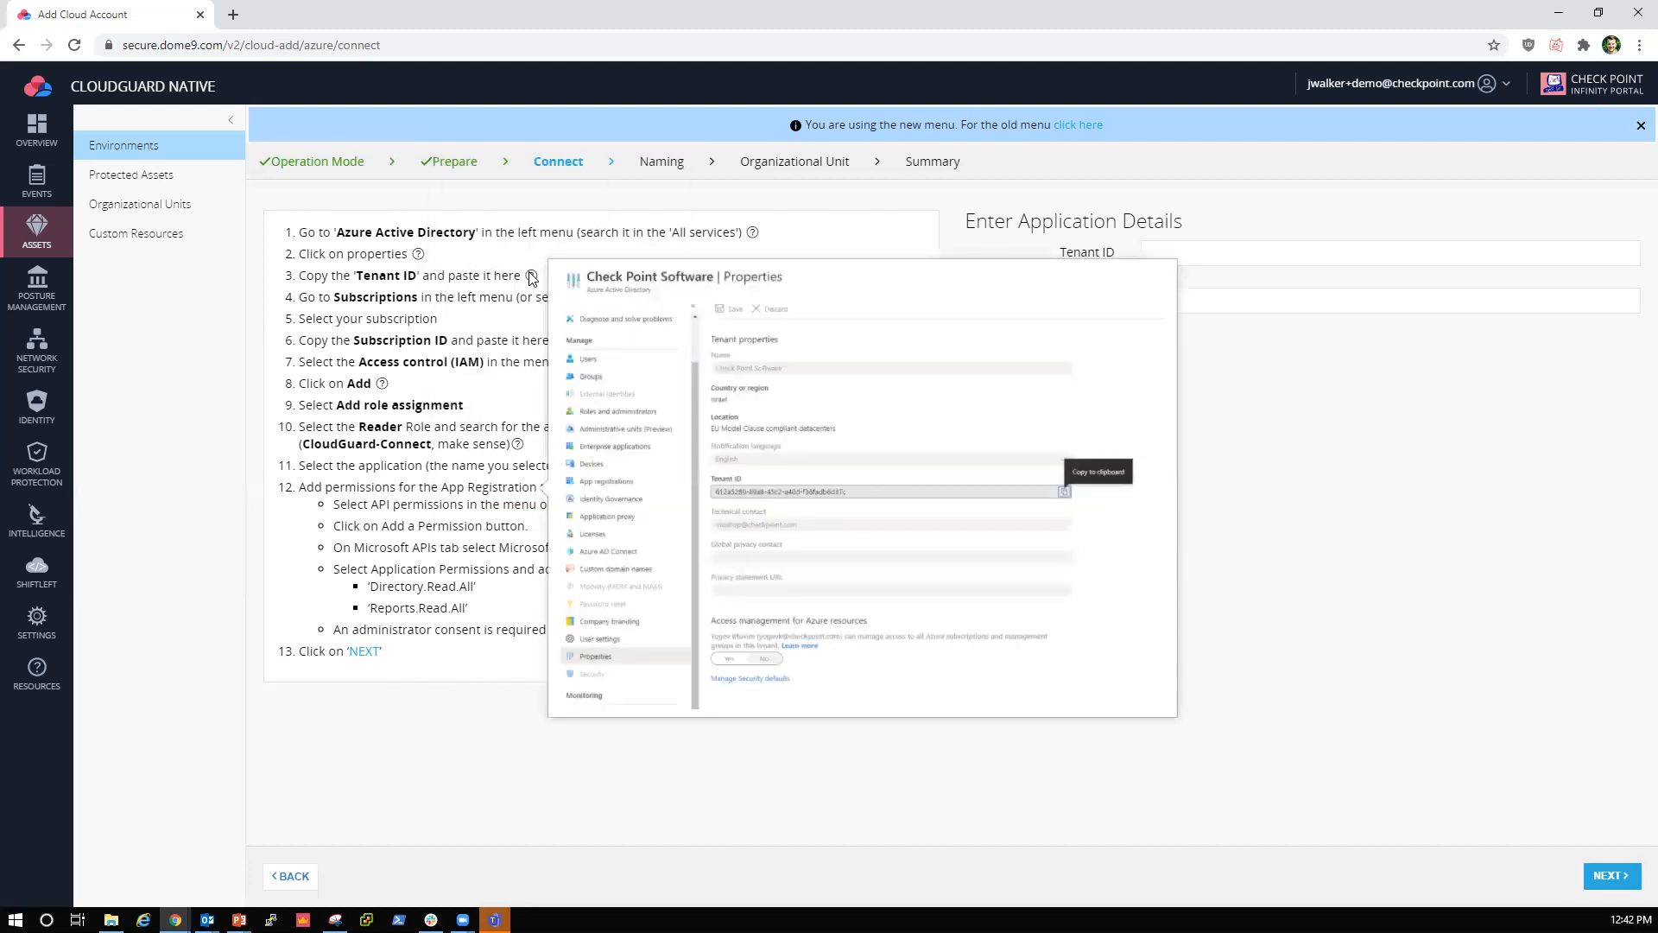
click(1215, 246)
click(938, 288)
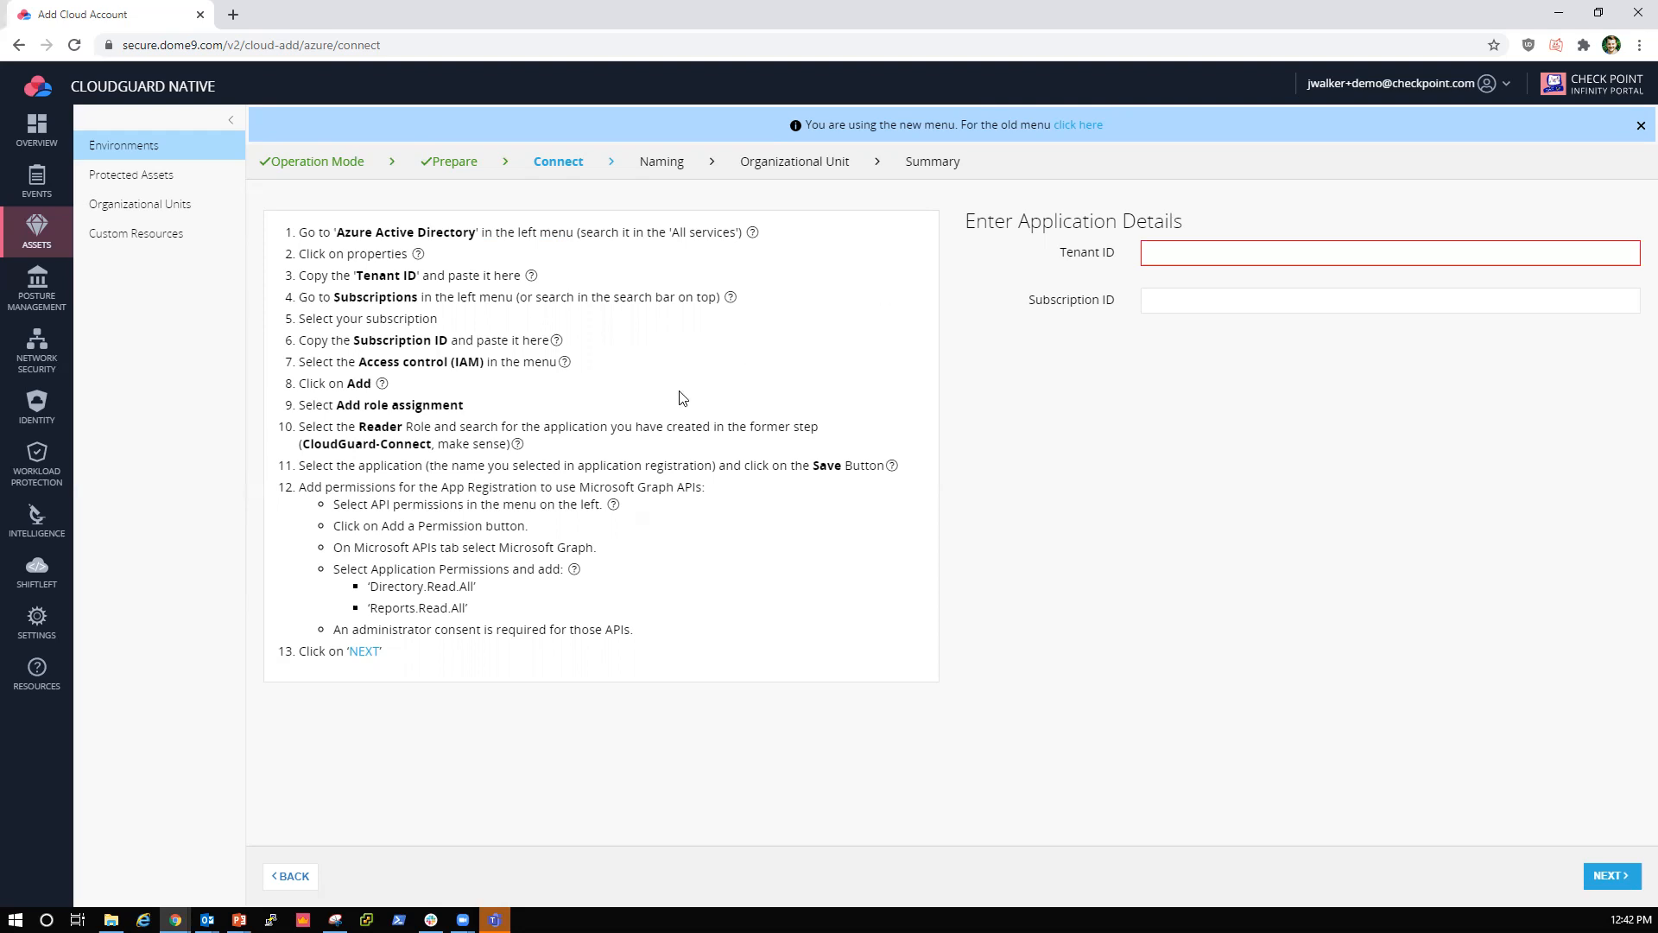
Step: Examine the instructions for adding the role assignment, choosing the Reader role and granting the Microsoft Graph application permissions
mouse_move(559, 371)
drag(466, 406, 333, 405)
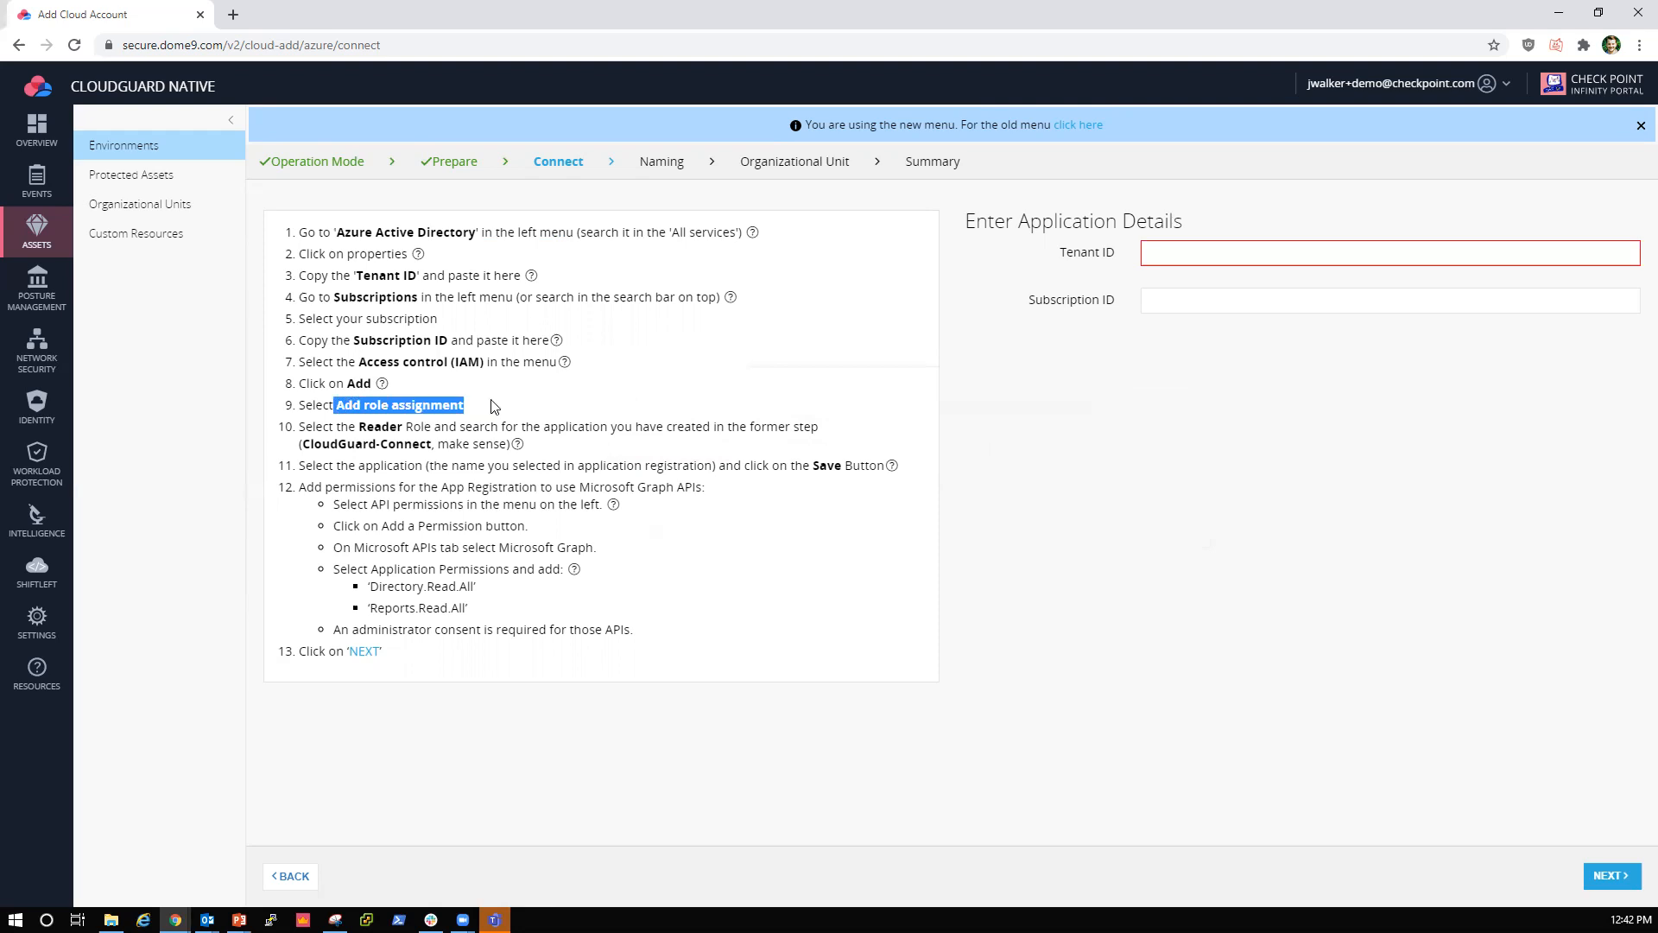
click(513, 406)
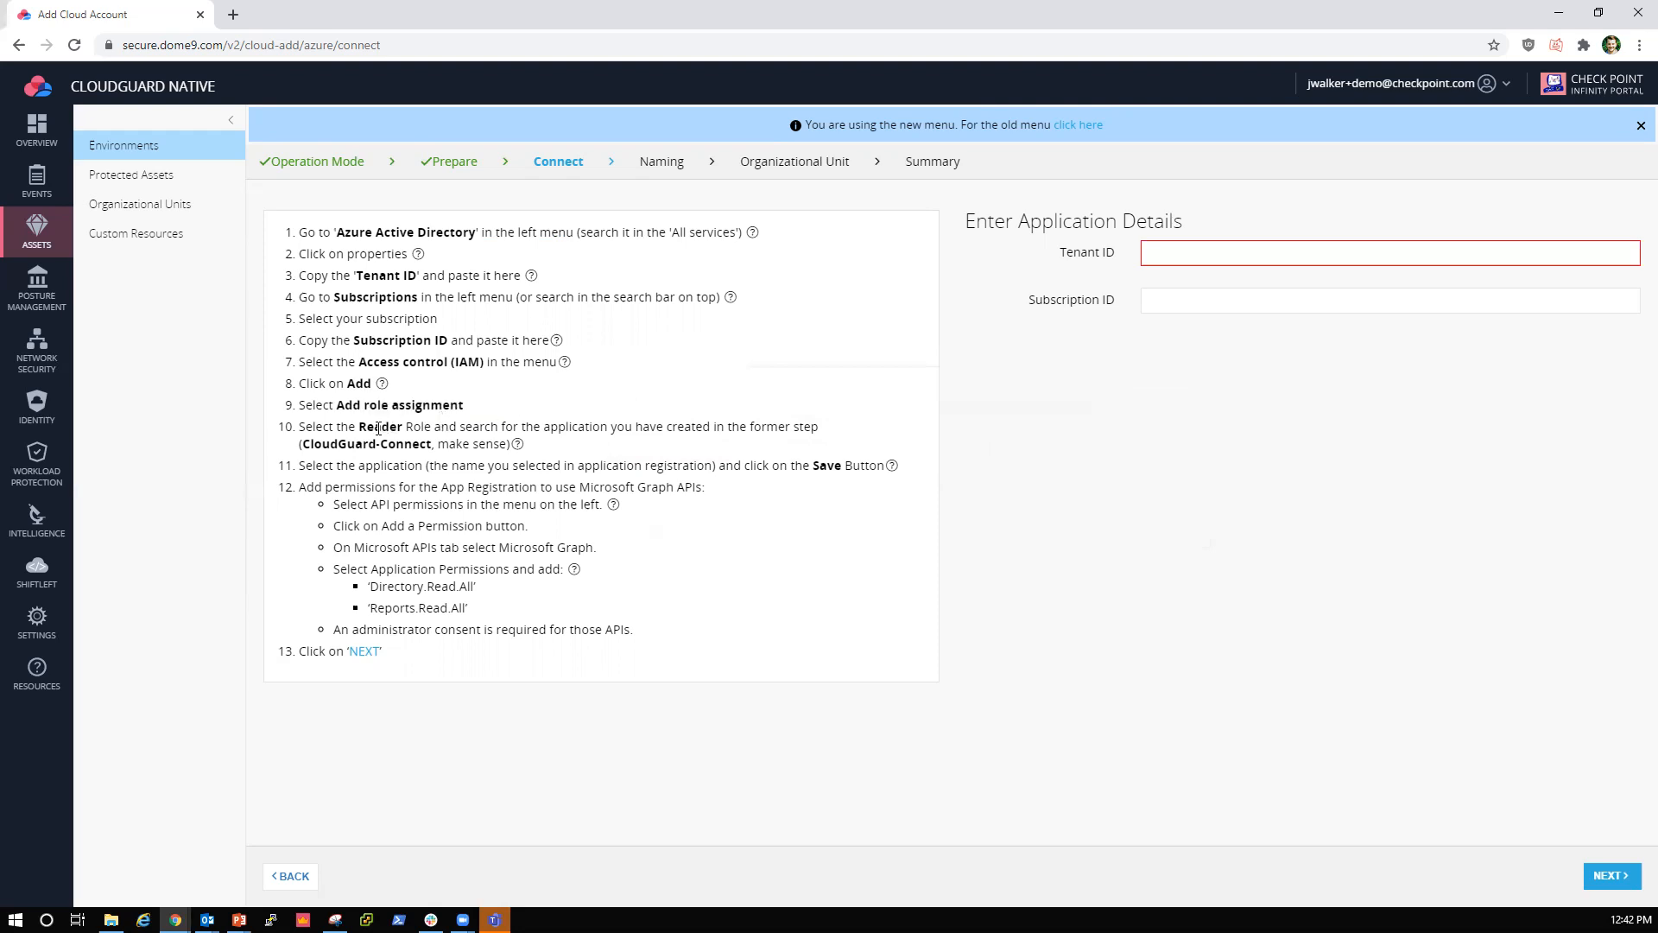
drag(359, 427, 432, 429)
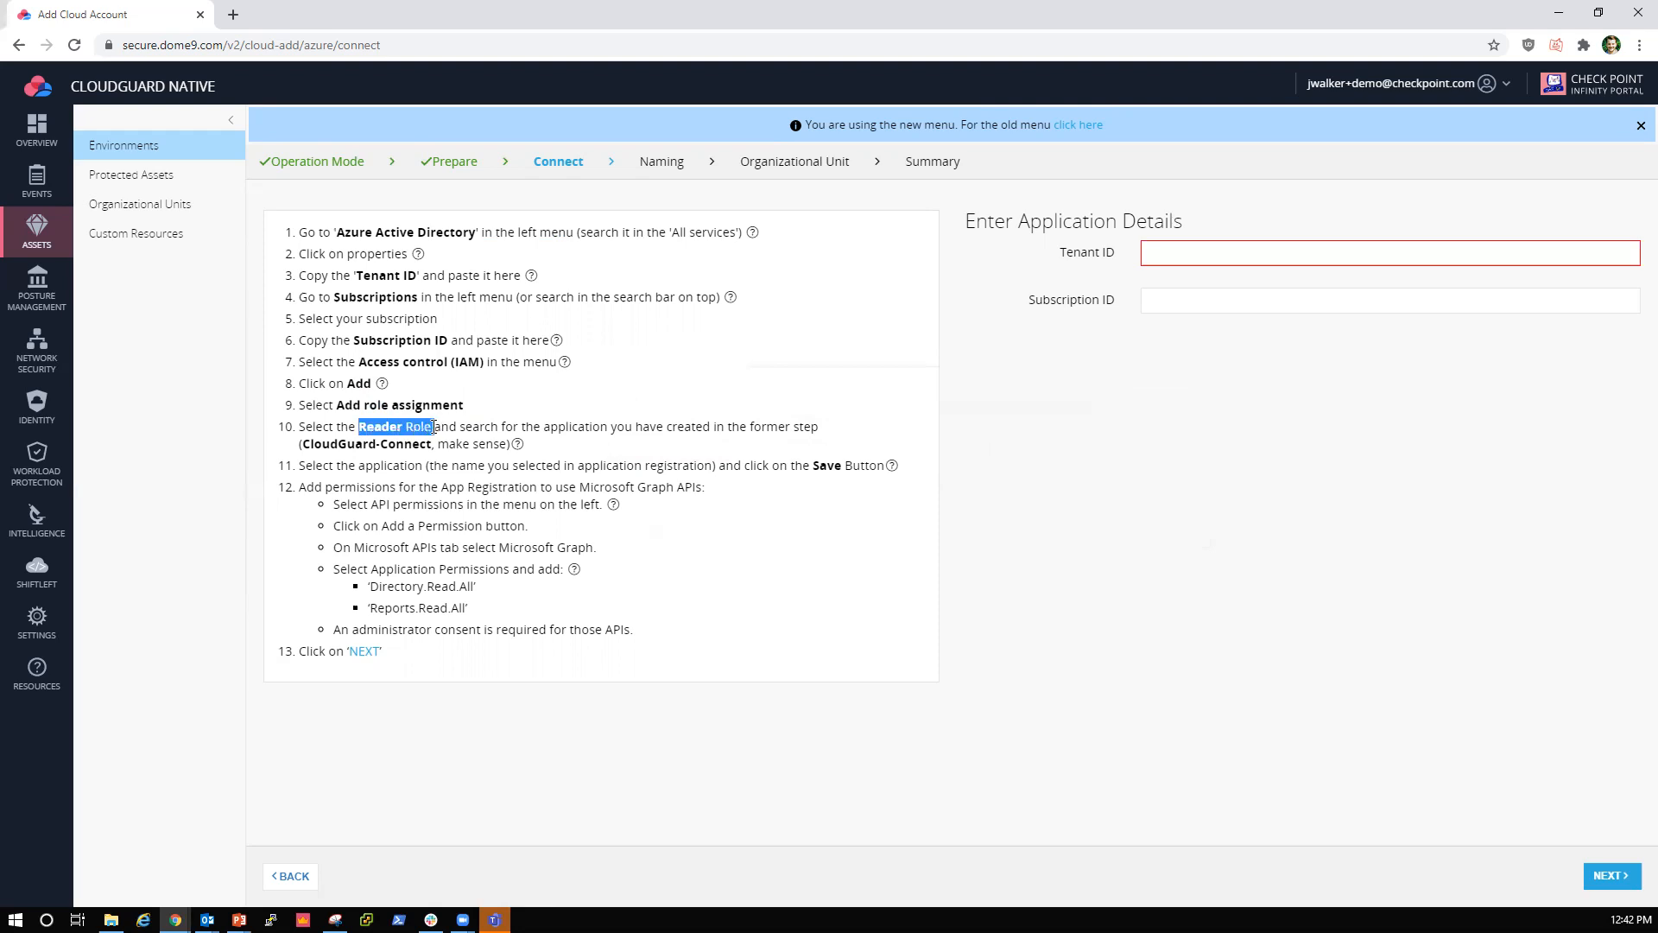
click(513, 409)
mouse_move(576, 572)
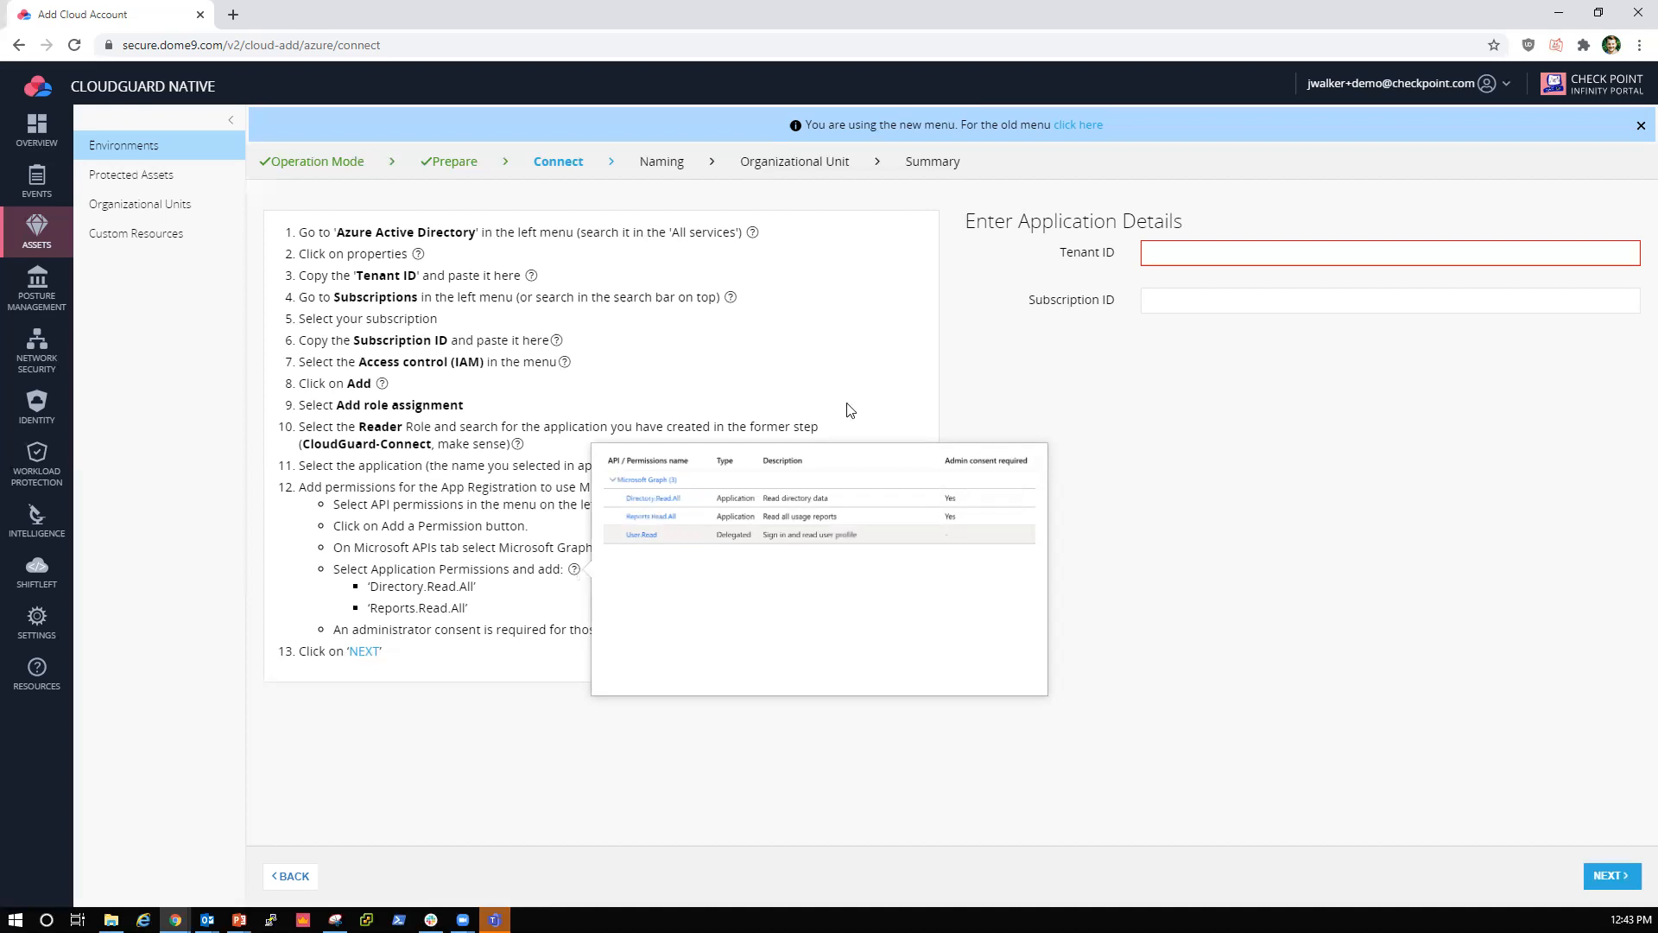
Step: Fill in the Tenant ID and Subscription ID with the first saved entries and continue to the Naming stage
click(1153, 253)
click(1189, 282)
click(1189, 292)
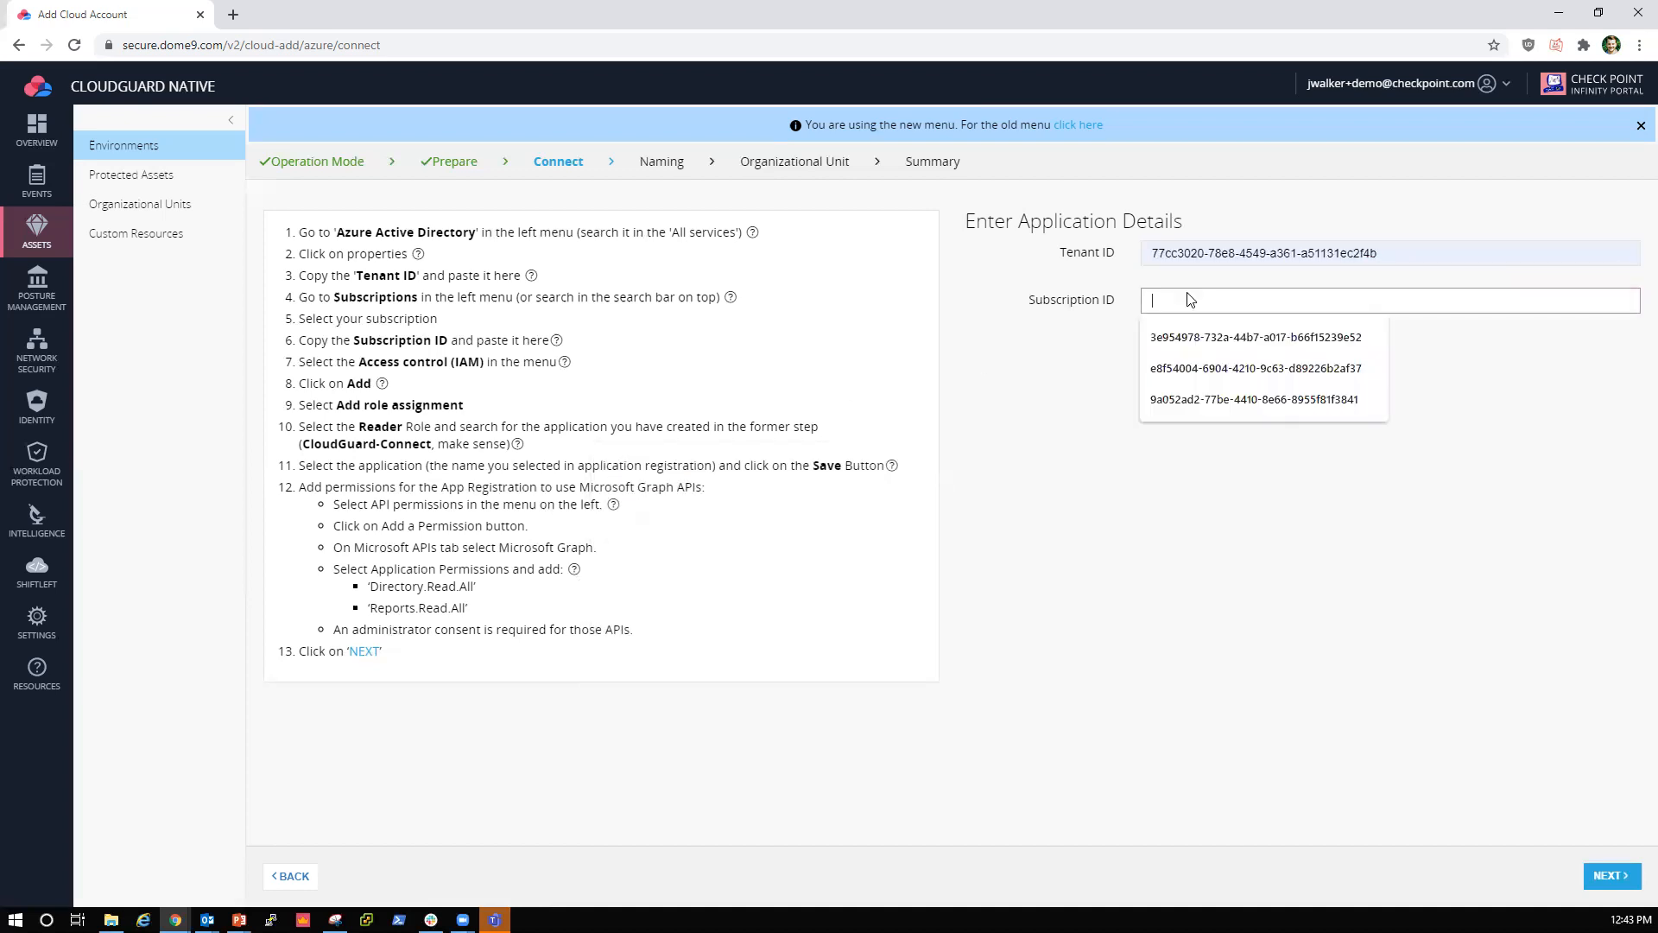
click(1190, 334)
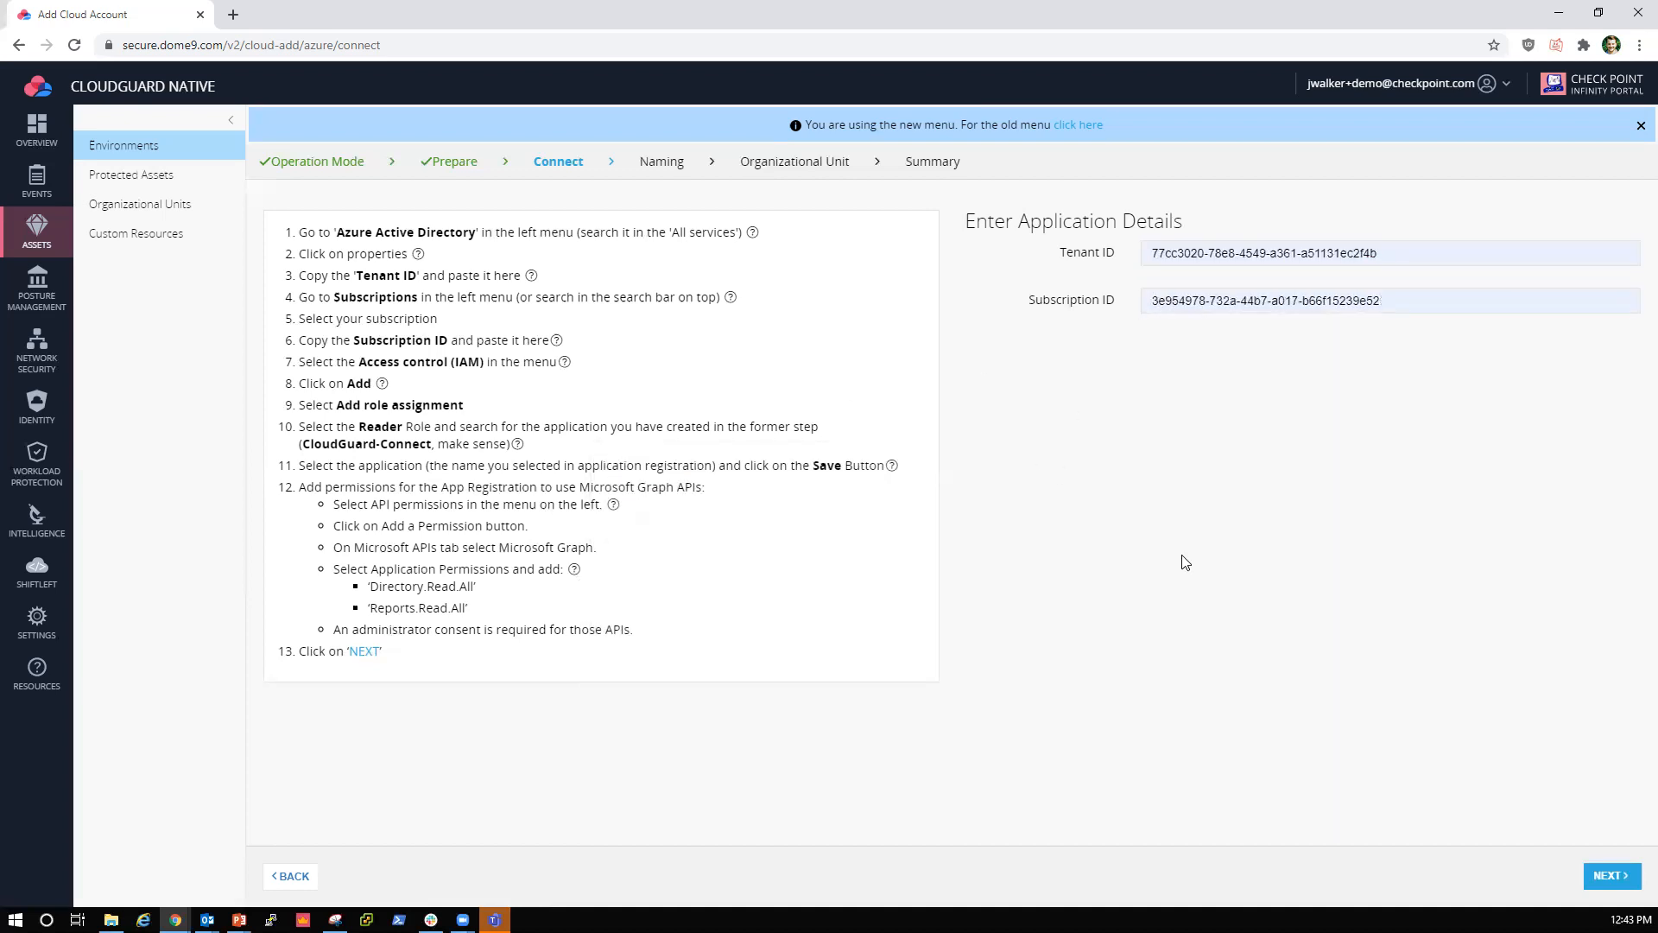
click(1627, 878)
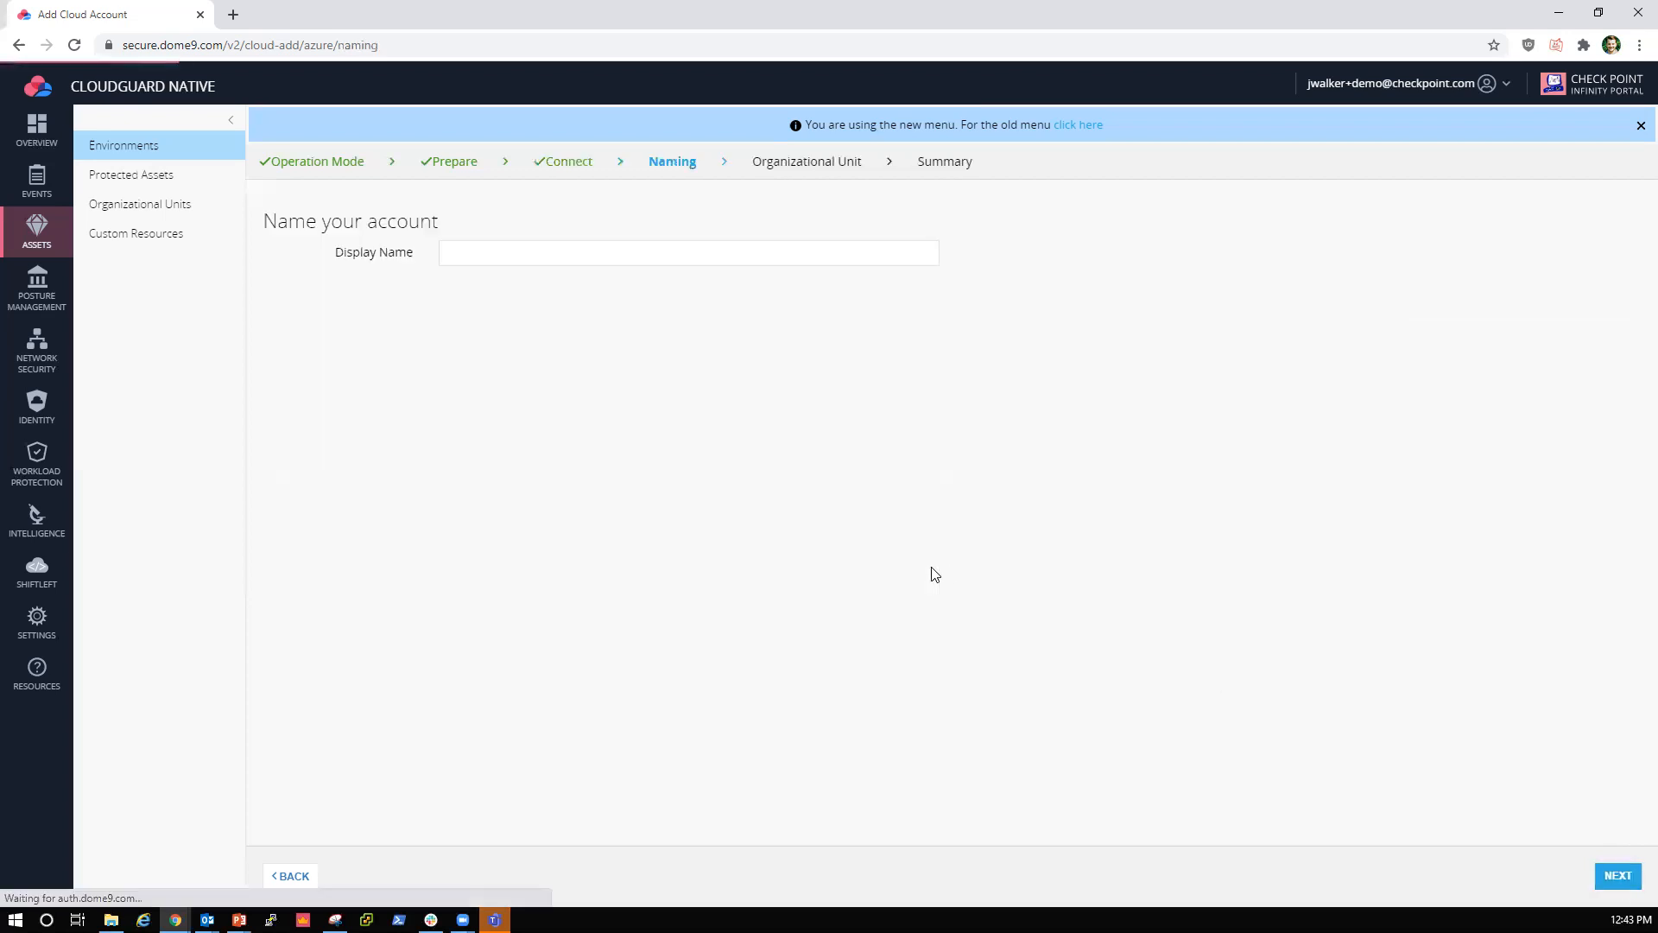
Step: Set the Azure account's display name to AzureMainSub and continue to the organizational unit selection
click(489, 256)
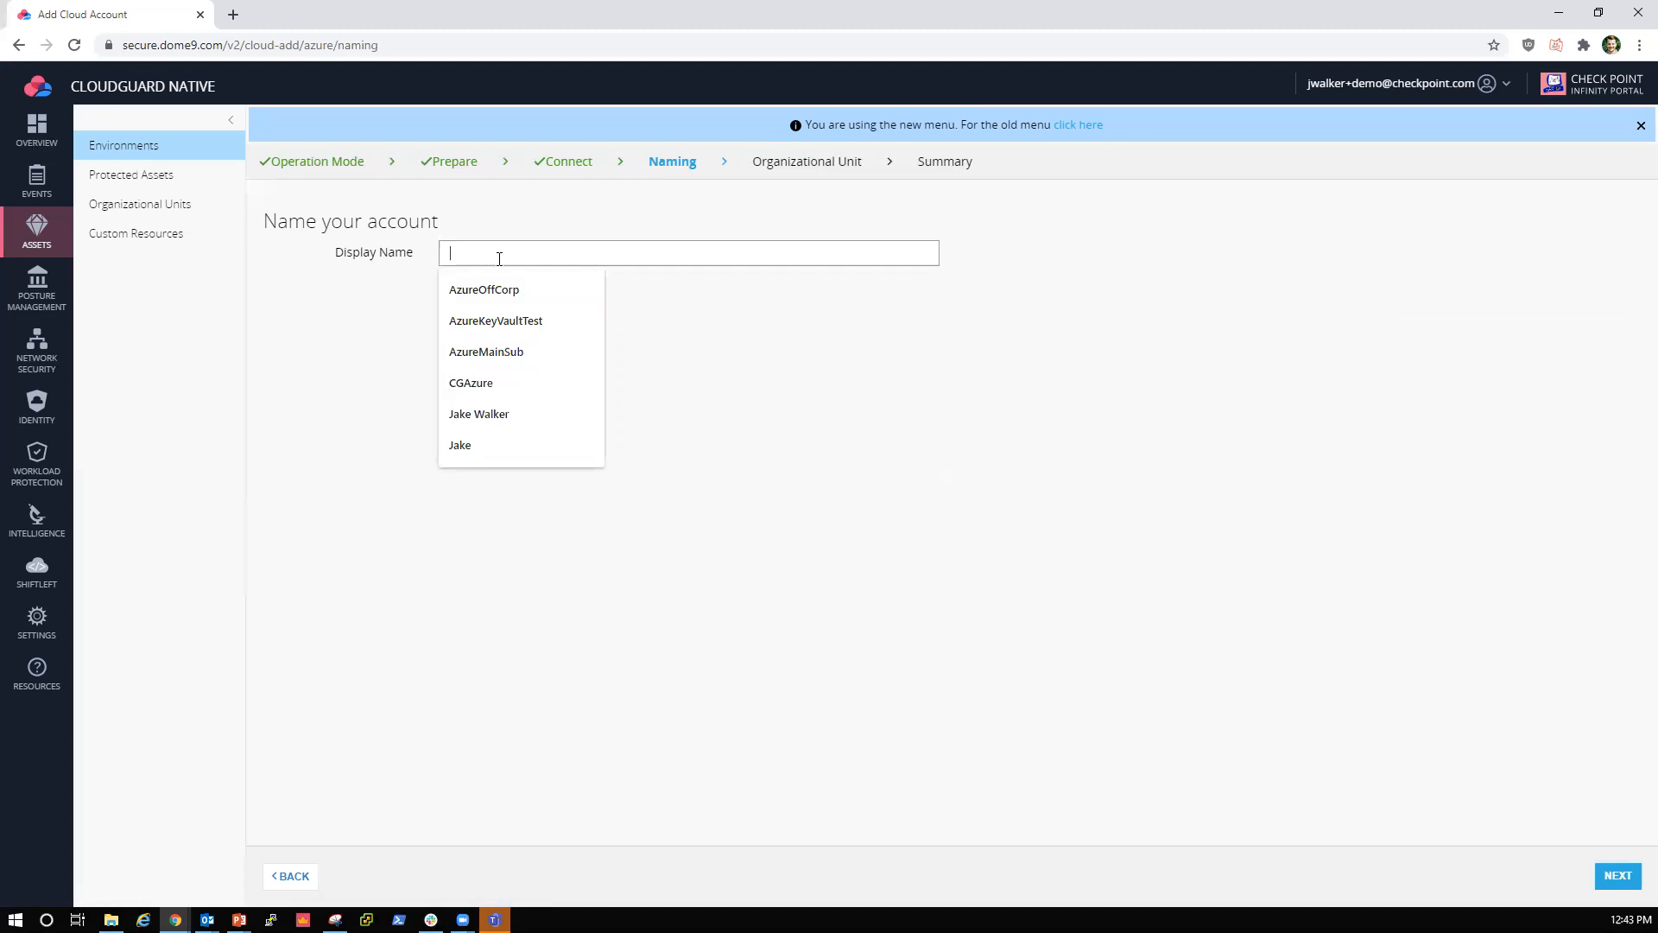
click(494, 353)
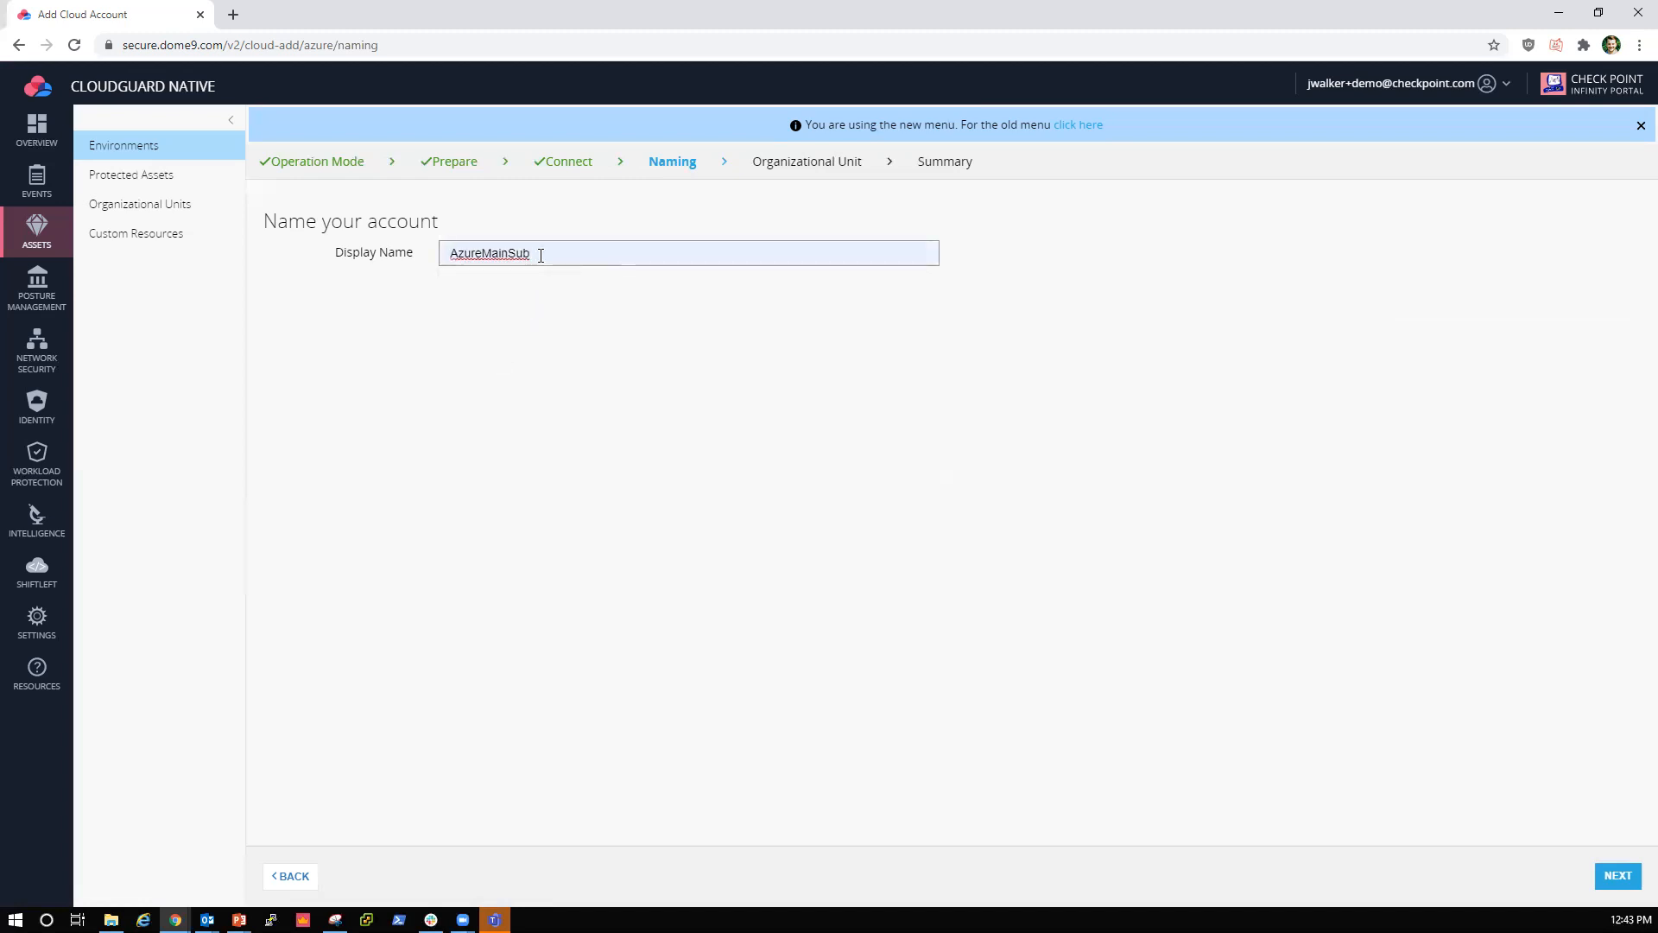
click(1613, 874)
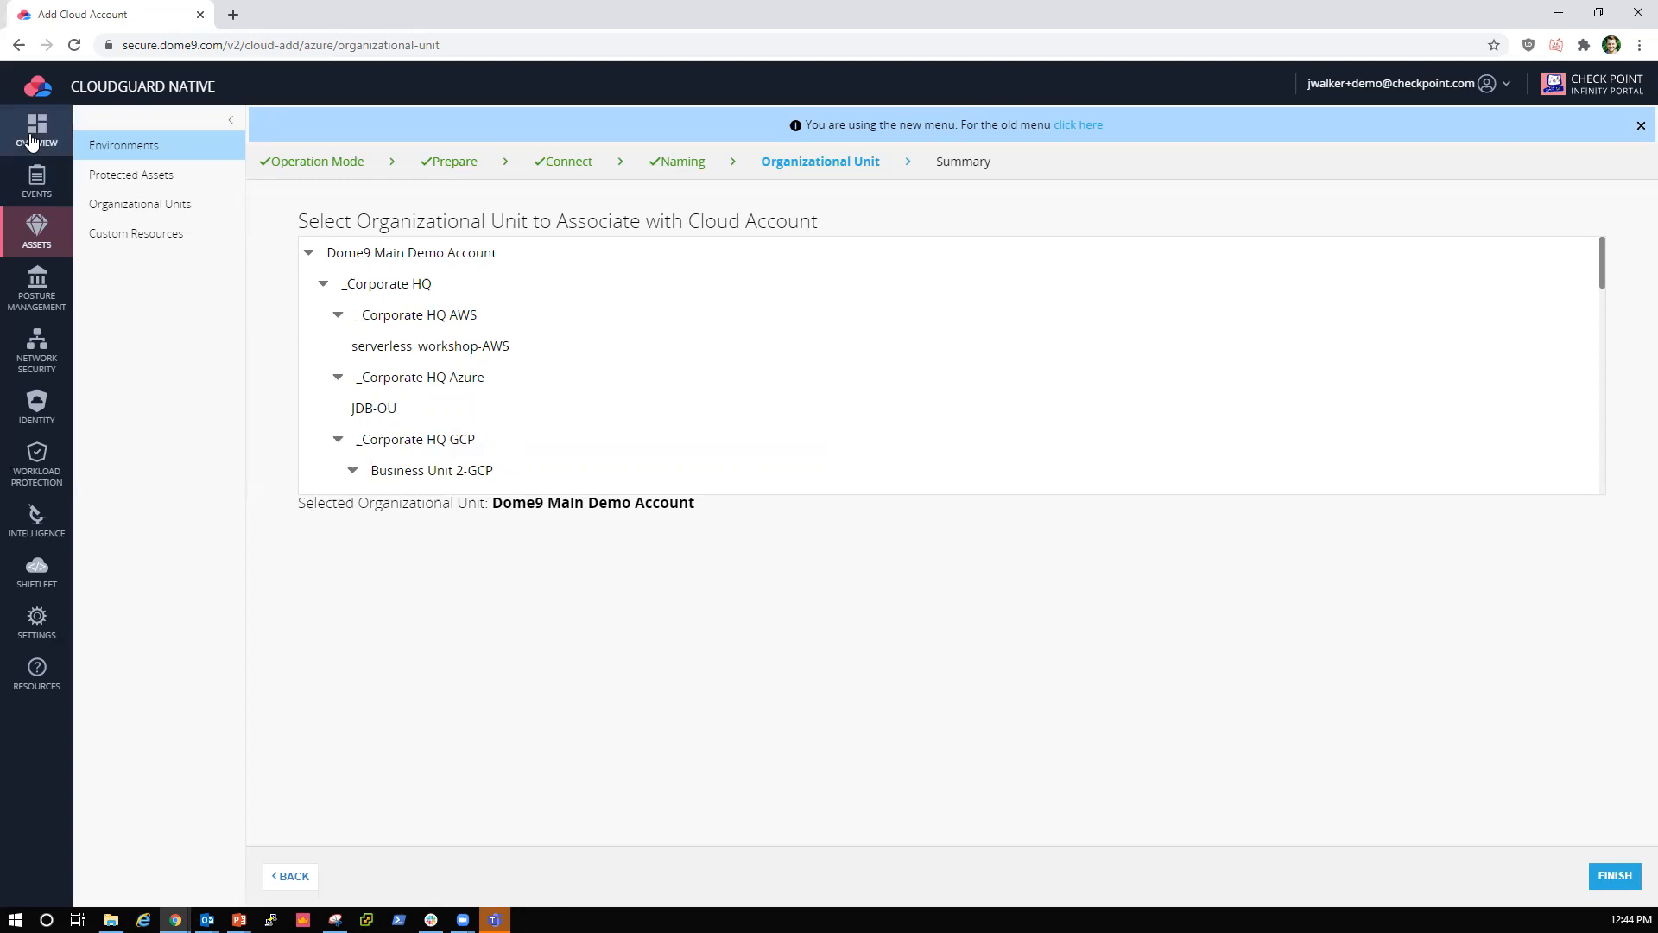
Step: View the Home Dashboard, then look through the CloudGuard-managed AWS rulesets under Posture Management
click(31, 141)
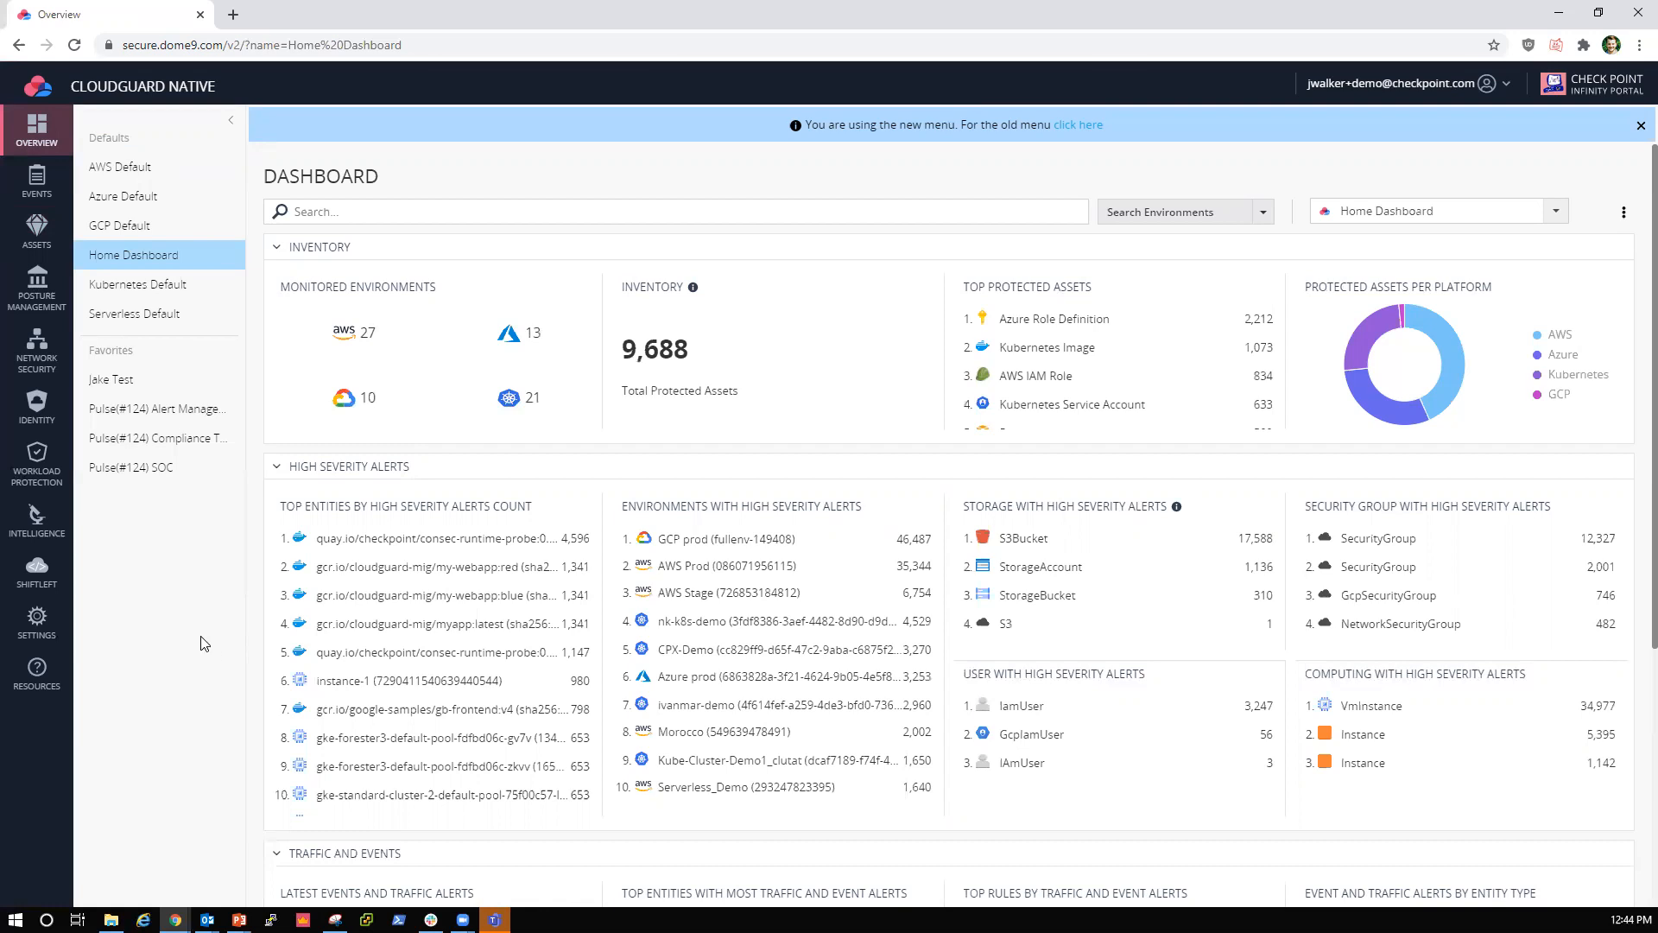
click(51, 303)
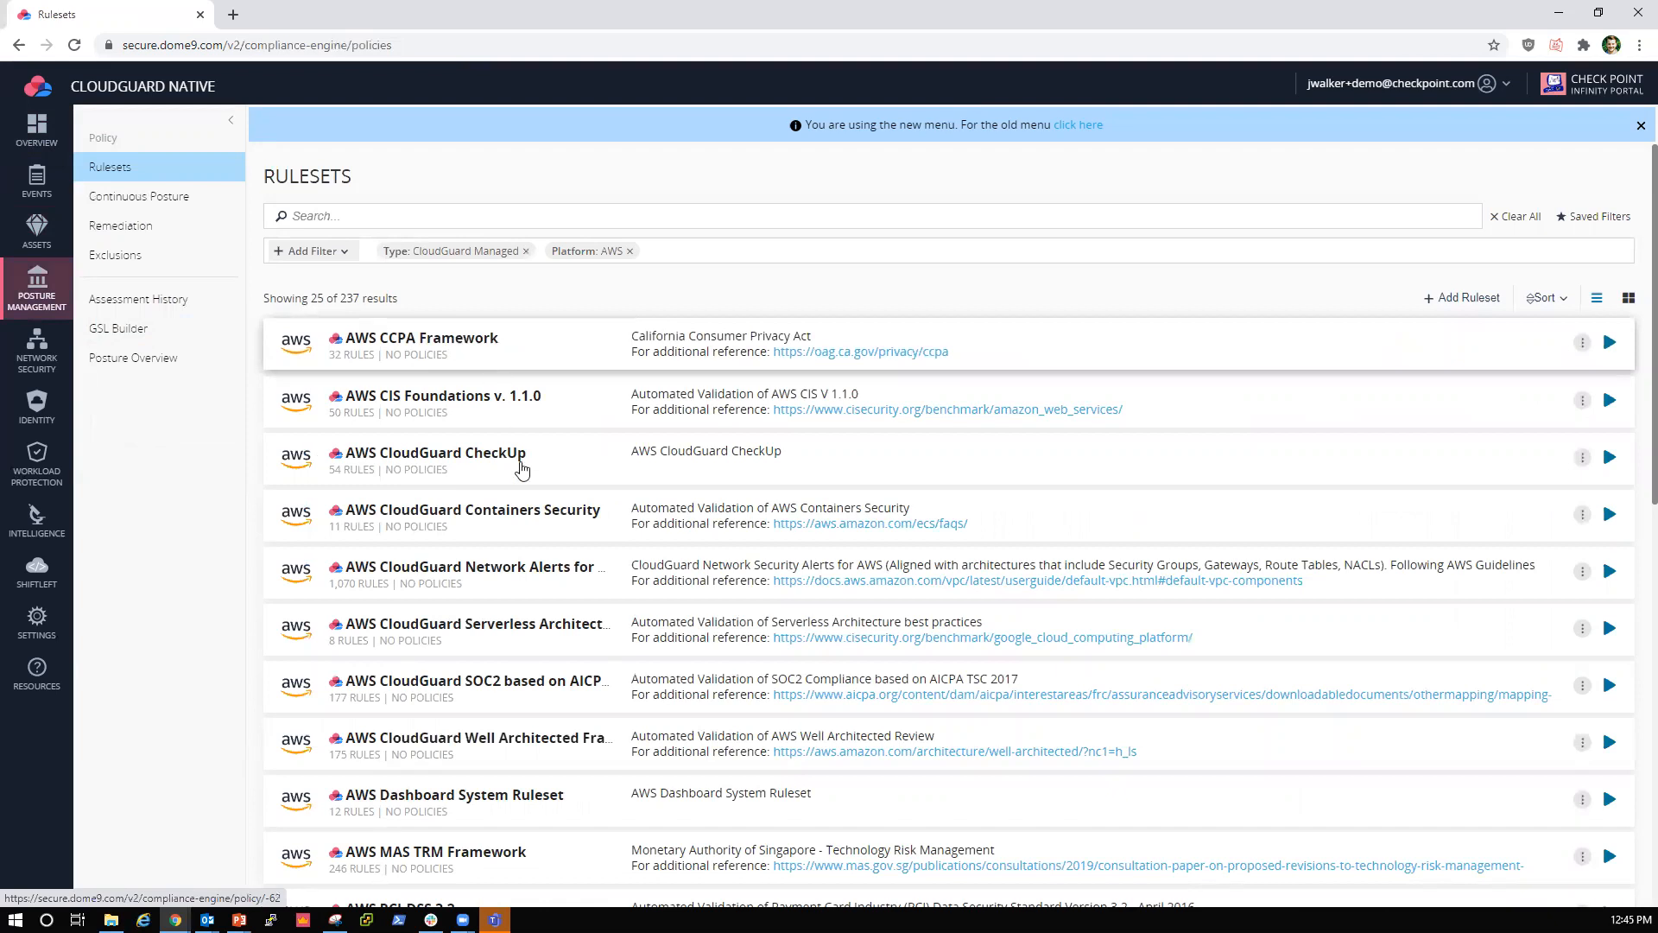
scroll(519, 463, down, 5)
scroll(521, 468, down, 5)
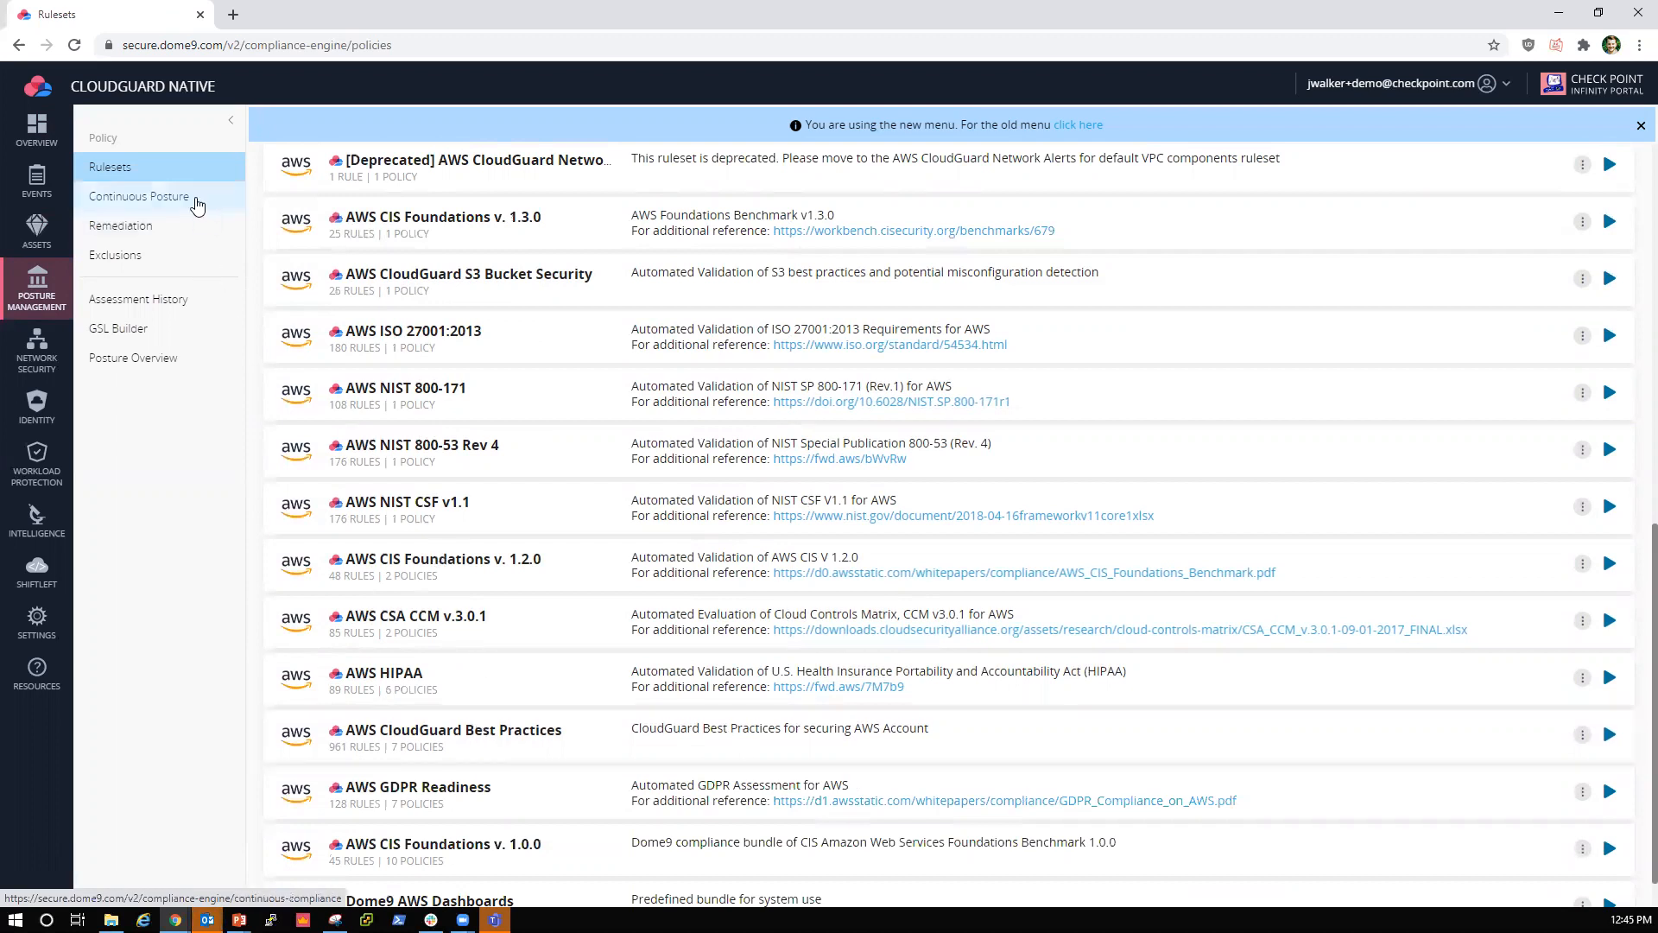
Step: Start a new environment policy in Continuous Posture for Amazon Web Services, select the AWS Prod environment and continue to the rulesets
click(191, 203)
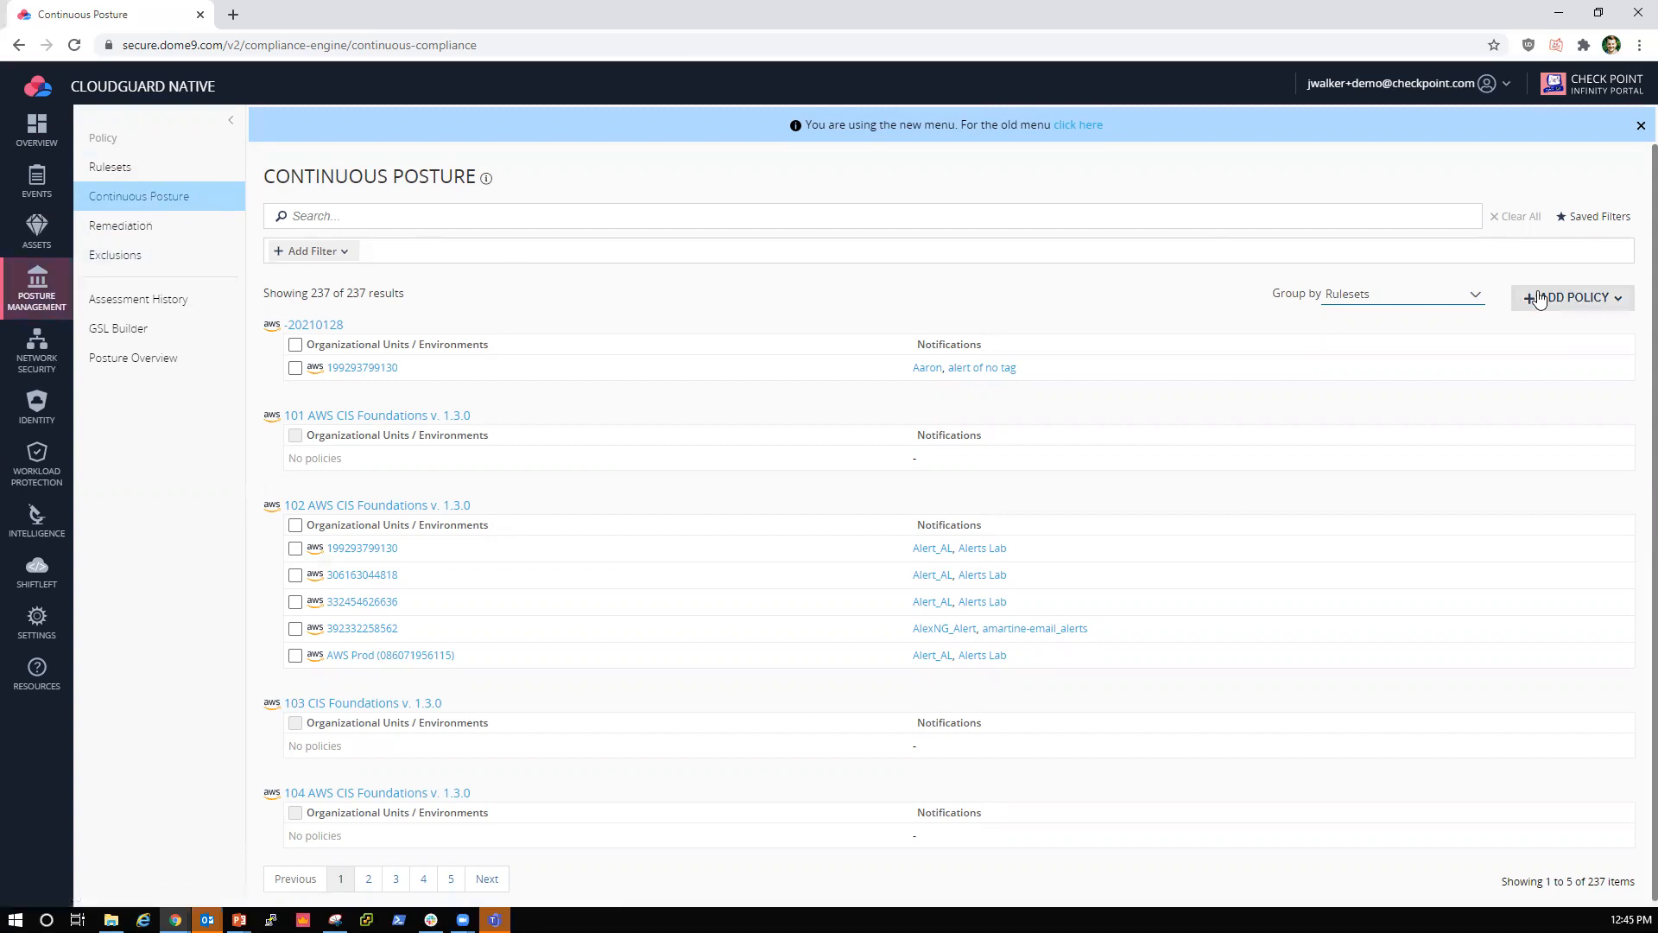
click(1567, 304)
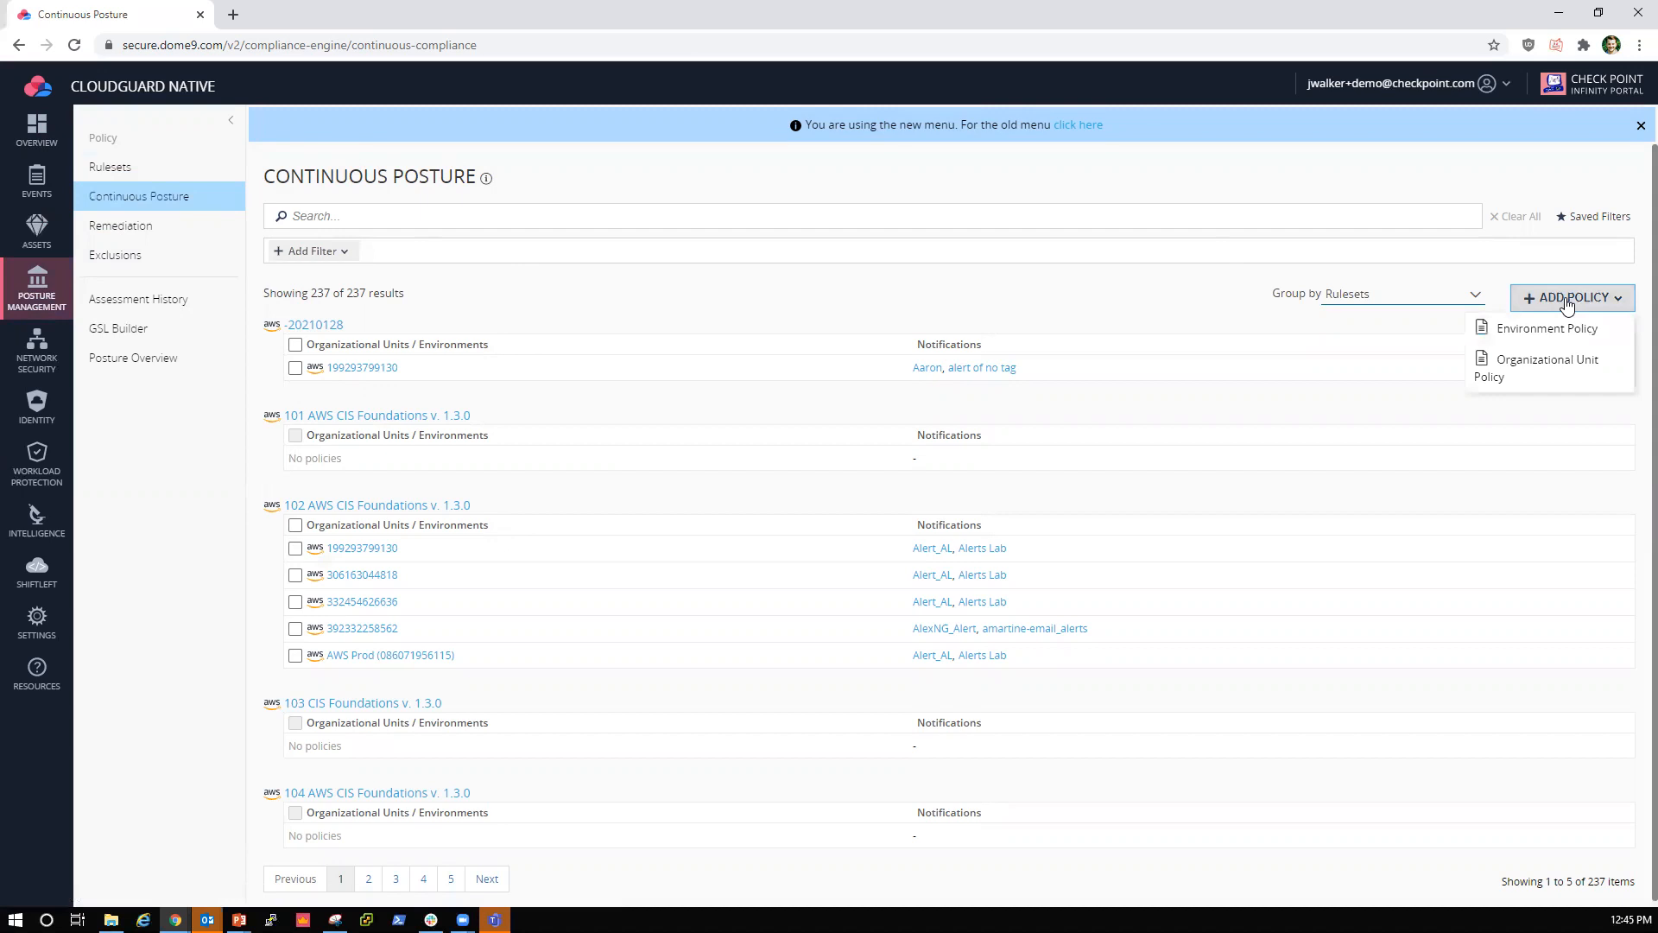
click(1534, 330)
click(1534, 330)
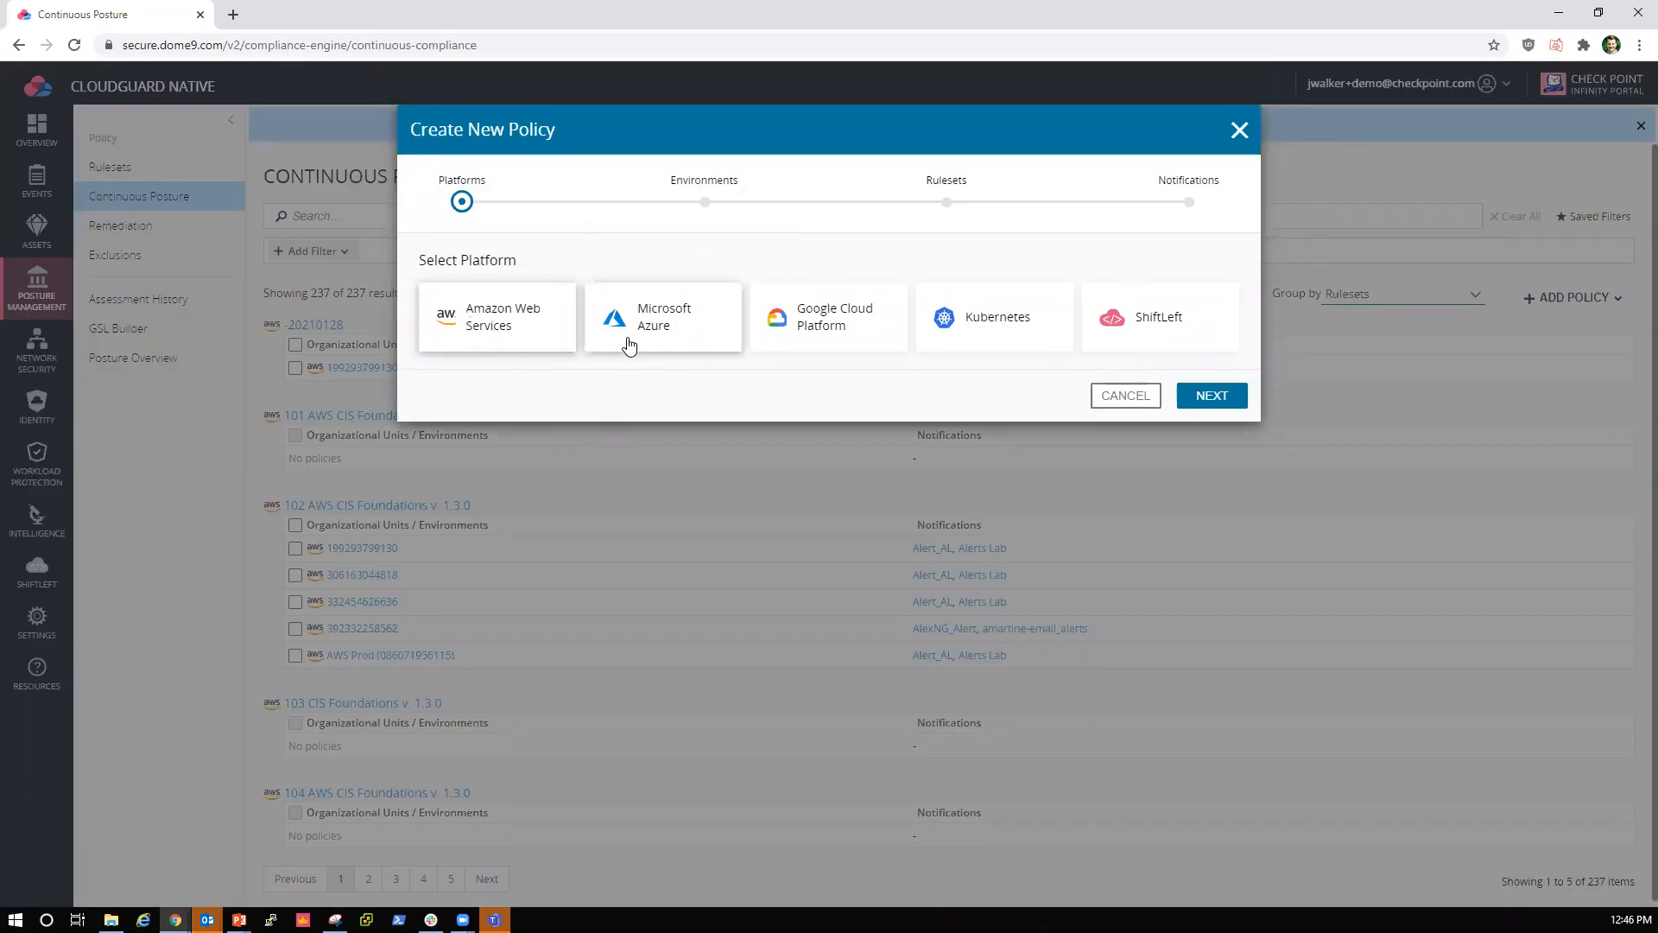
click(1213, 396)
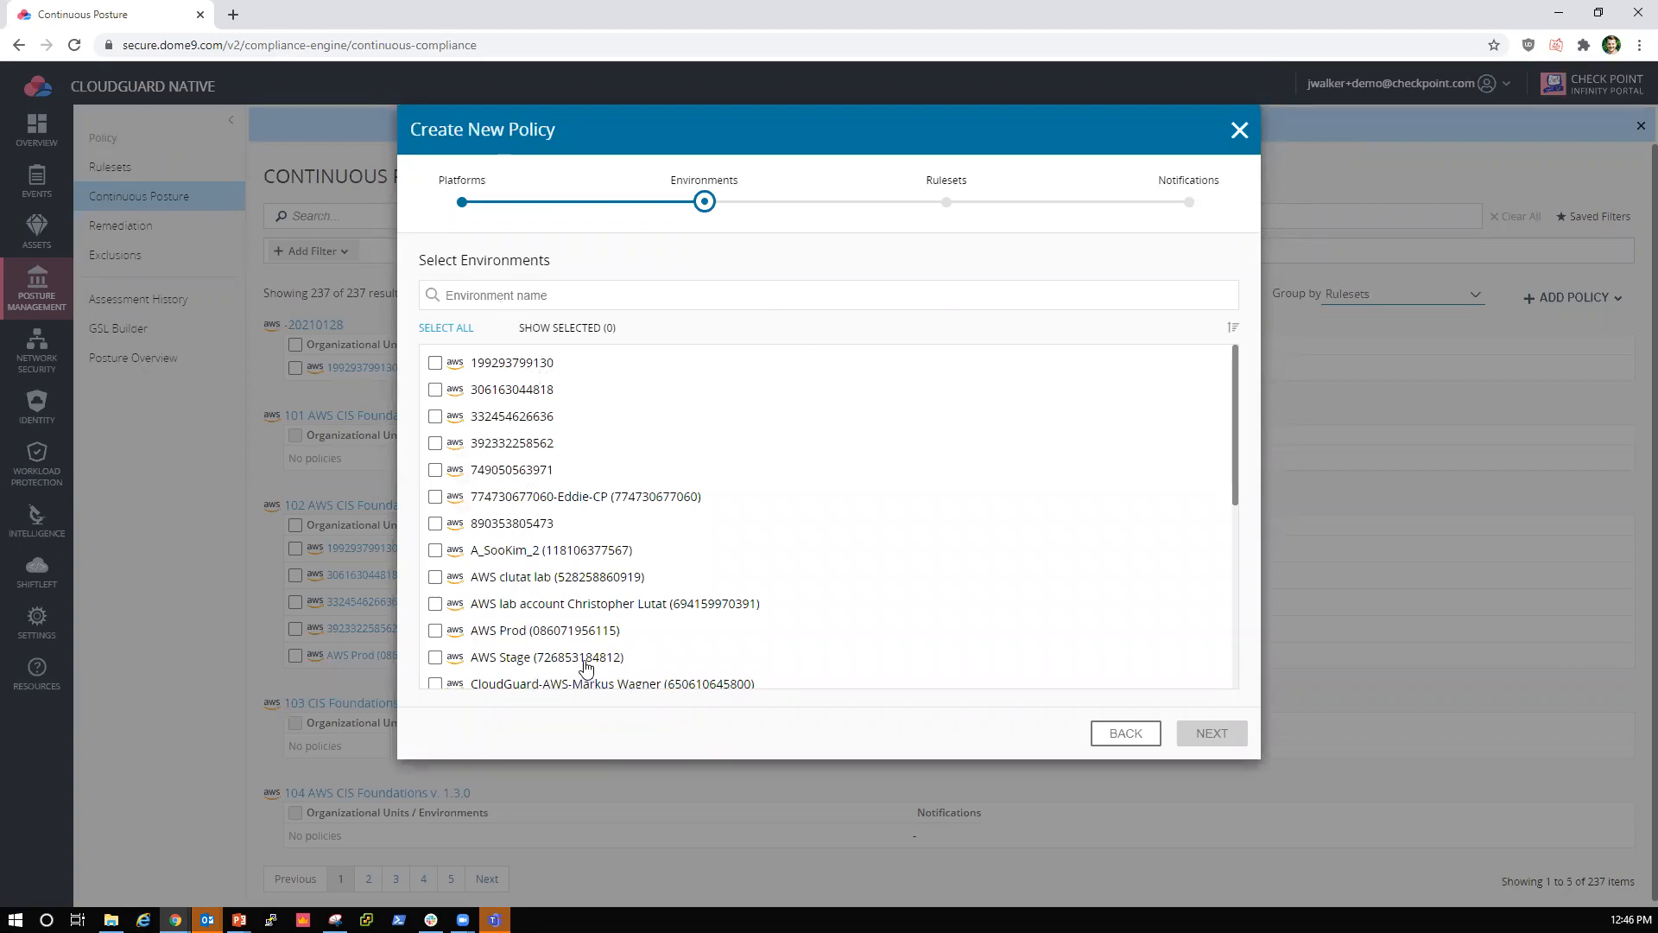
click(514, 639)
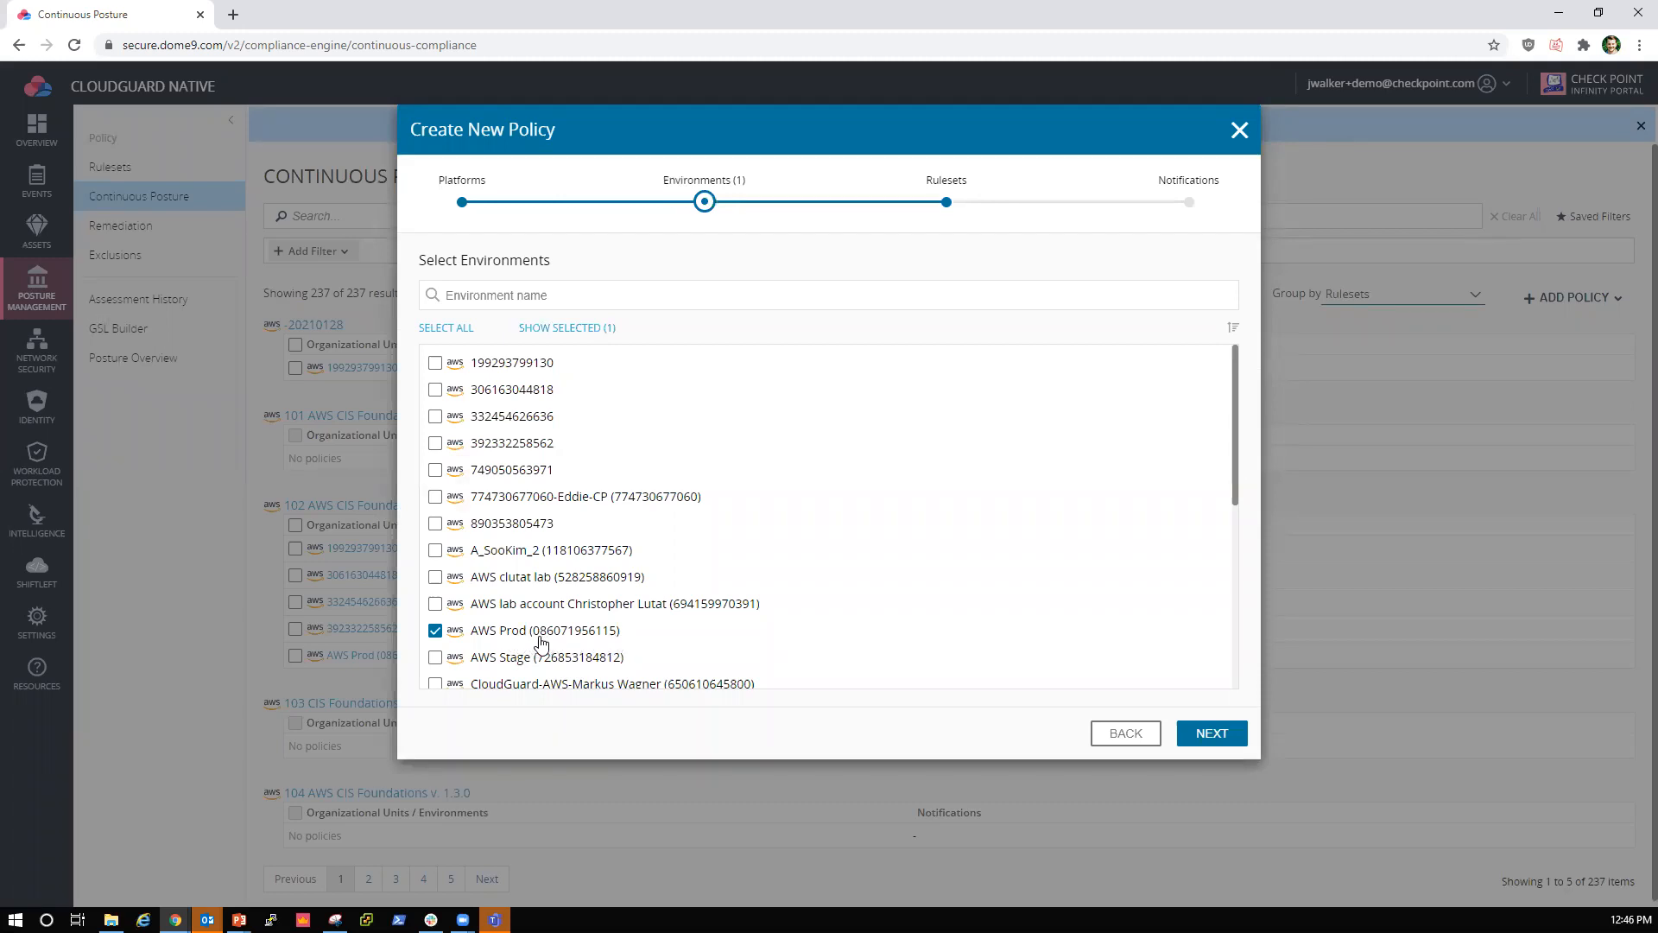
click(1241, 745)
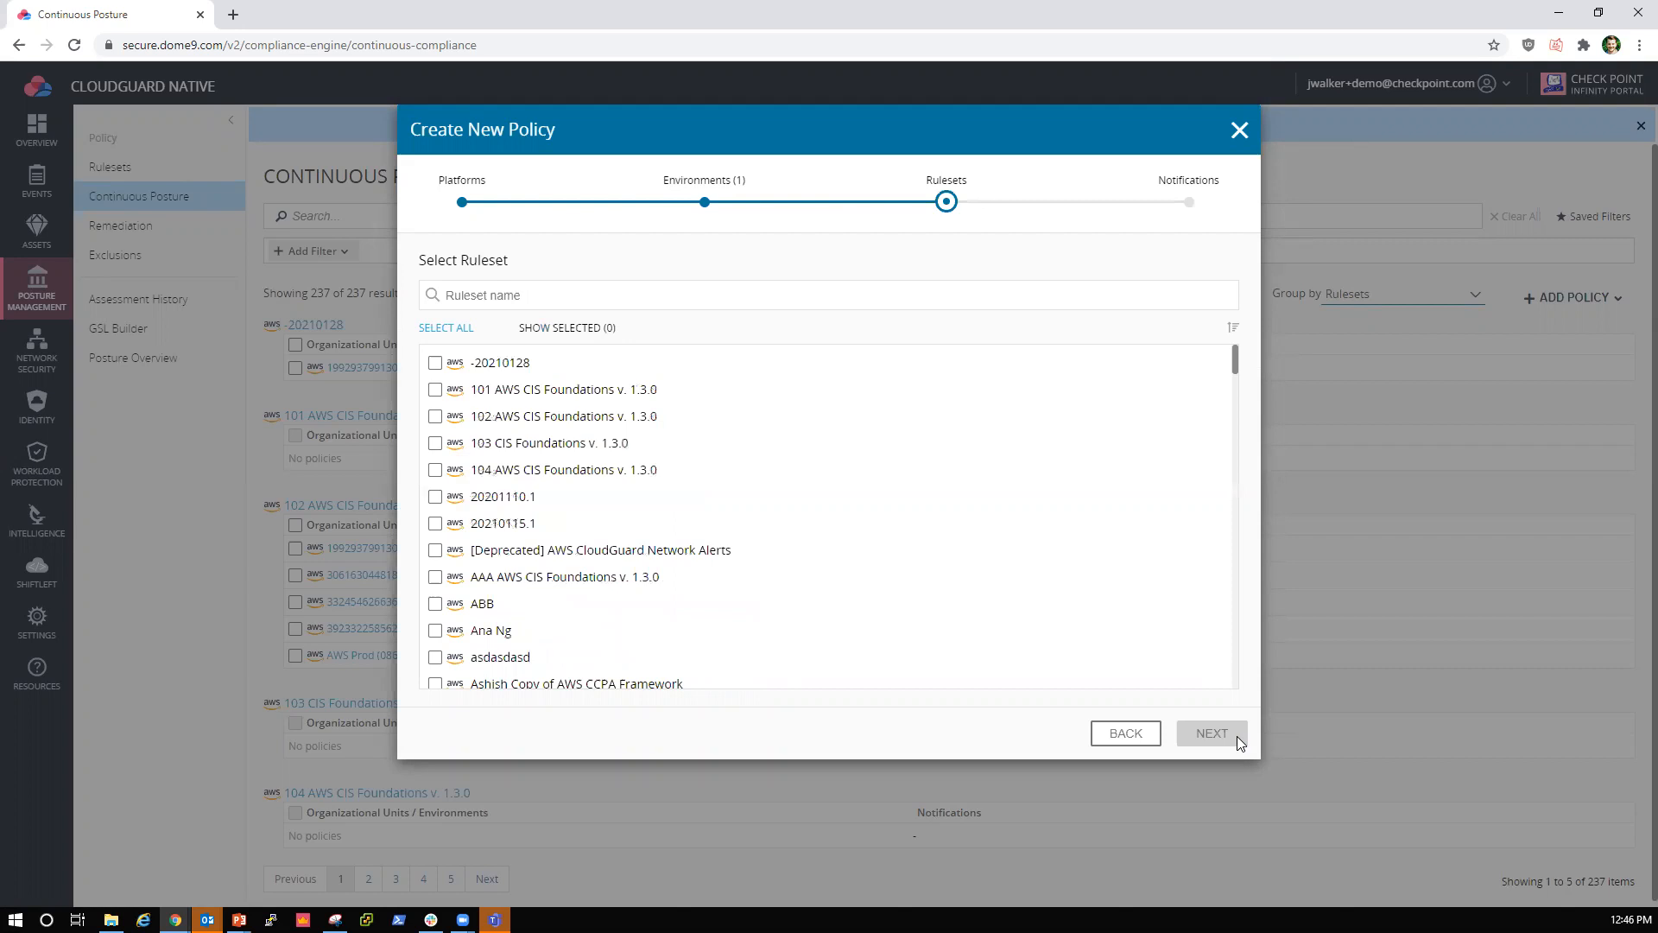
Step: Search the rulesets for "cloudguard bes" and select AWS CloudGuard Best Practices for the policy
click(566, 294)
text(cloud)
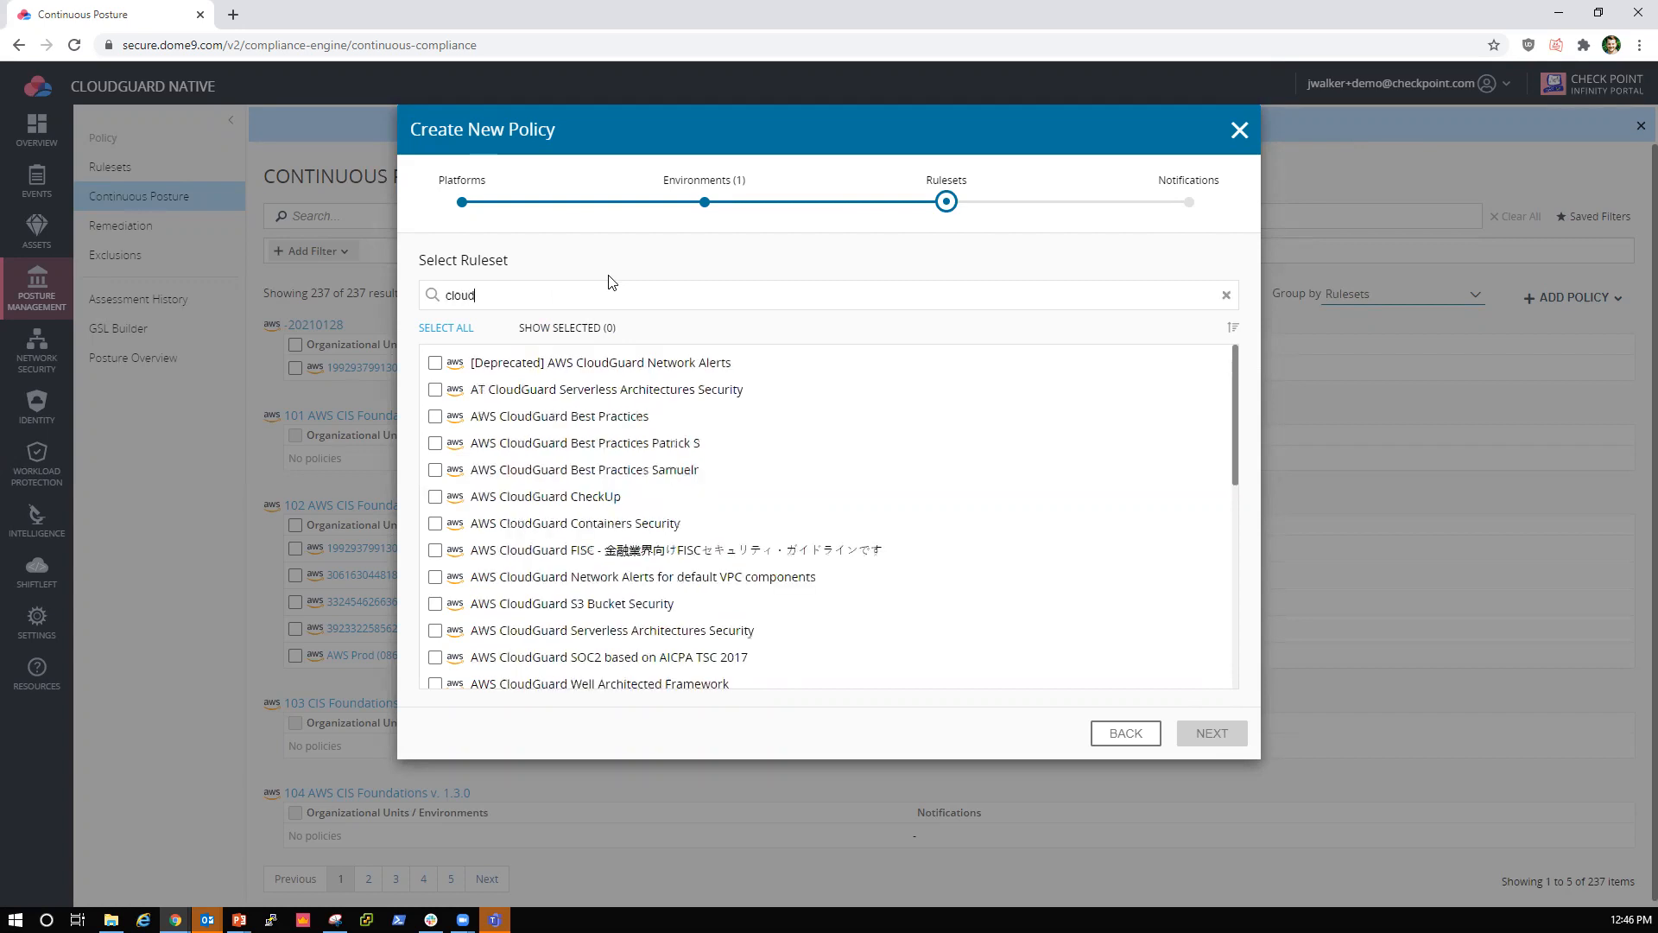
text(guard bes)
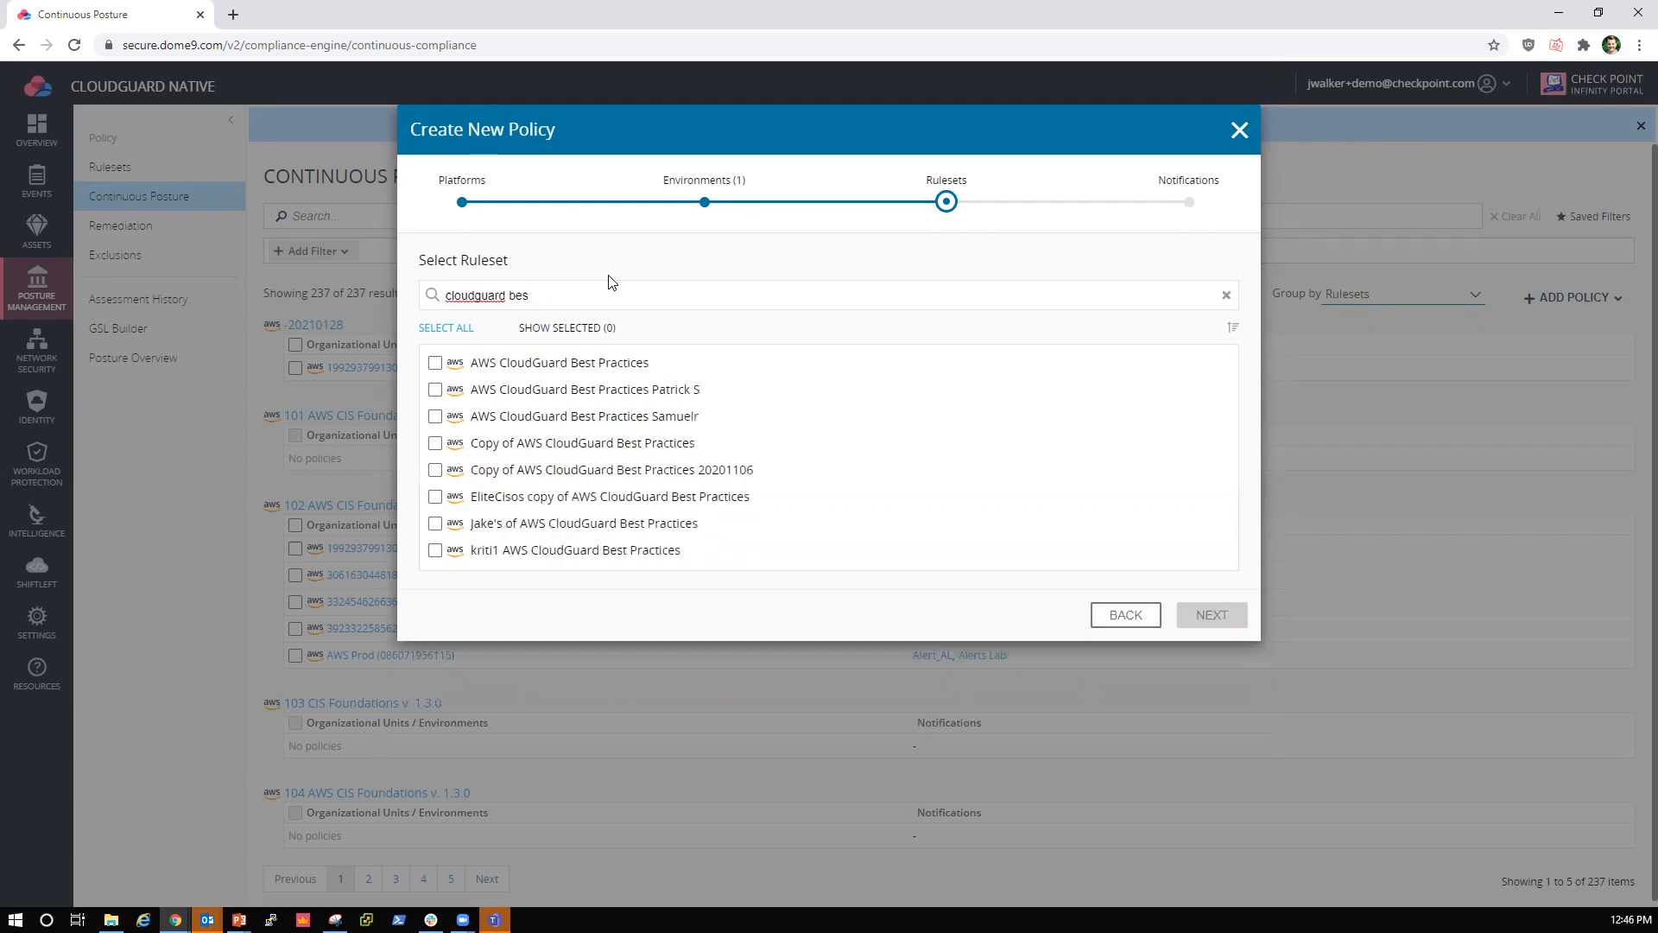
click(565, 373)
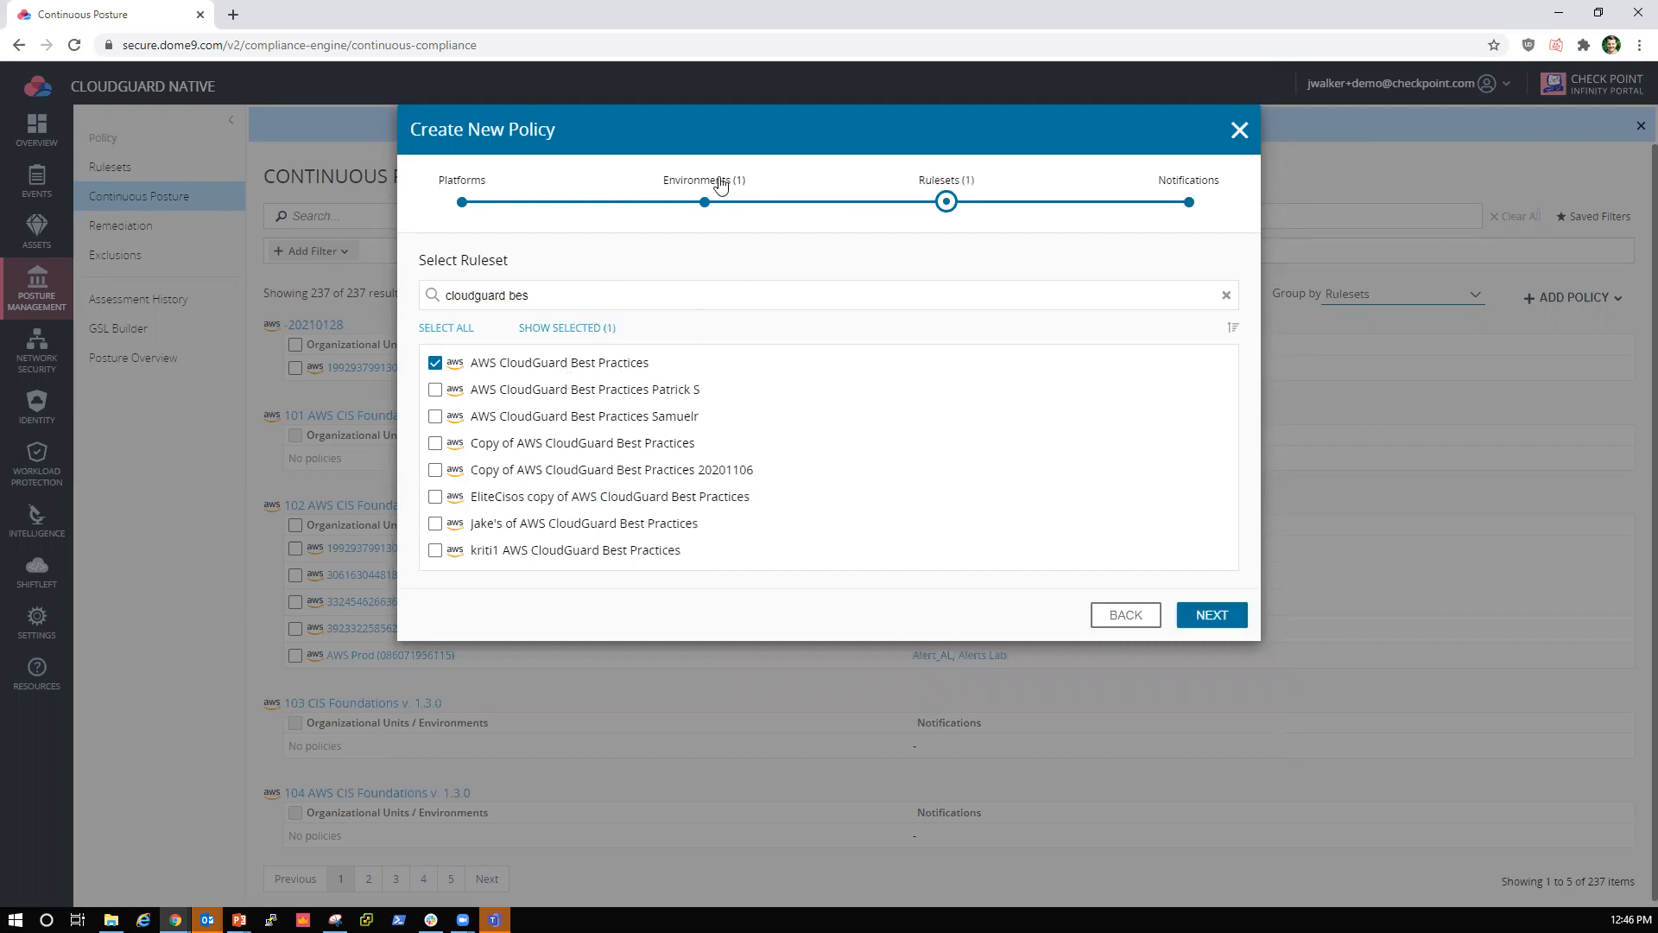
Step: Recheck the policy's selected environment, then return to the rulesets and filter them by "cloudguard"
click(721, 186)
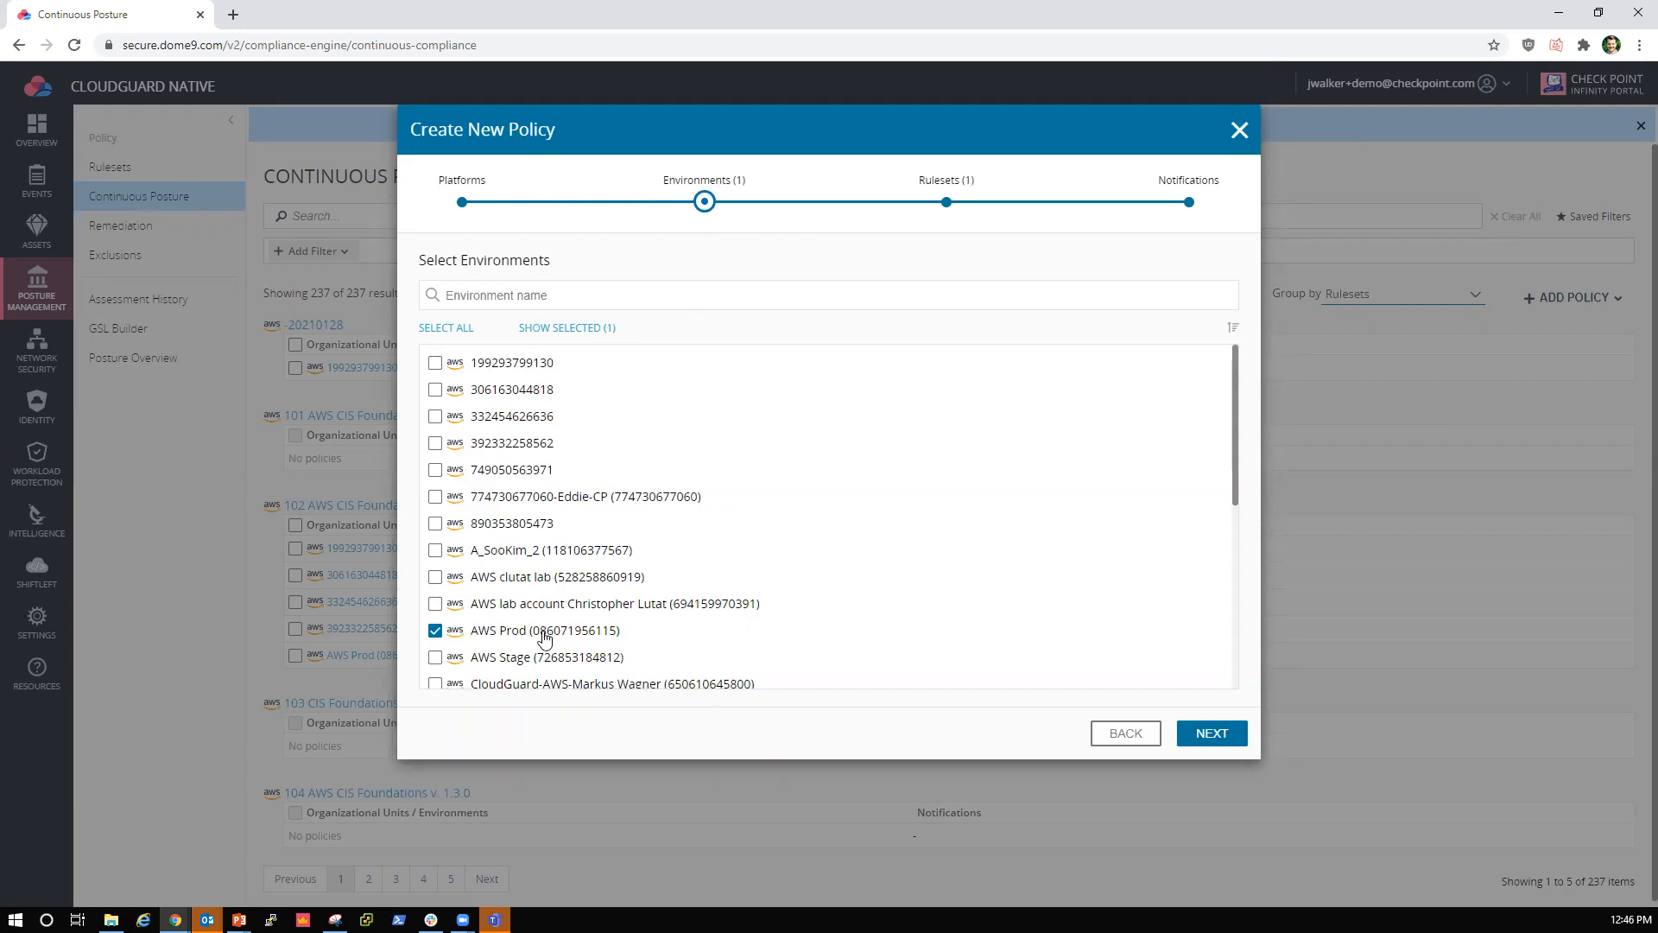
click(934, 185)
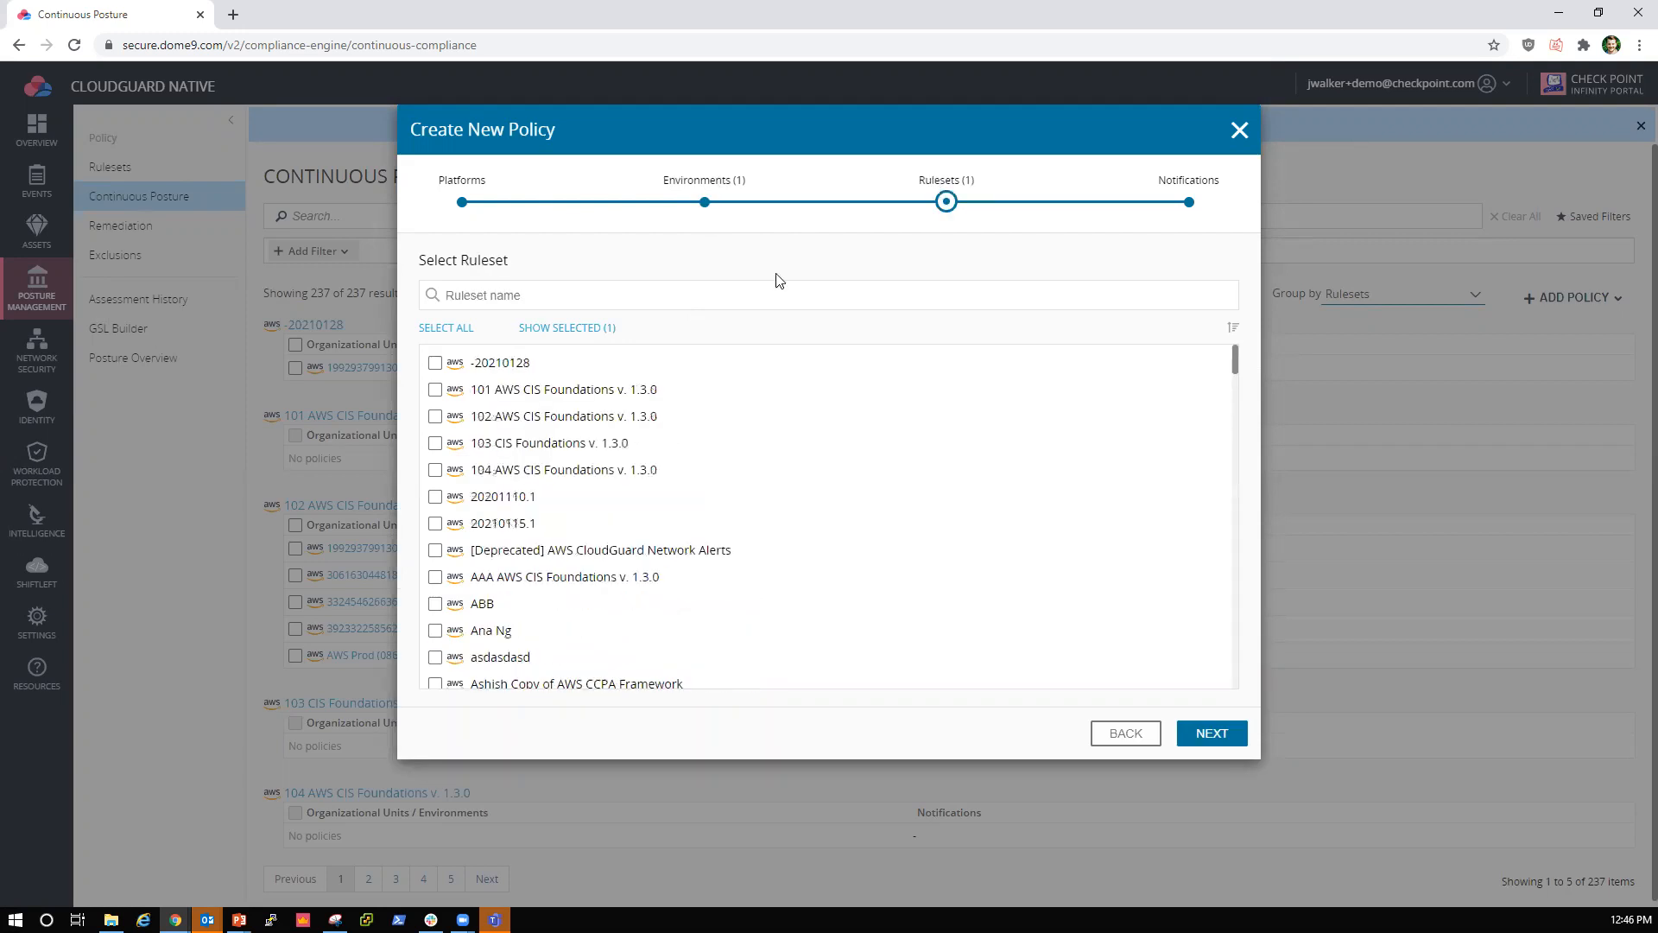
click(561, 290)
text(cloudguard)
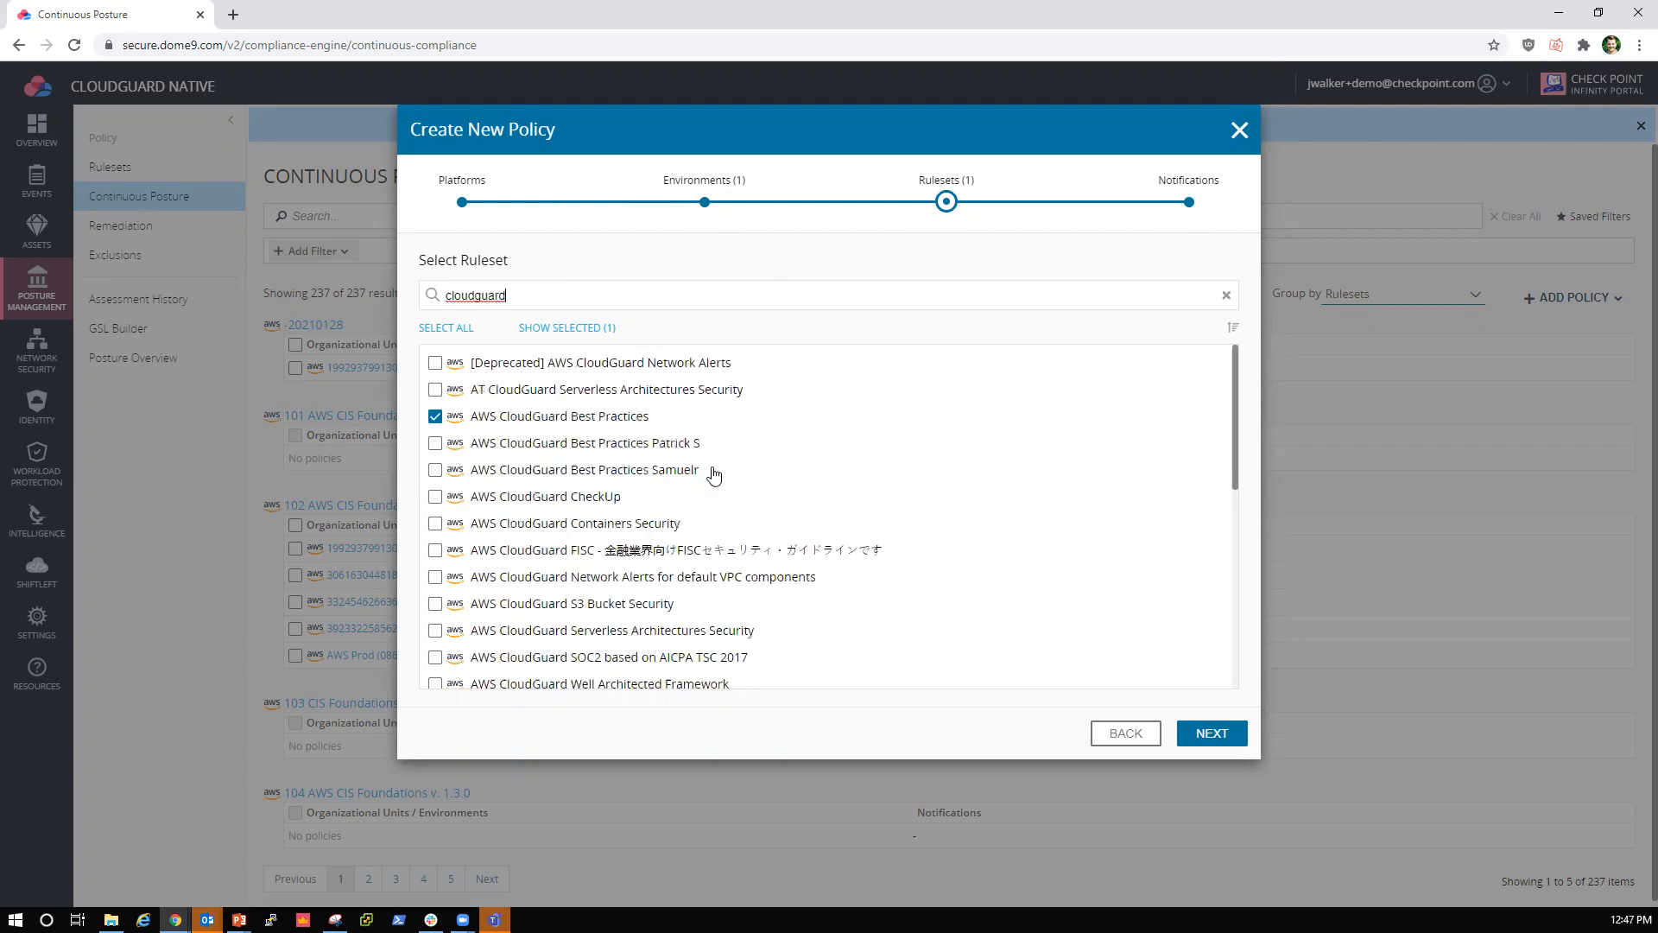
Step: Continue to the policy's notifications and start a new notification named "Cloudguard Best Practices Ruleset", using the same text as its description
click(1209, 733)
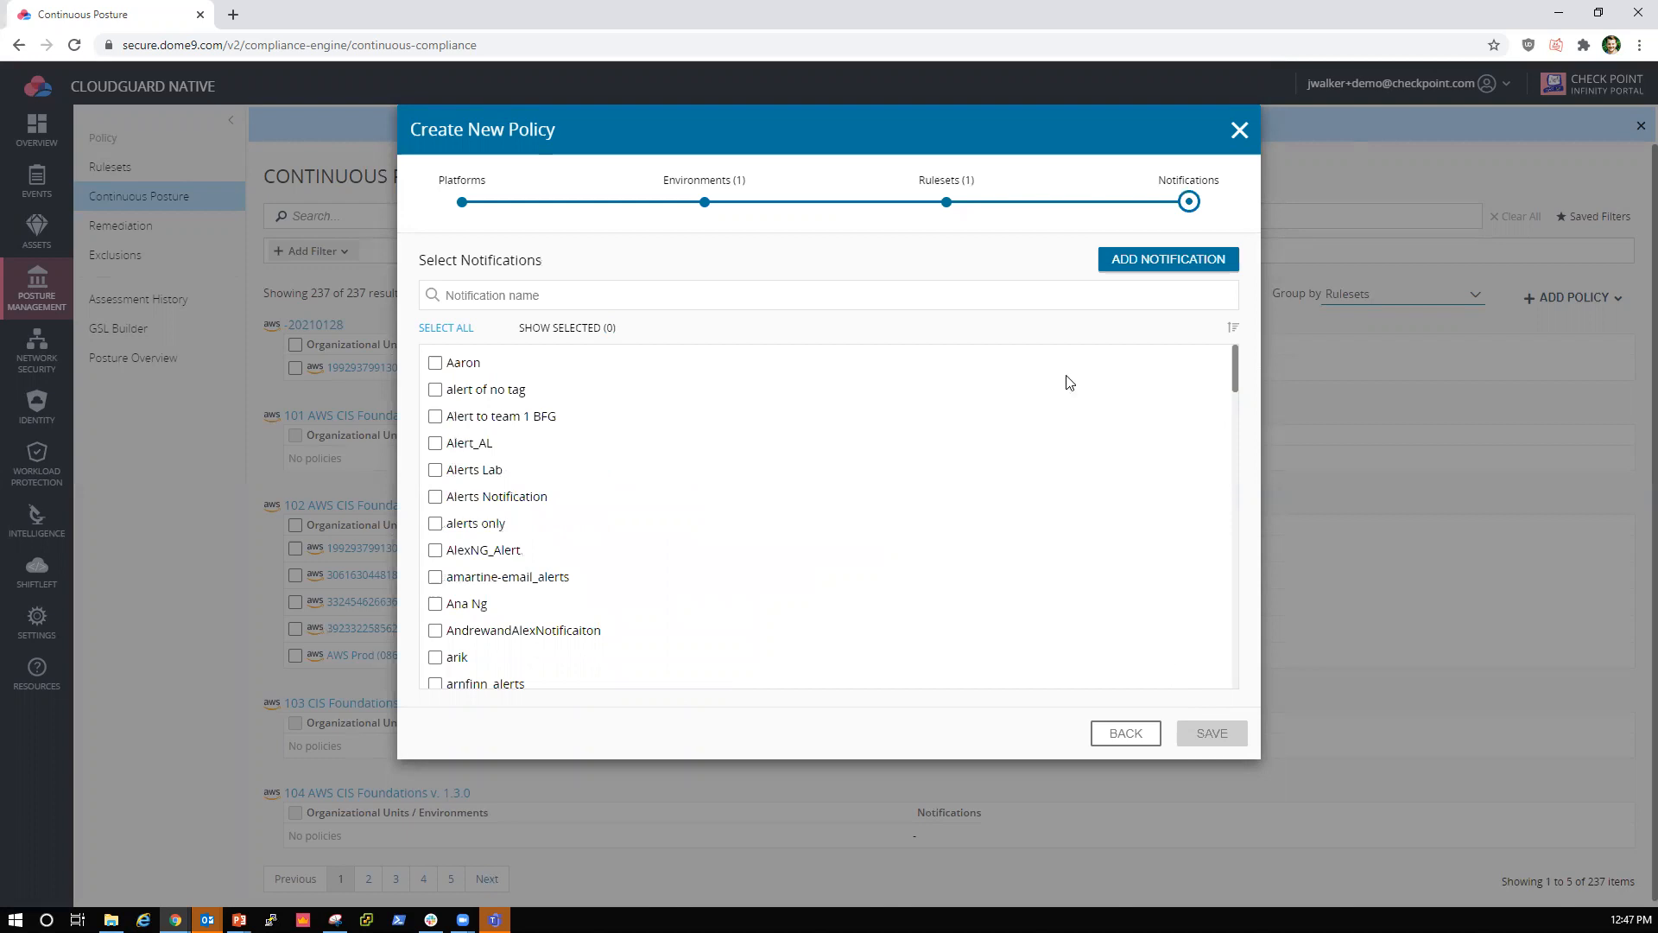
click(1139, 260)
click(639, 212)
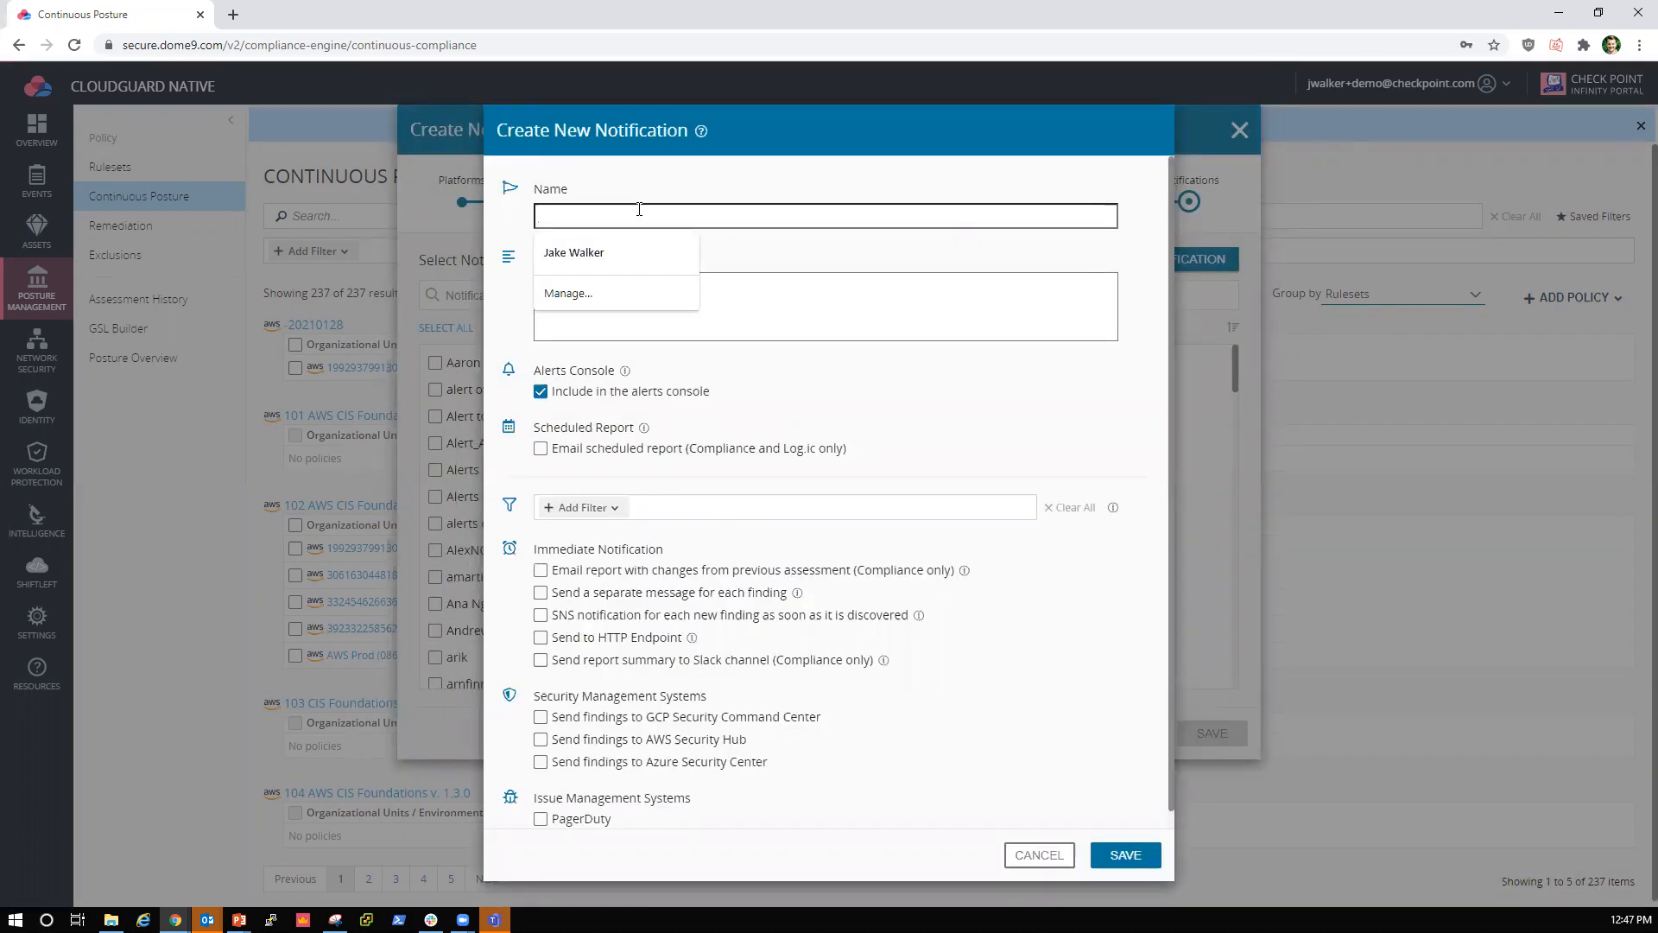
text(Cloudguard)
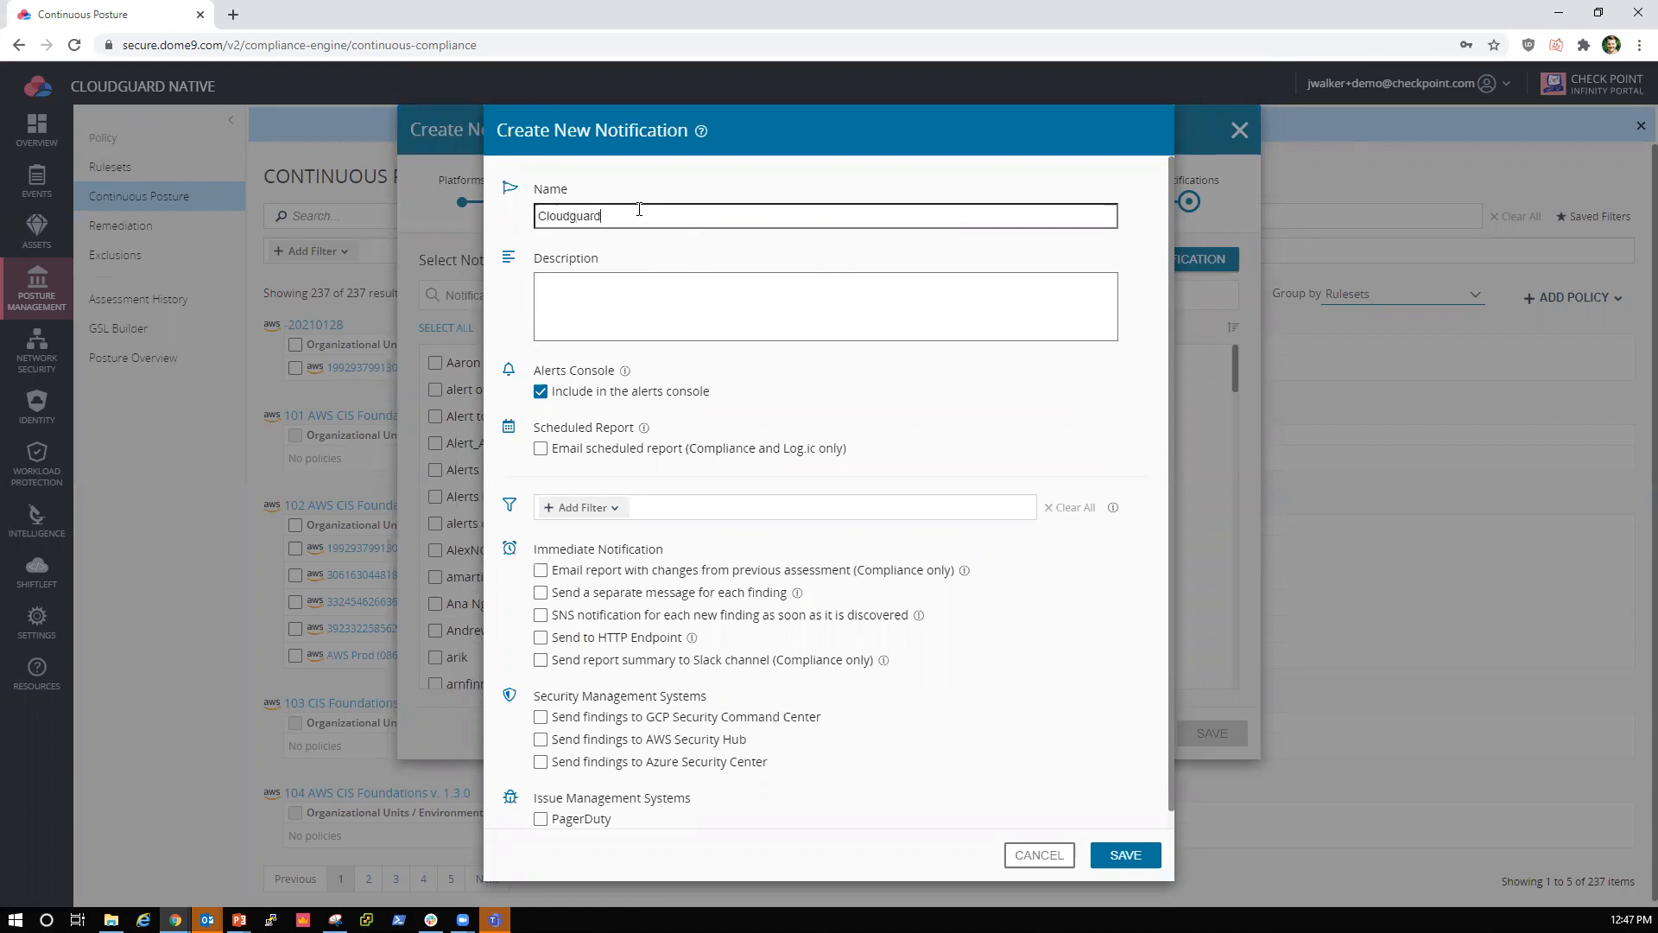
text( Best Practices Ruleset)
key(ctrl+a)
key(ctrl+c)
click(666, 294)
key(ctrl+v)
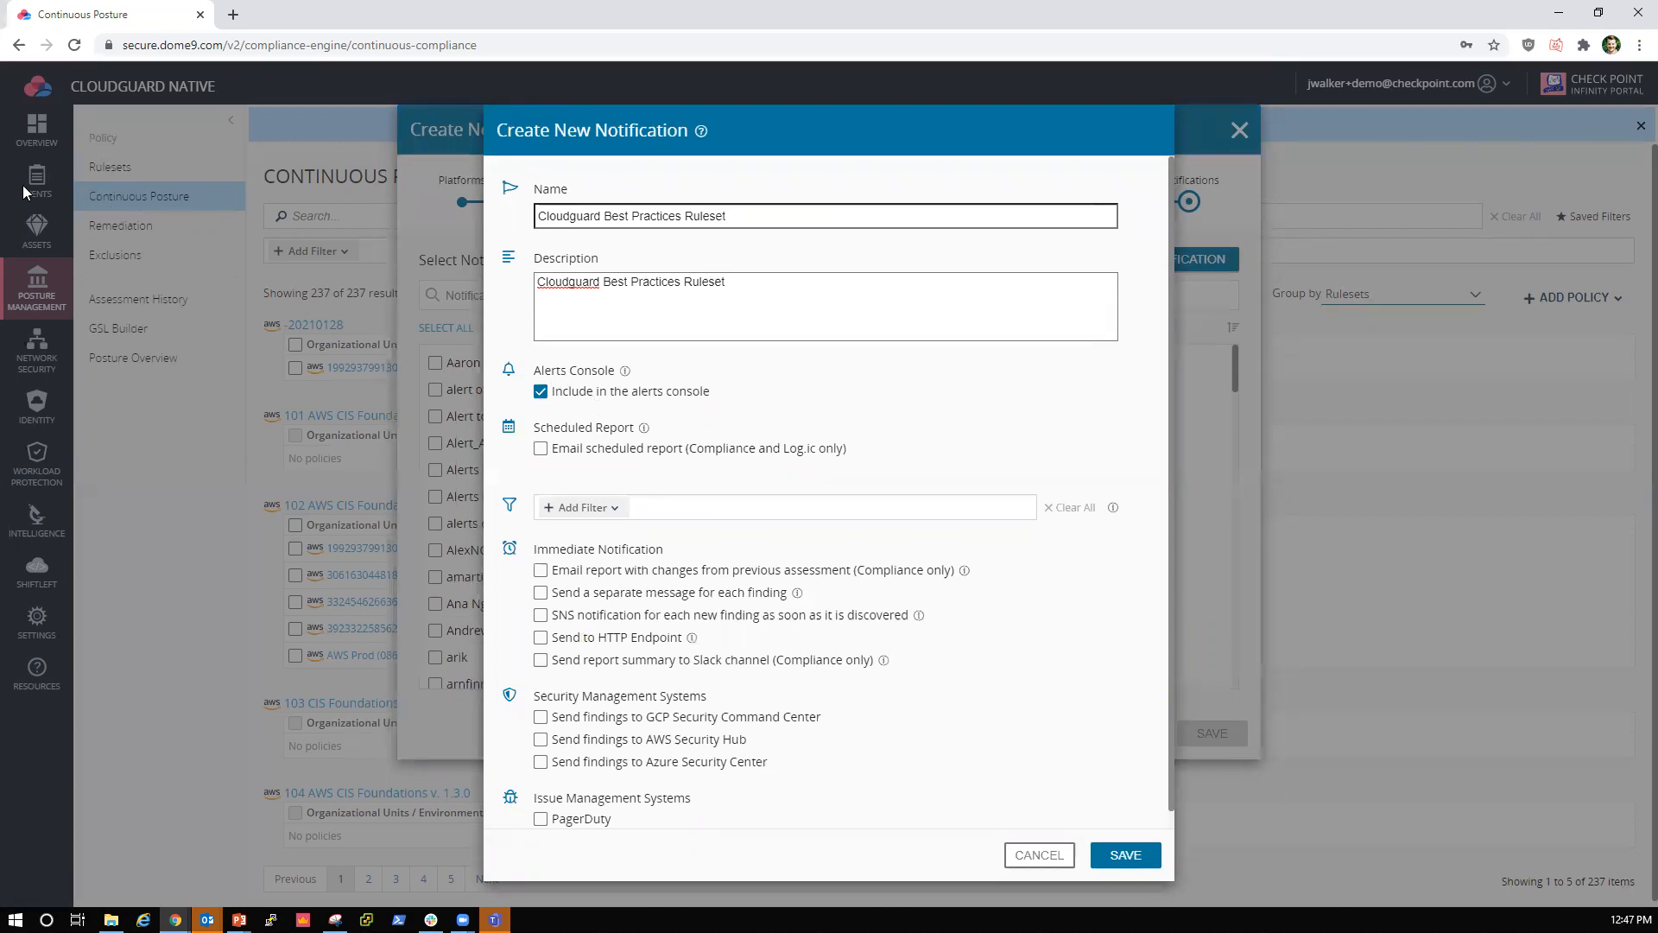
Step: Enable the notification's emailed scheduled report and set it to weekly on Monday at 07:00 AM
click(579, 458)
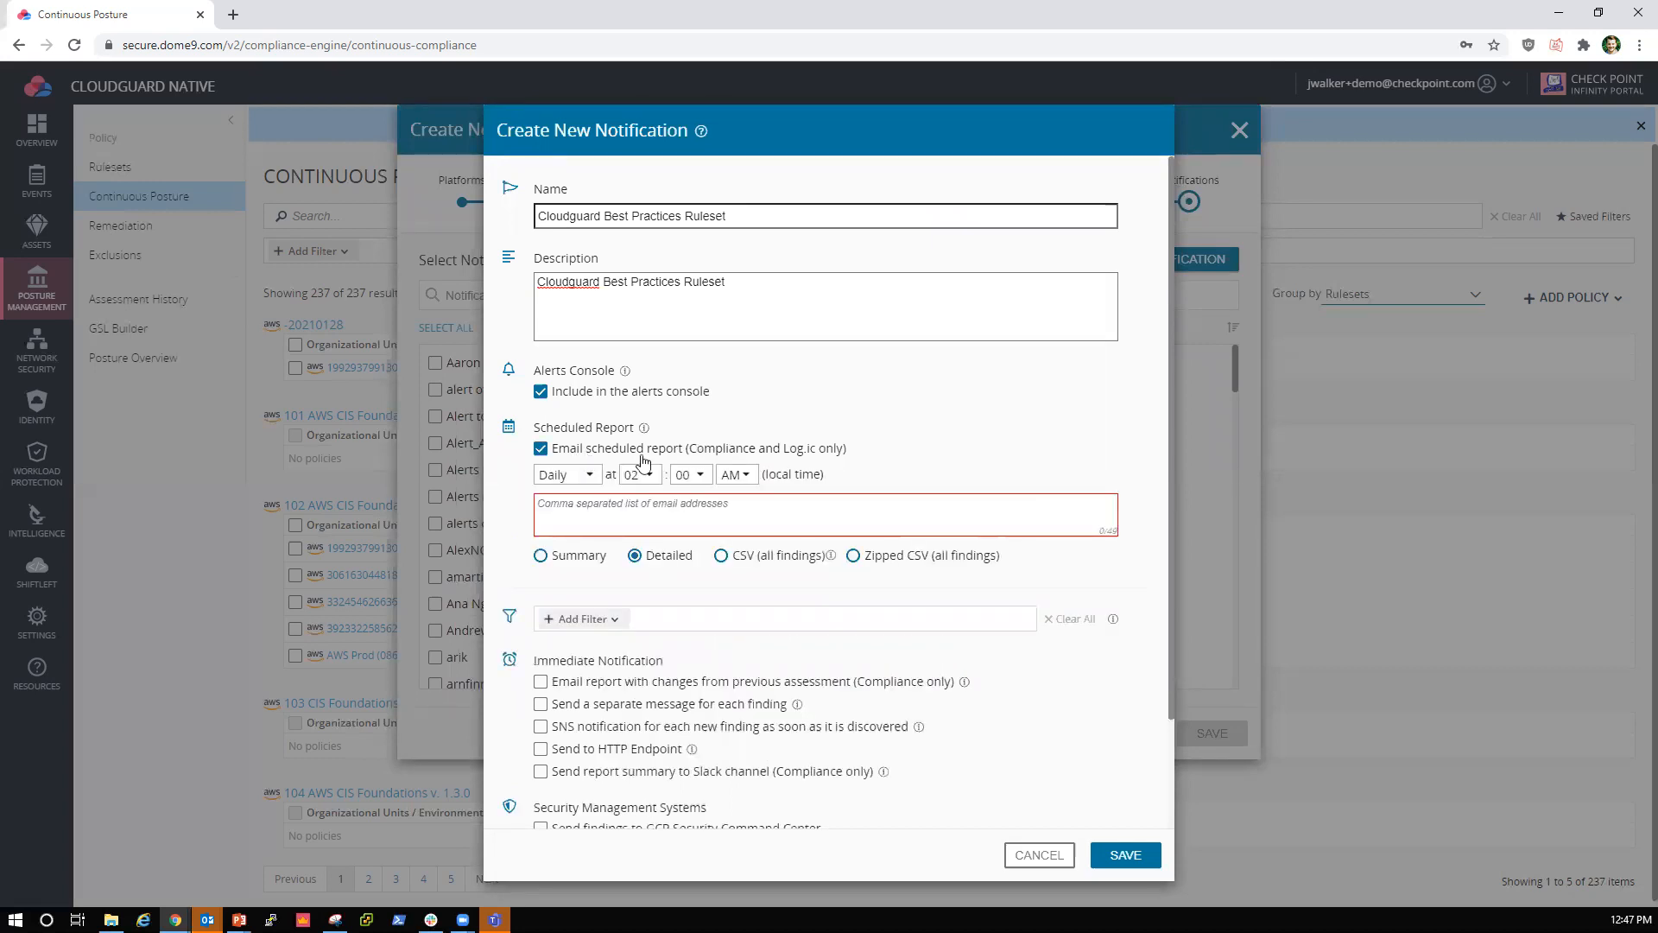
click(585, 476)
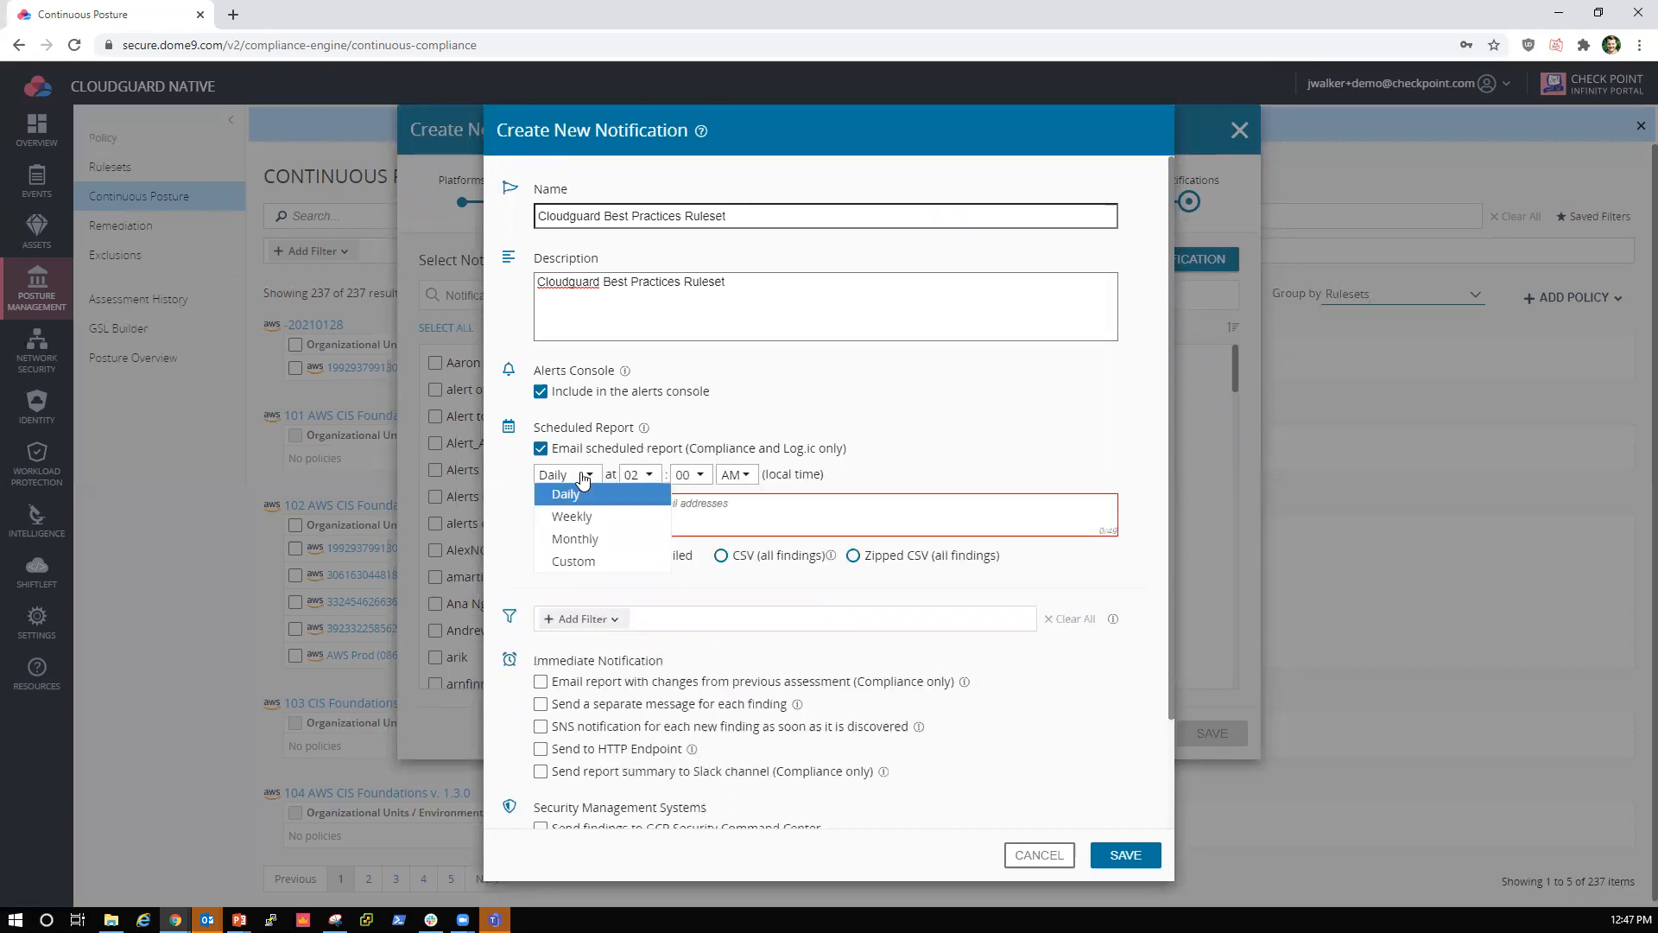
click(572, 518)
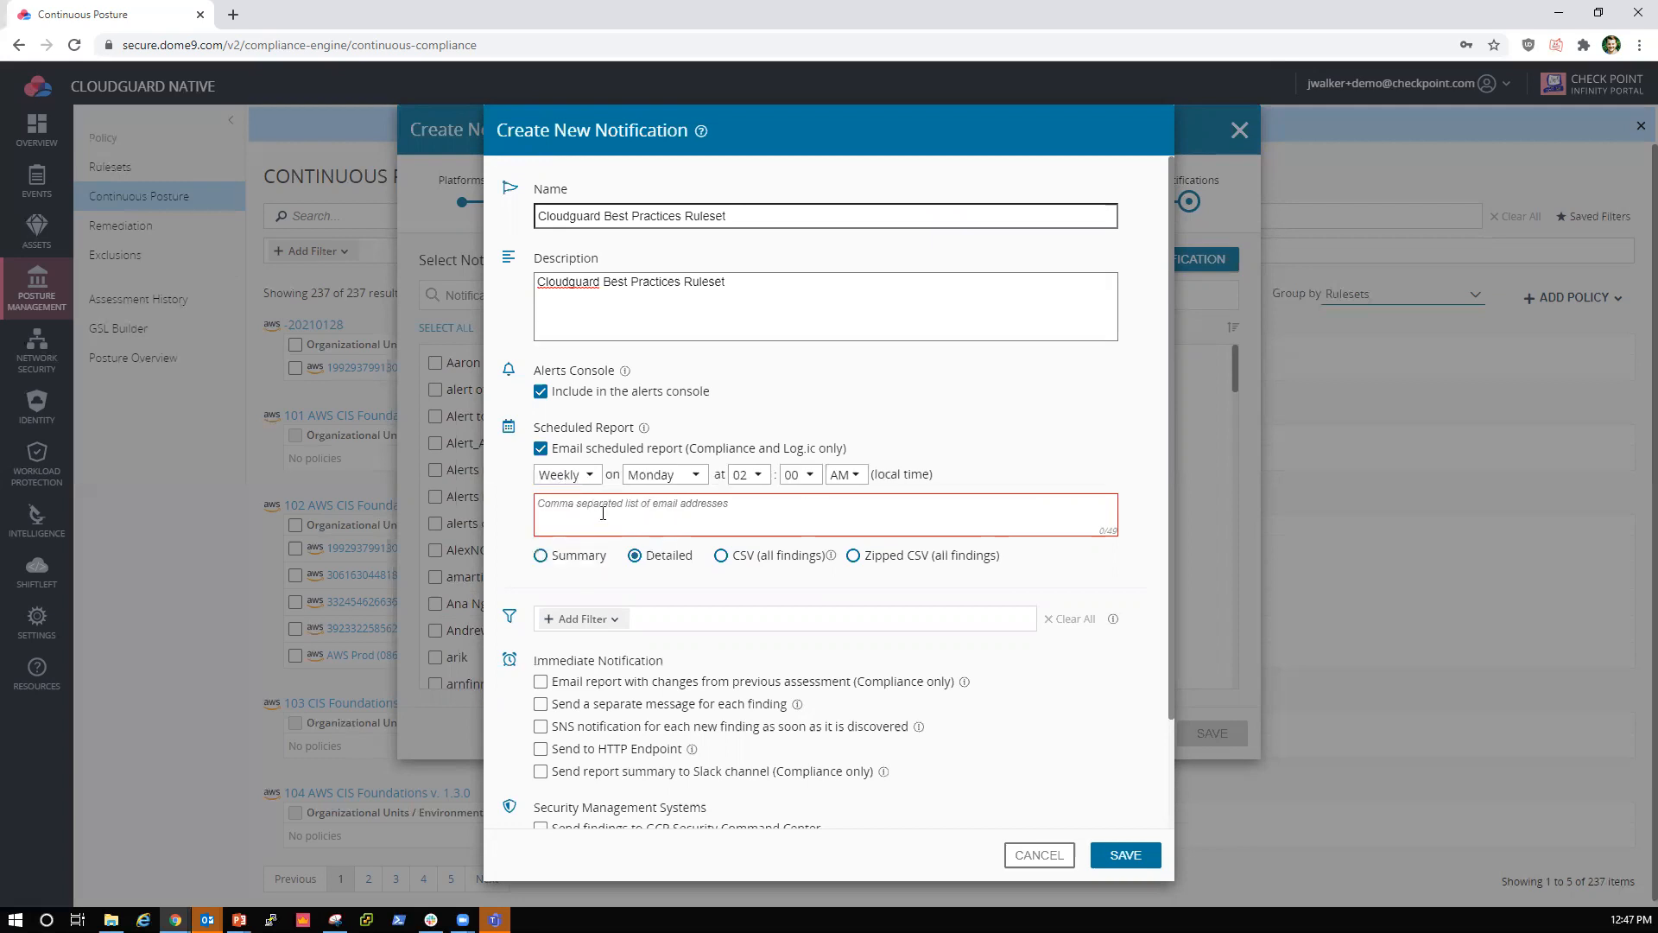
click(748, 475)
click(747, 614)
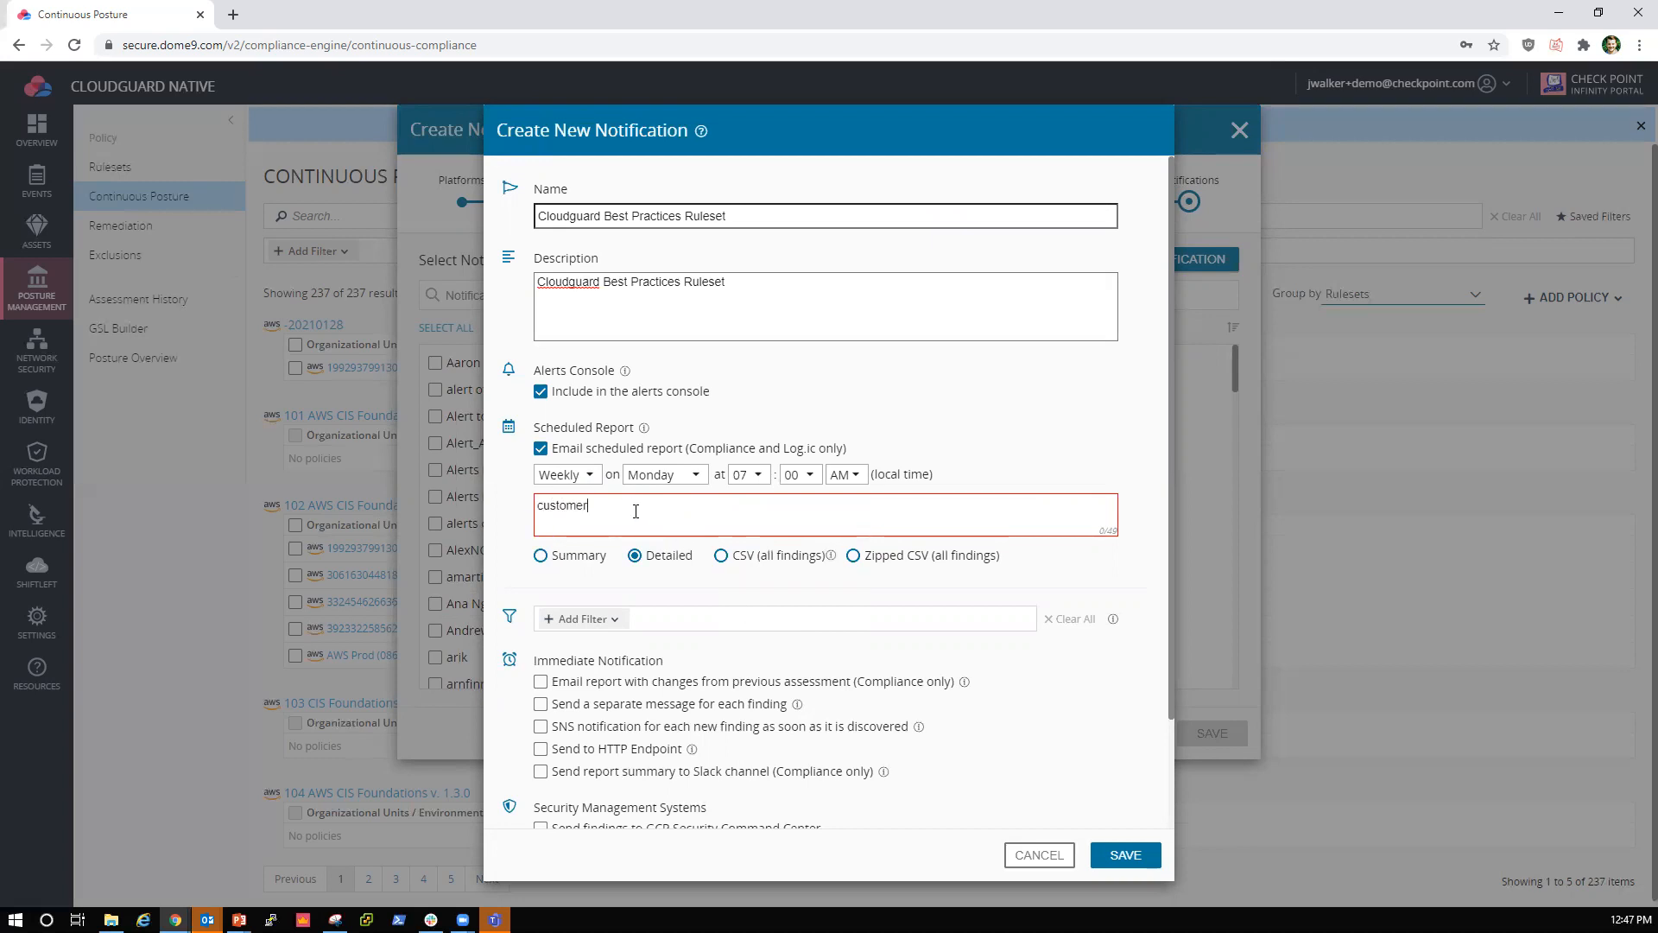
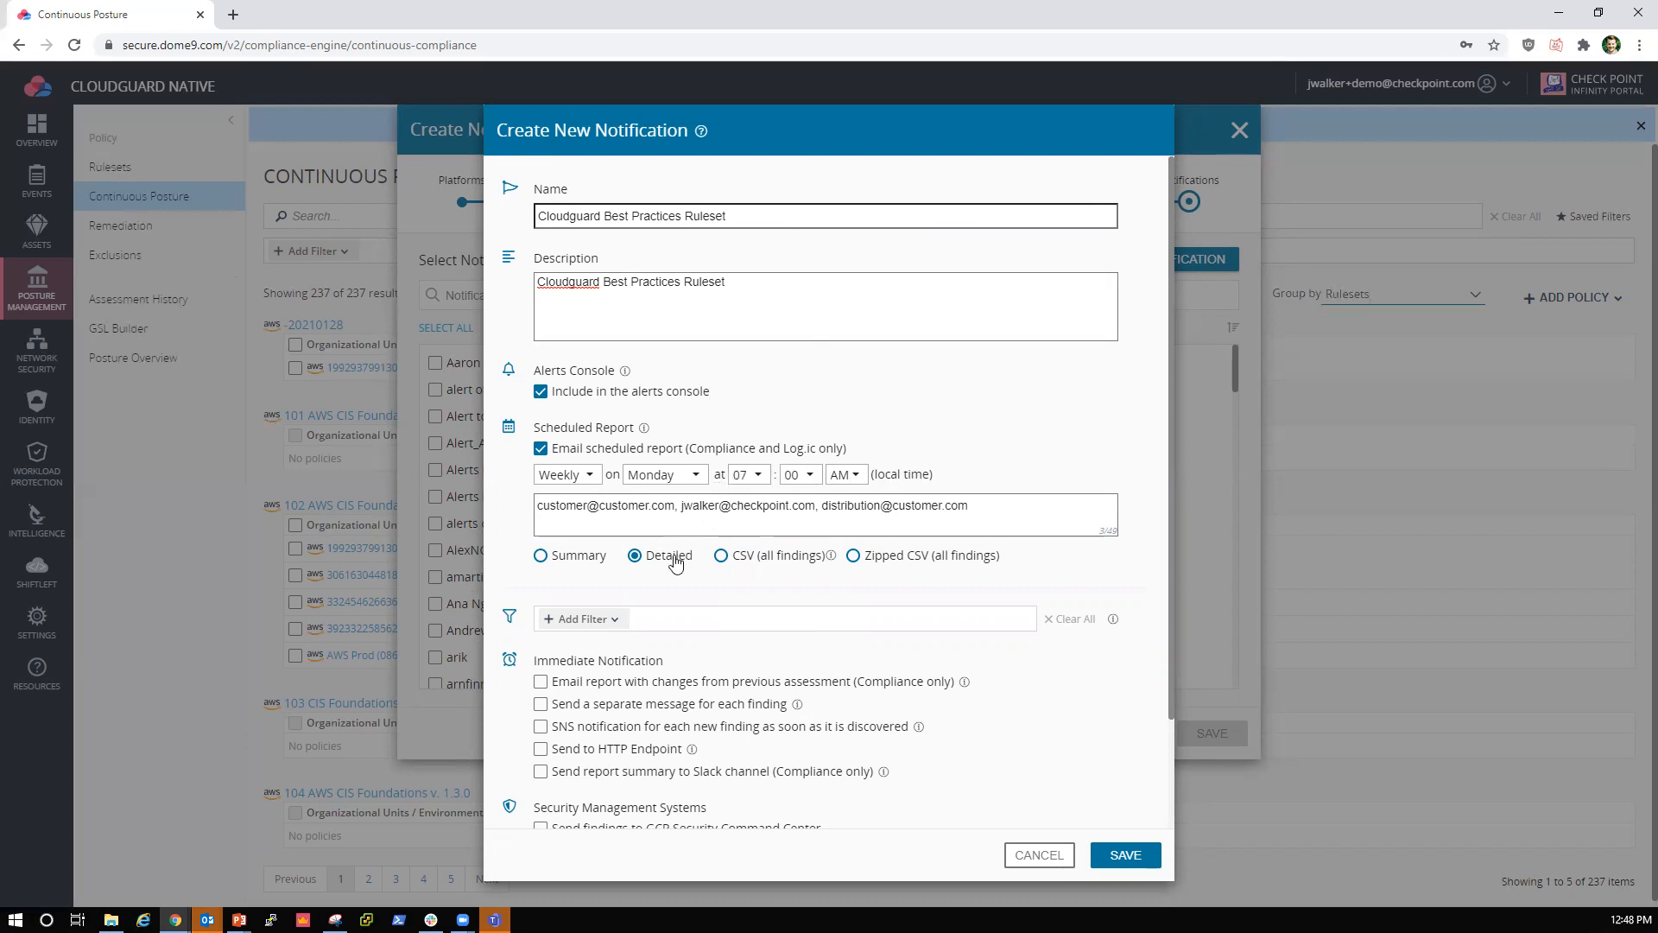
Step: Enter the three comma-separated recipient email addresses for the scheduled report and save the notification
click(1136, 855)
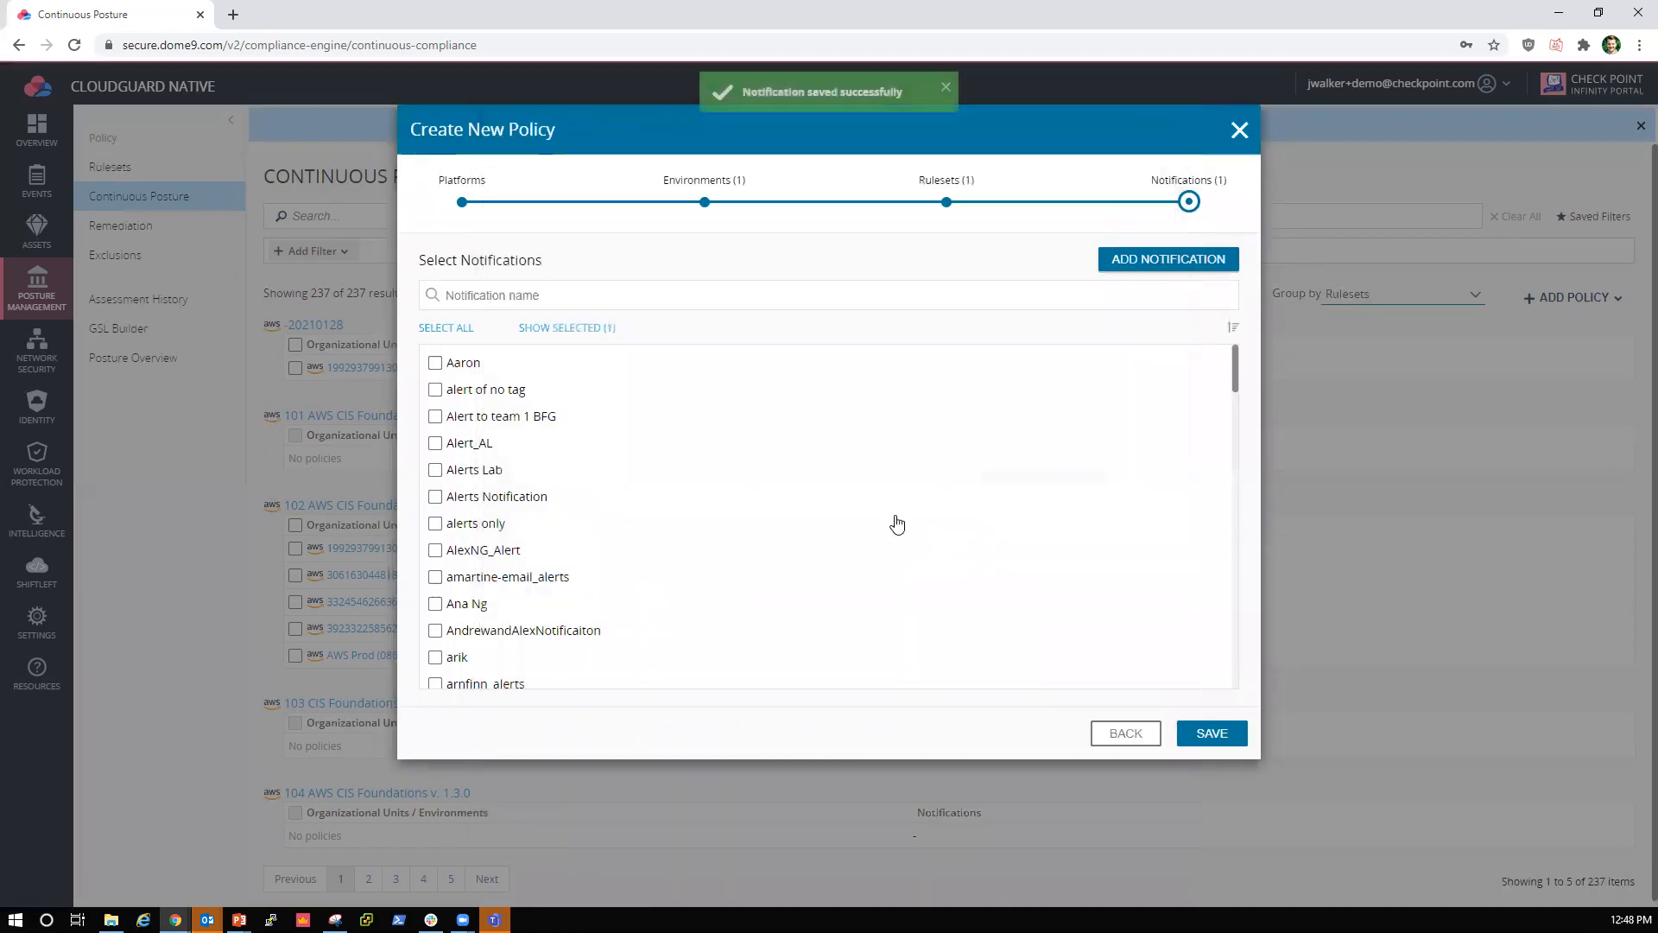
Step: Review the policy's selected notification, environment and ruleset, filtering notifications by "clo" and rulesets by "cloudgu"
click(498, 280)
text(clo)
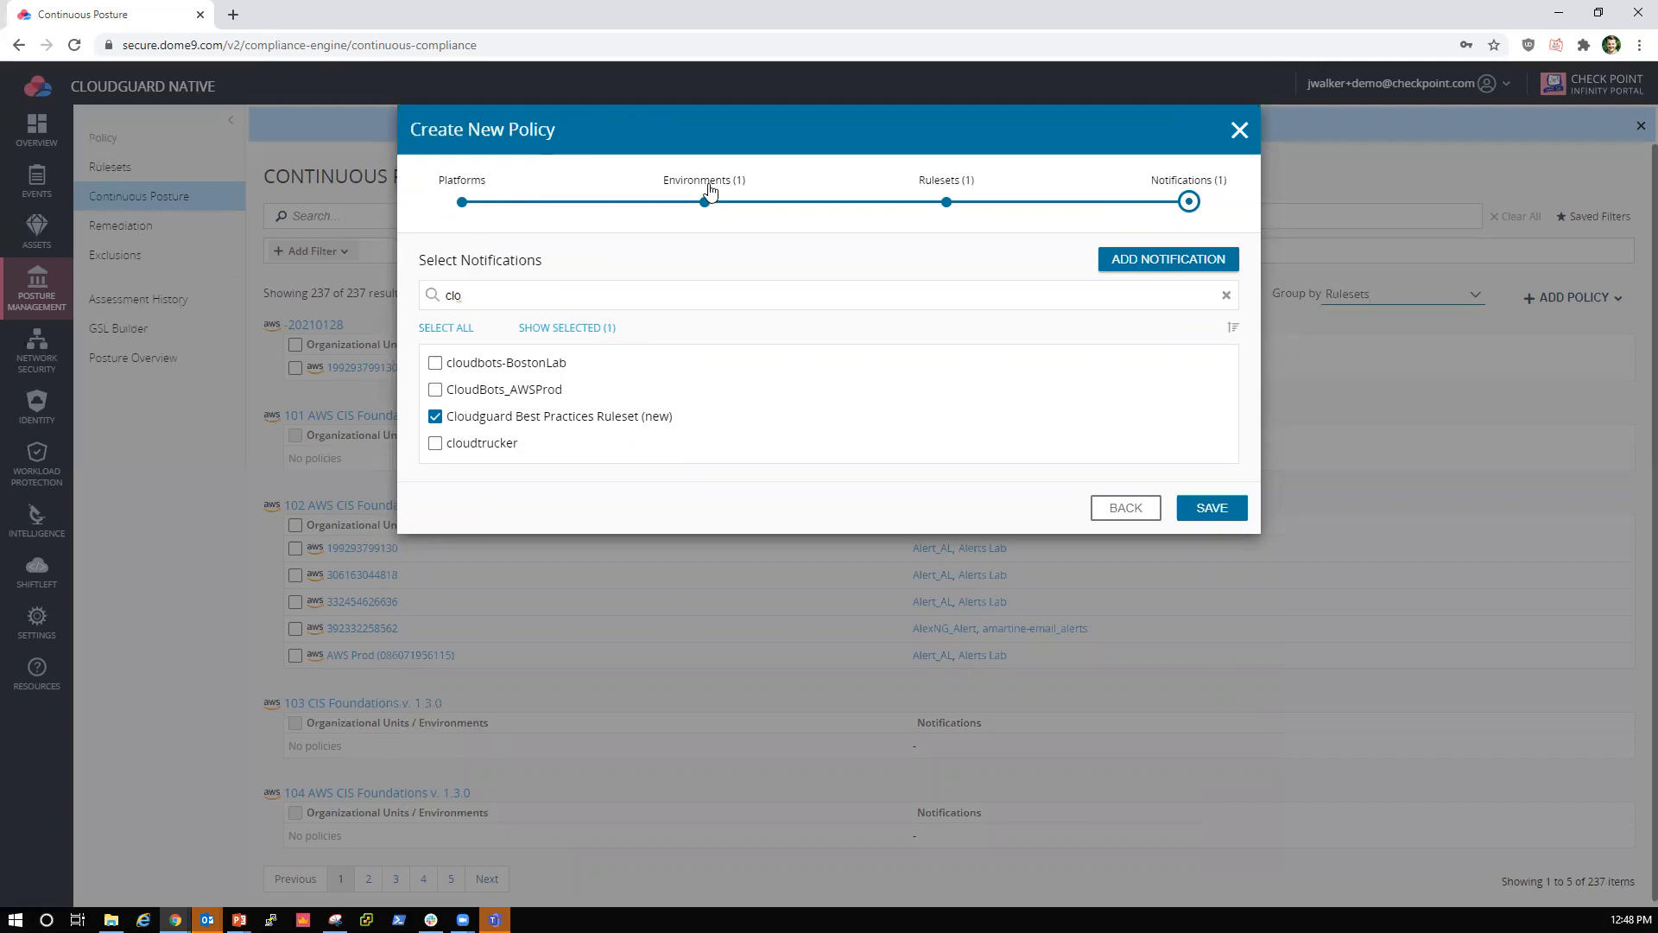
click(706, 190)
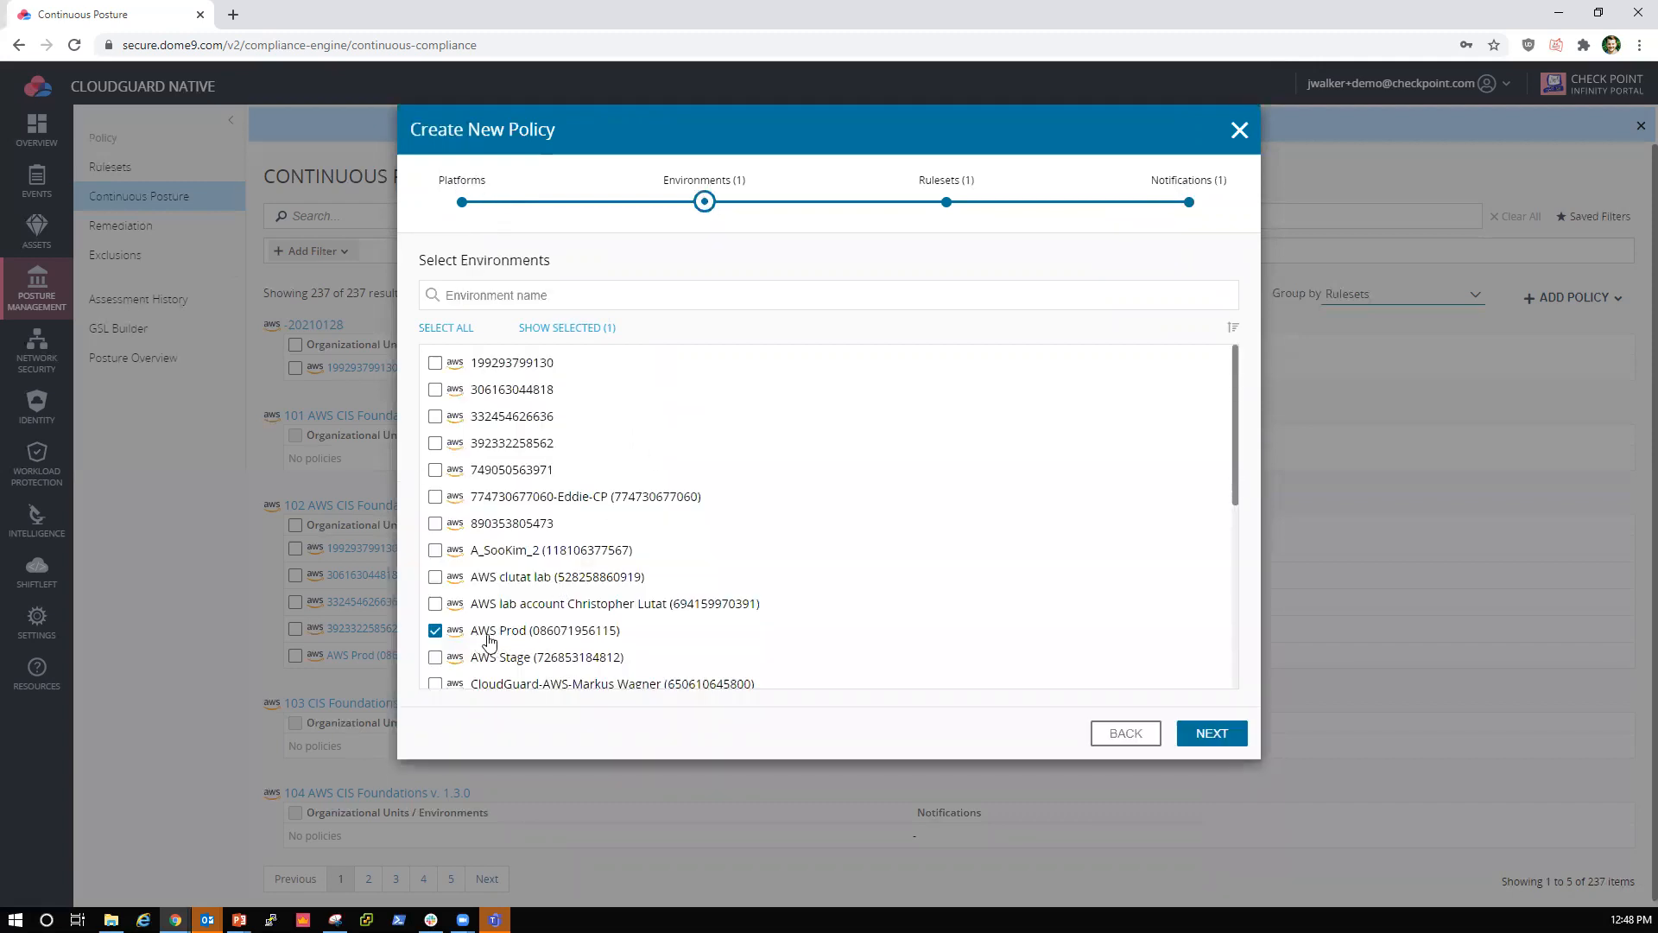
click(940, 185)
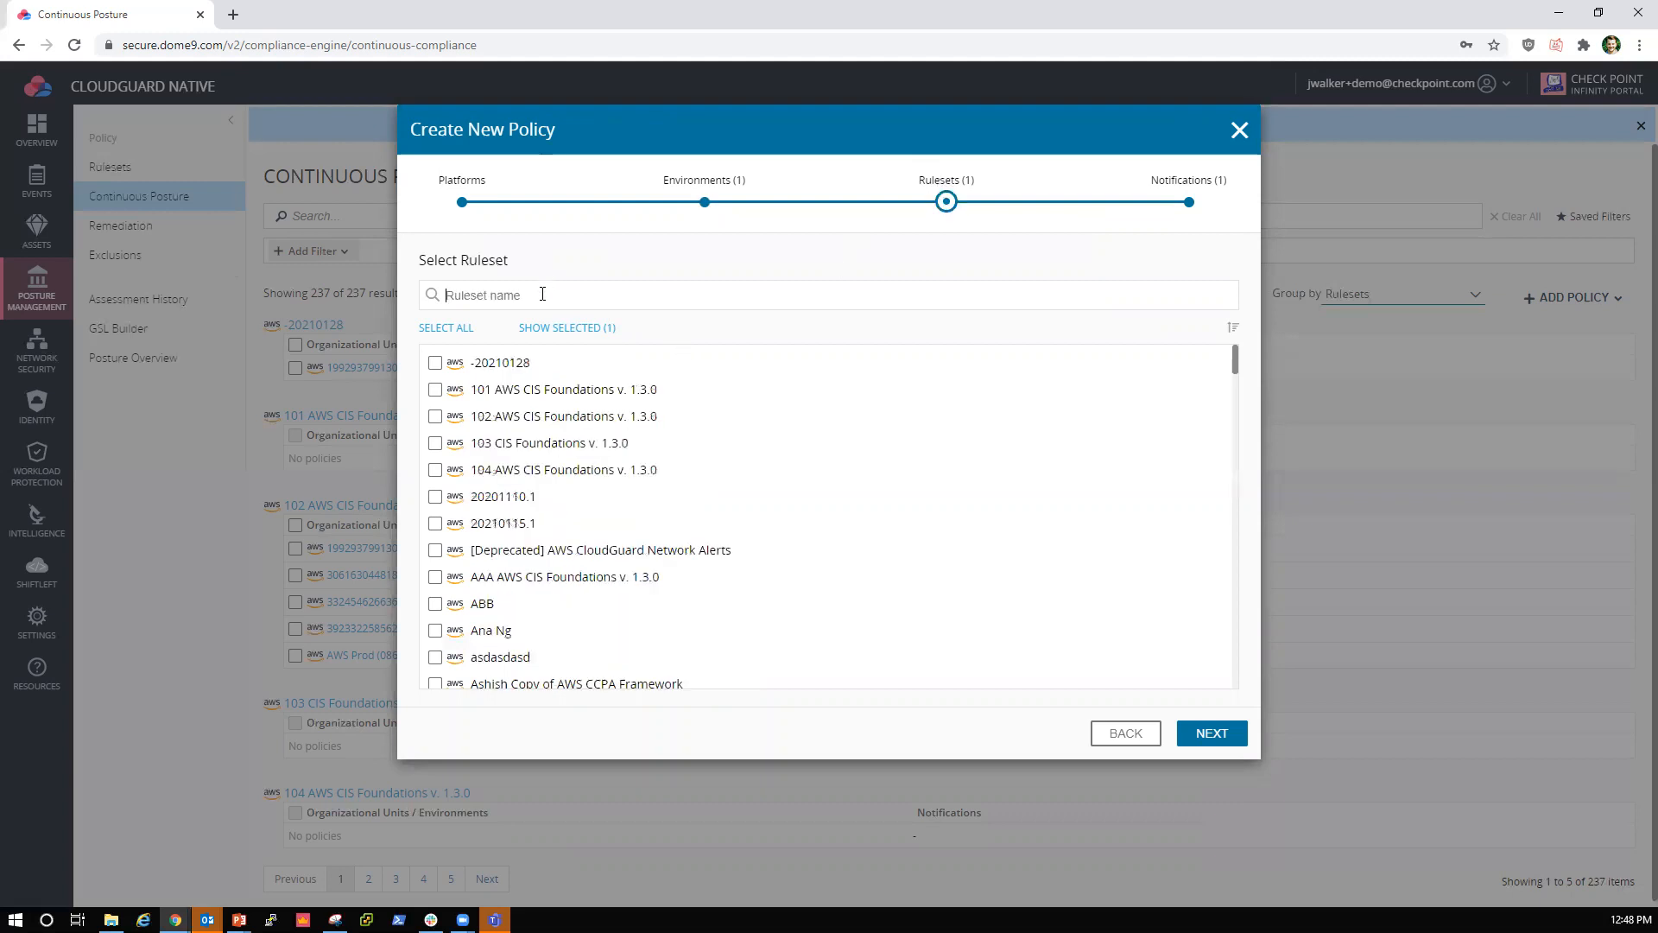
text(cloudgu)
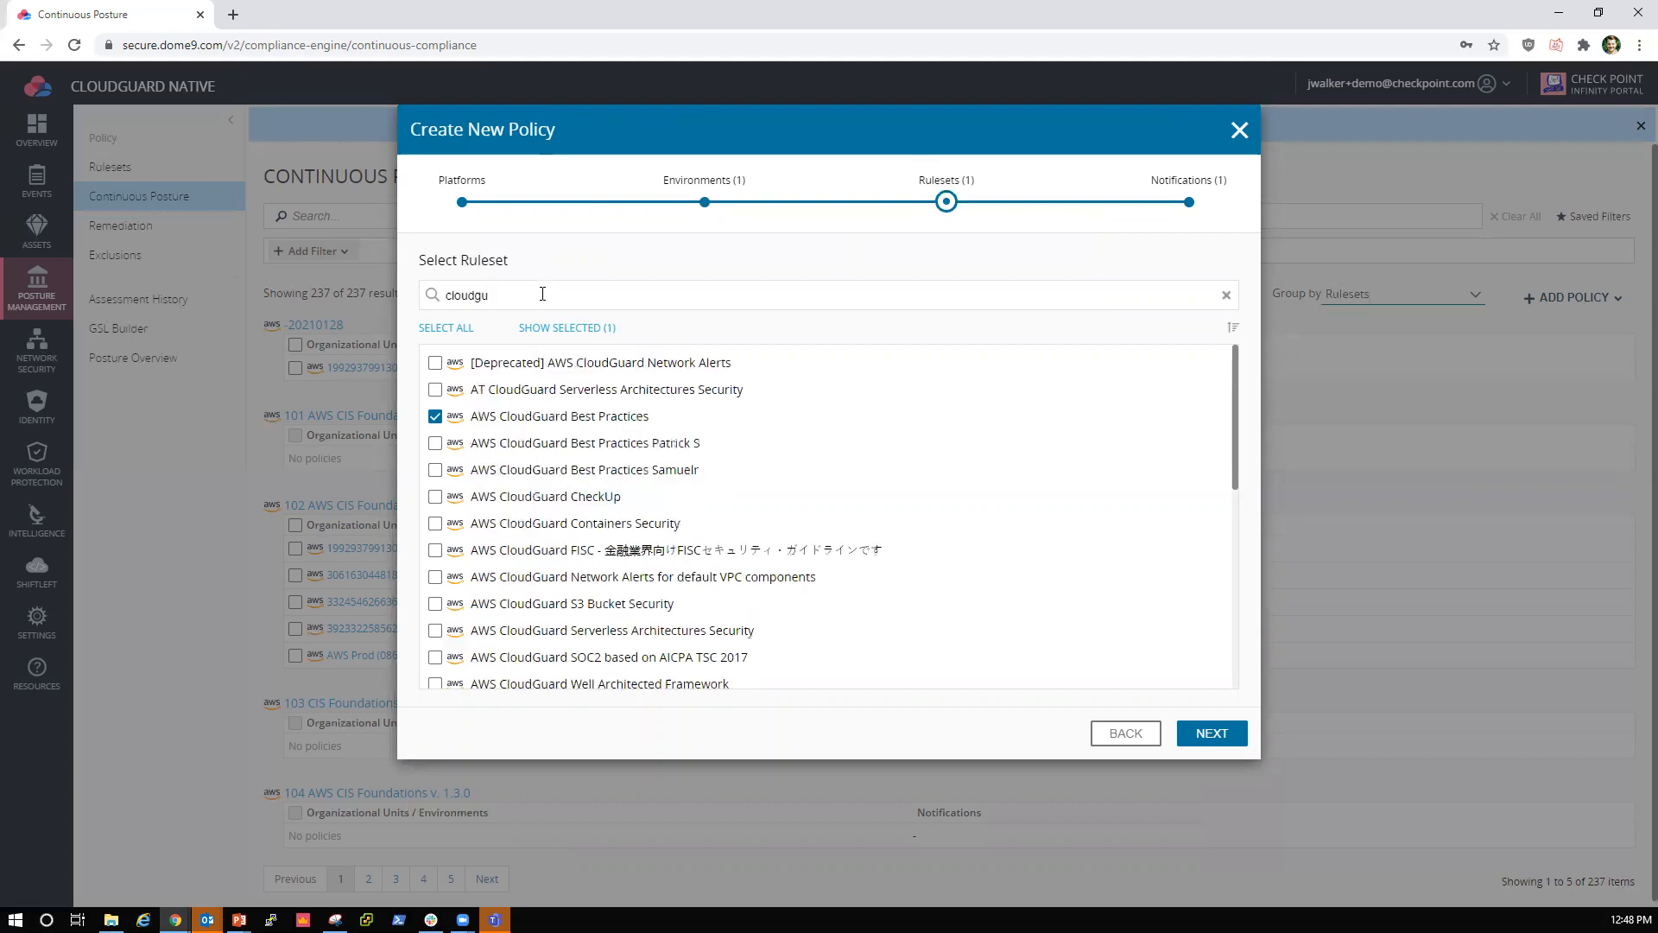
click(1177, 190)
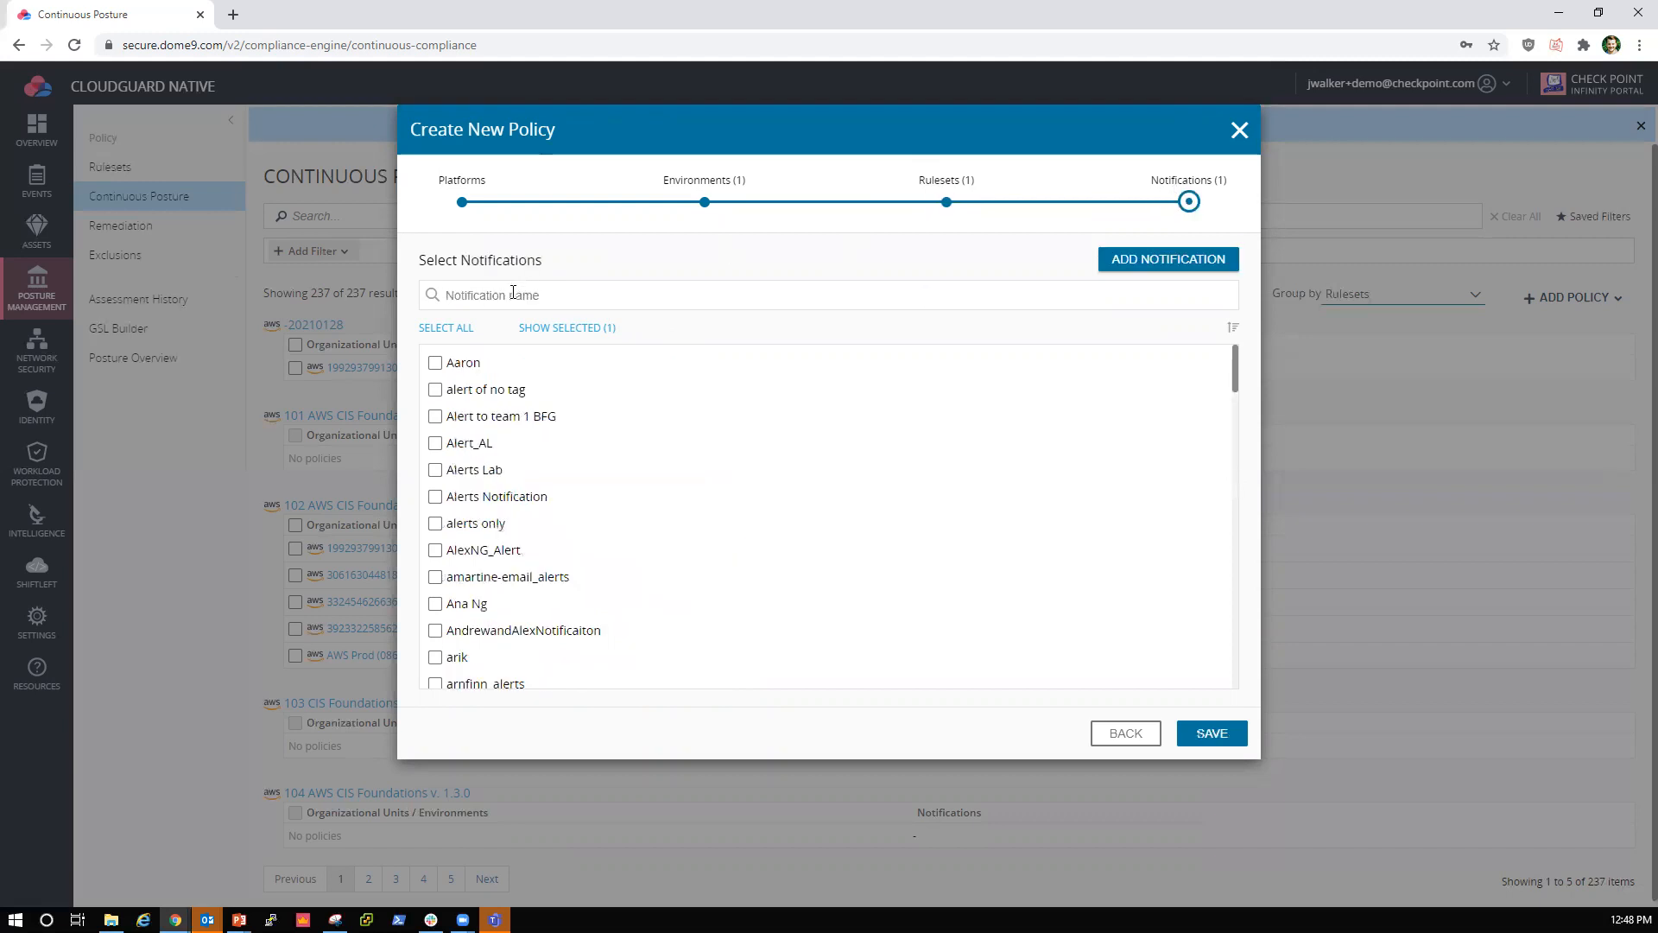
Step: Filter the notifications by "cloud" and save the policy with the new Cloudguard Best Practices Ruleset notification selected
text(cloud)
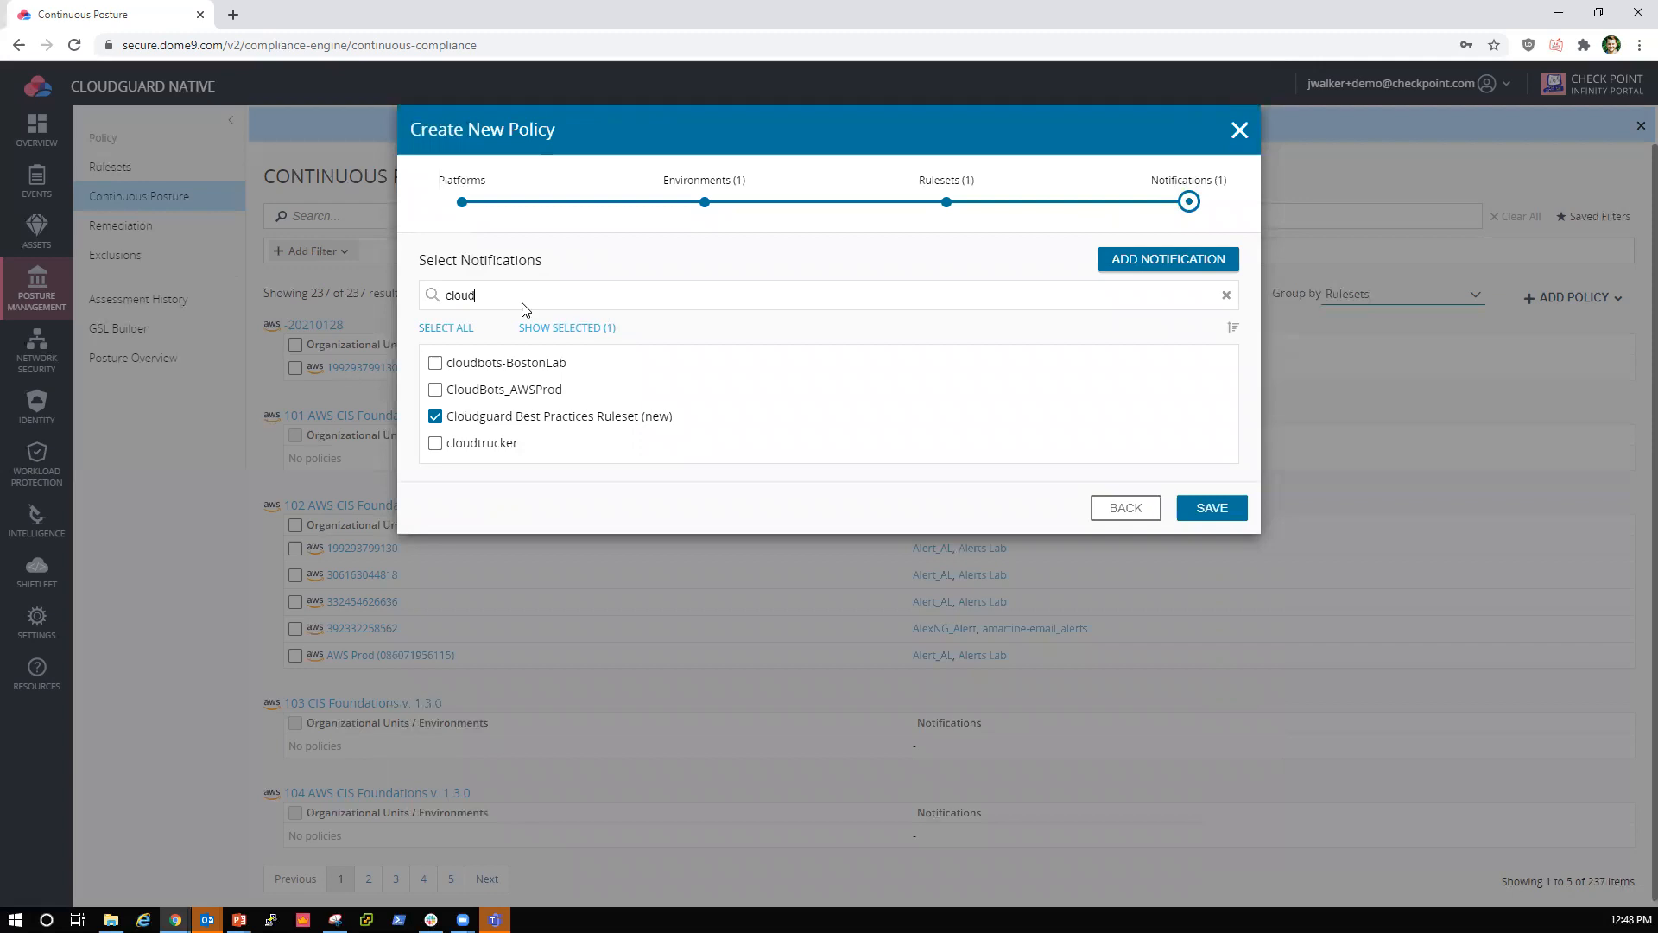
click(556, 425)
click(556, 426)
click(1226, 515)
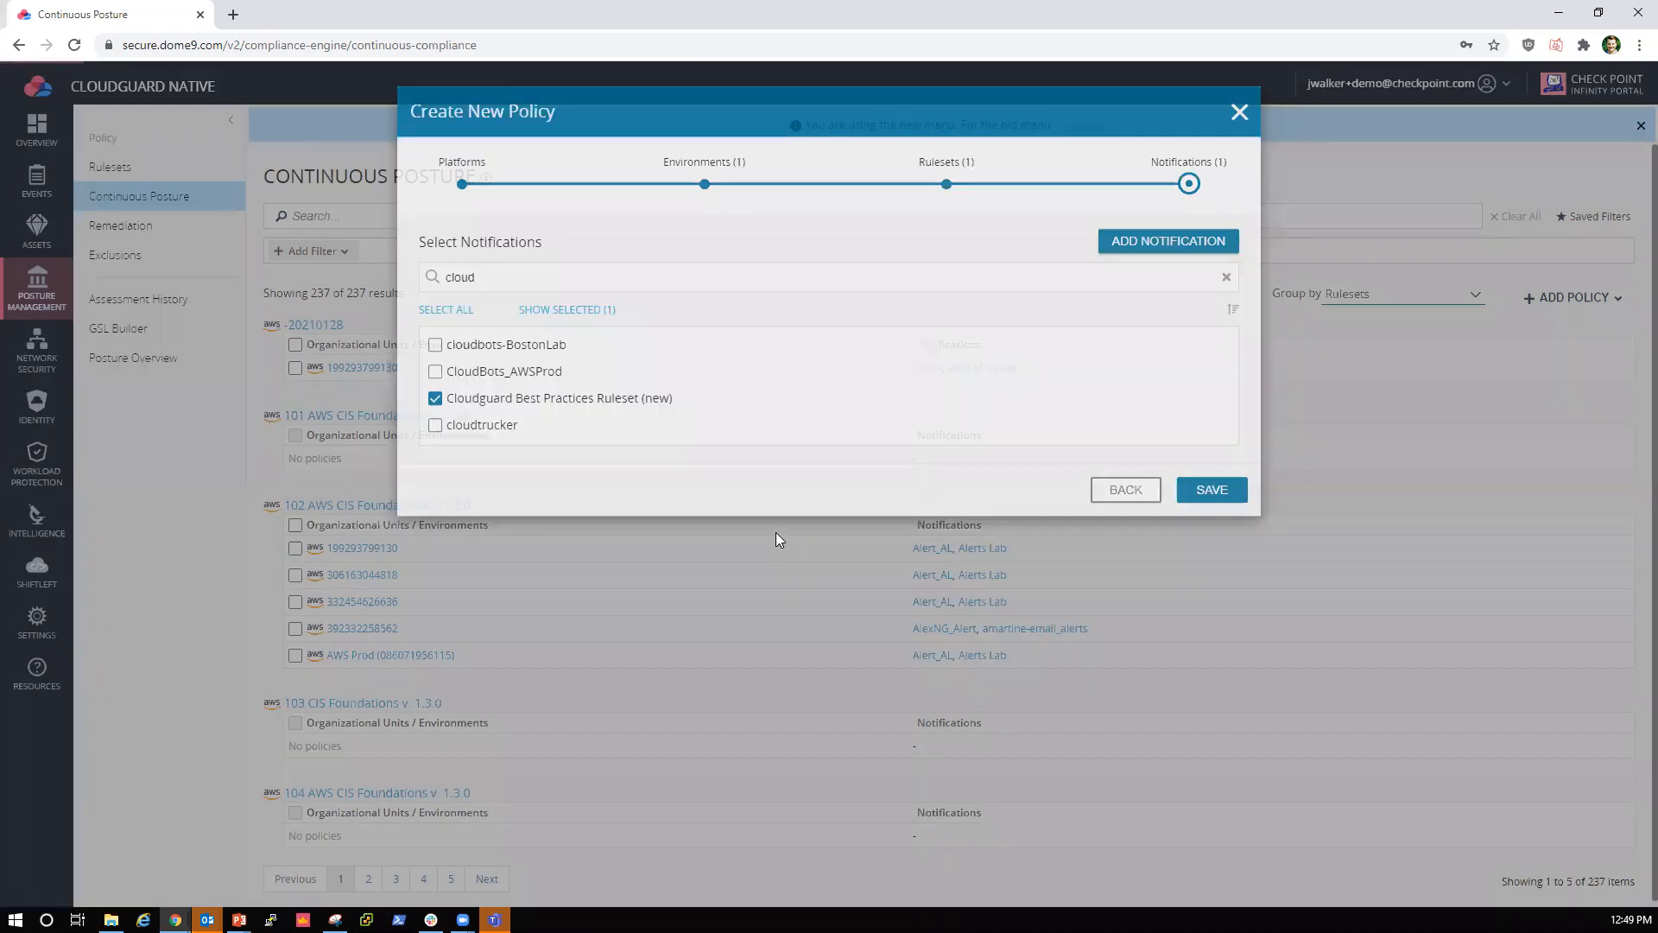
Step: Search the continuous posture policies for "cloudguard best" to check the AWS Prod entry, and clear the search
click(1465, 326)
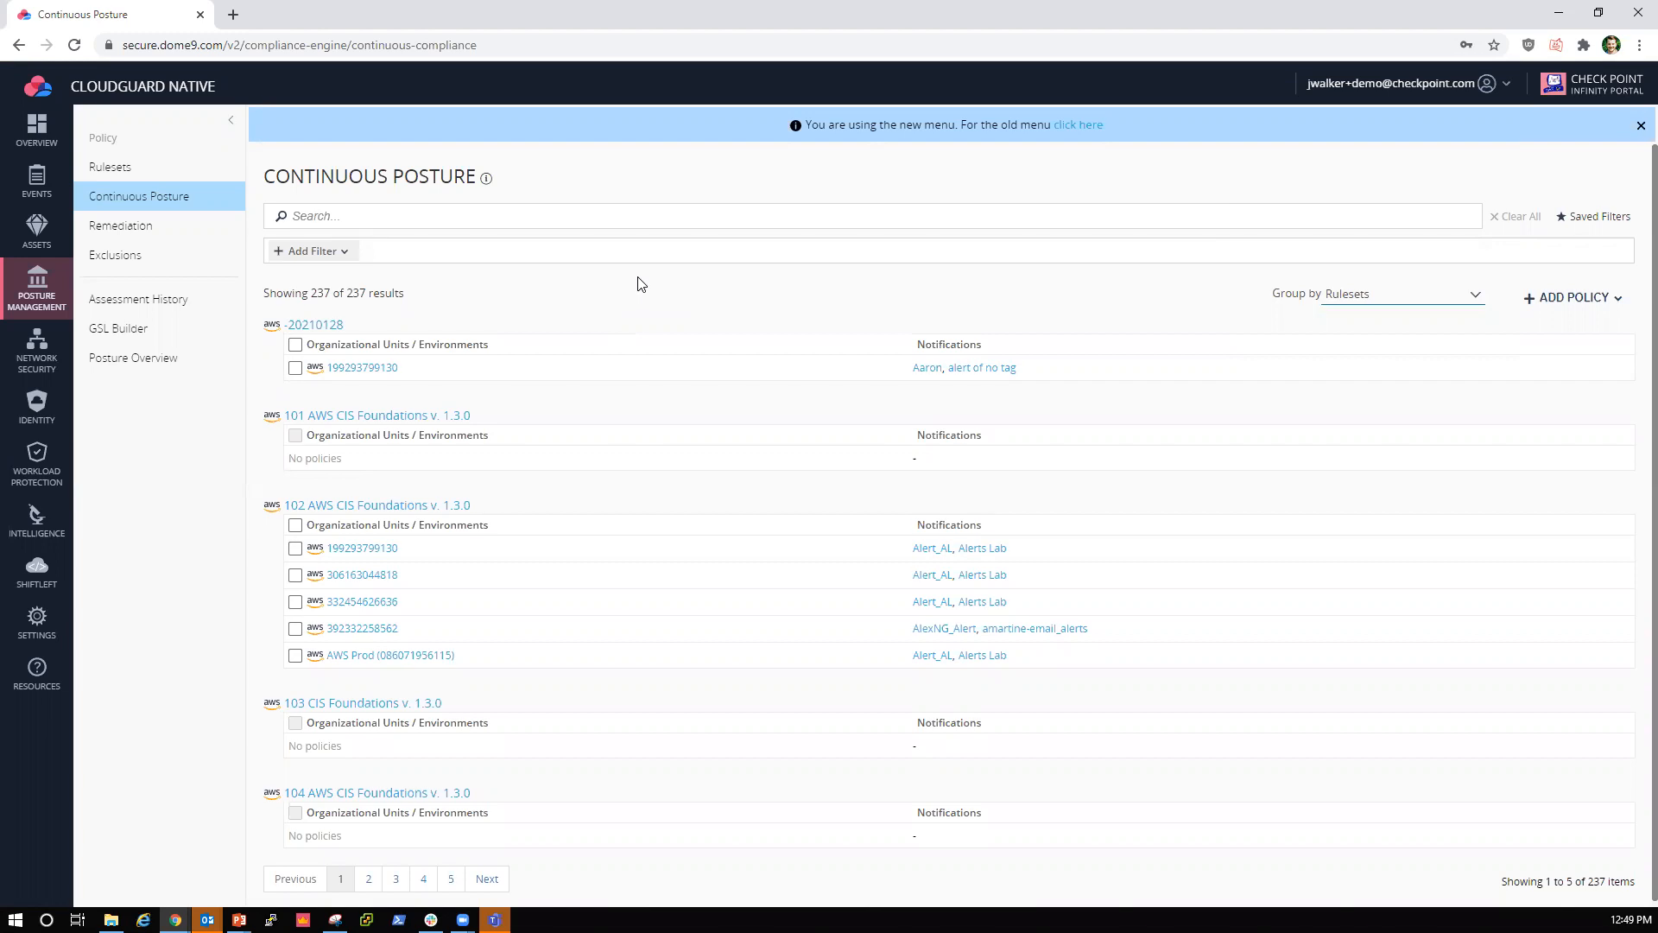
click(394, 223)
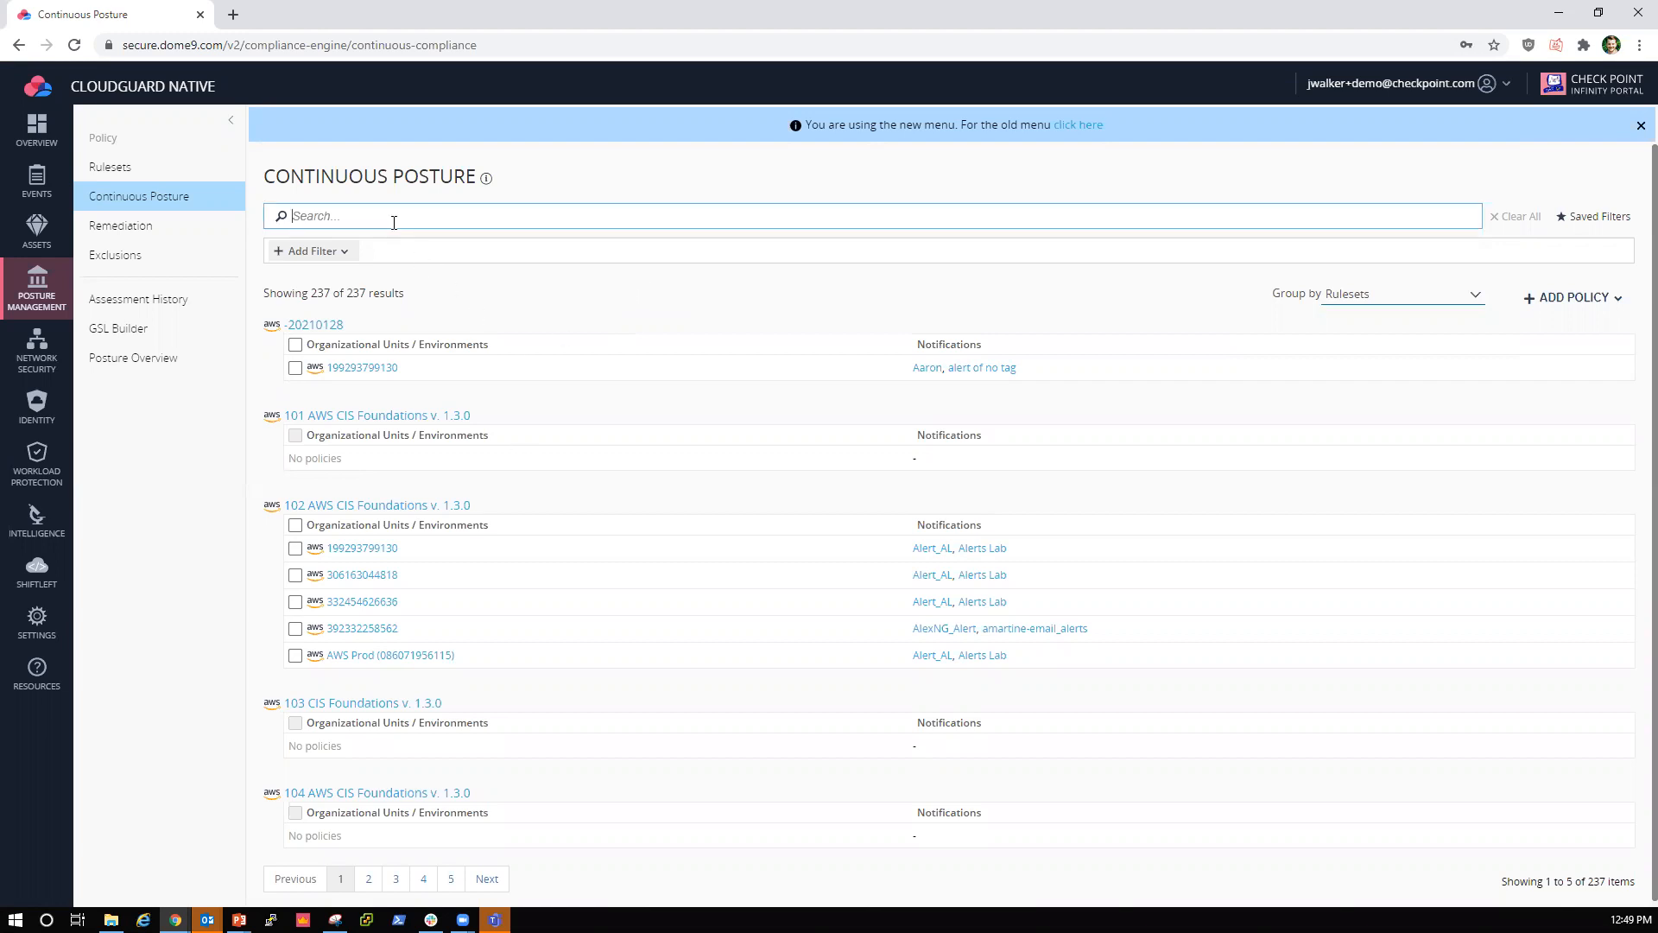
text(cloudguard best)
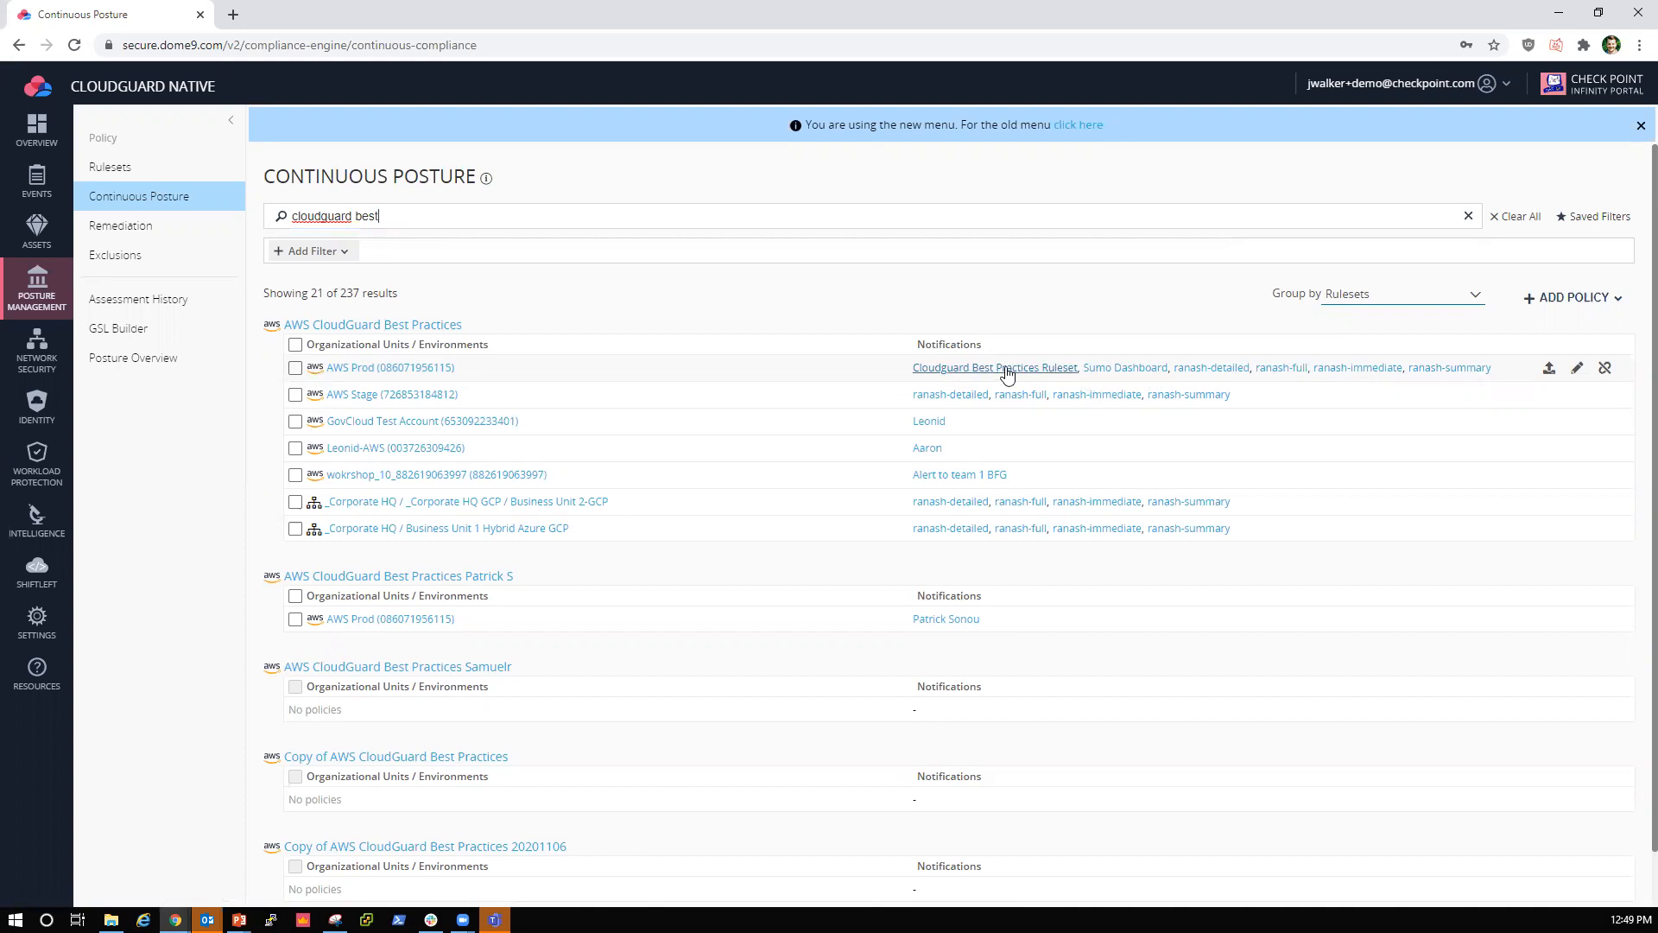
drag(384, 216, 221, 197)
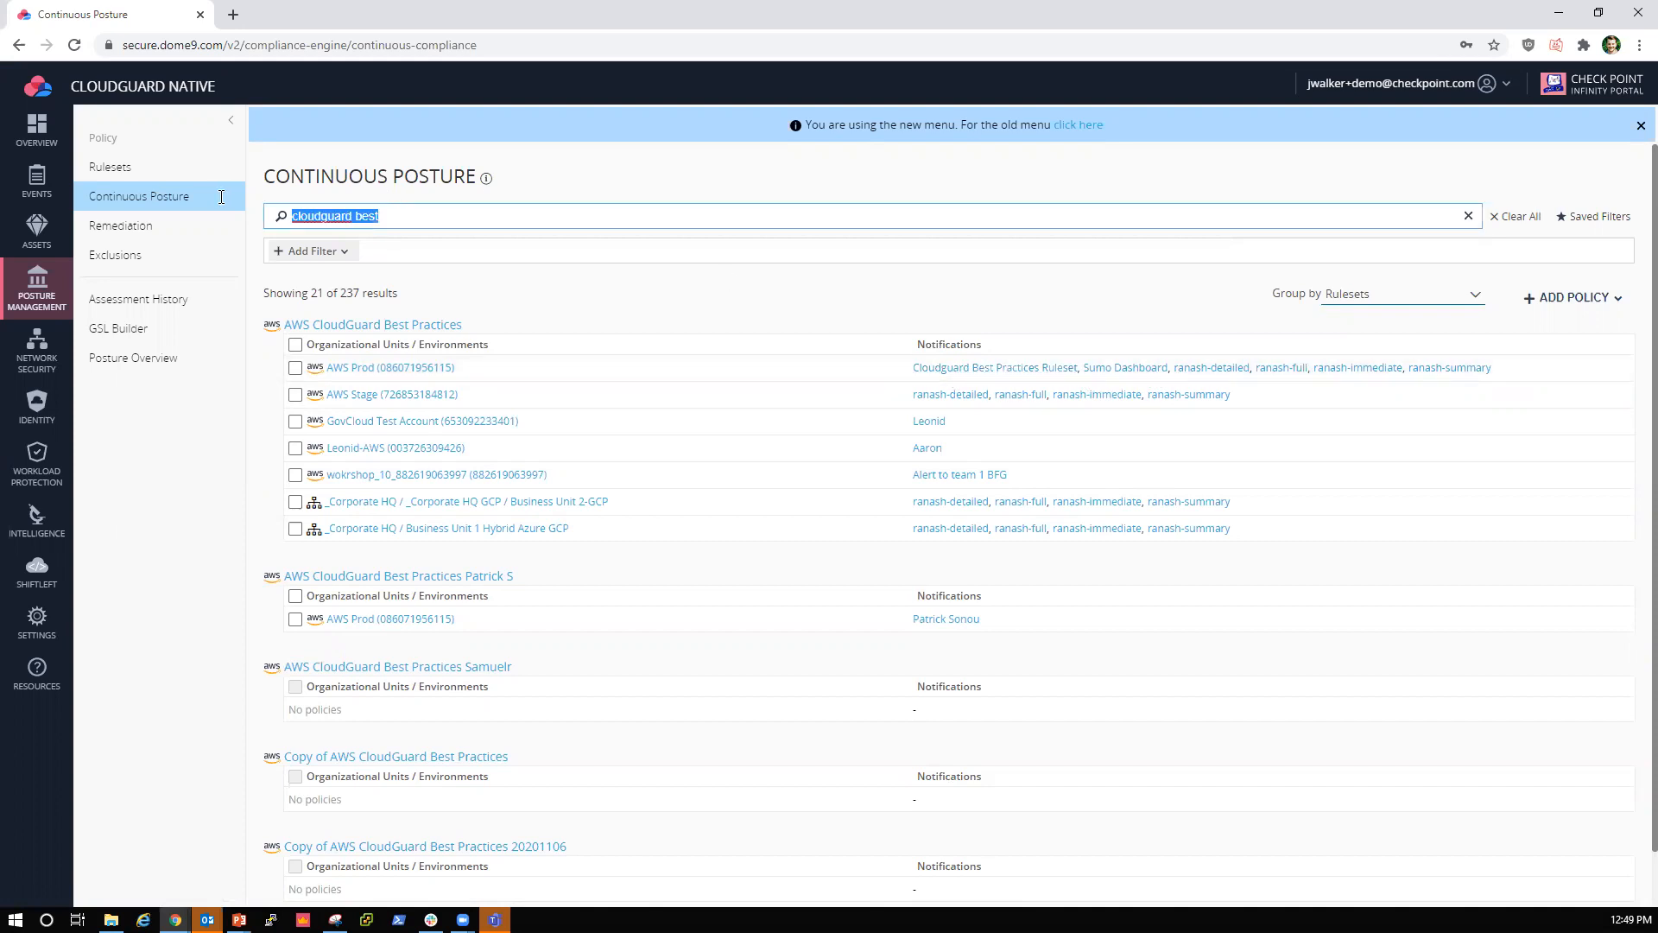
click(221, 202)
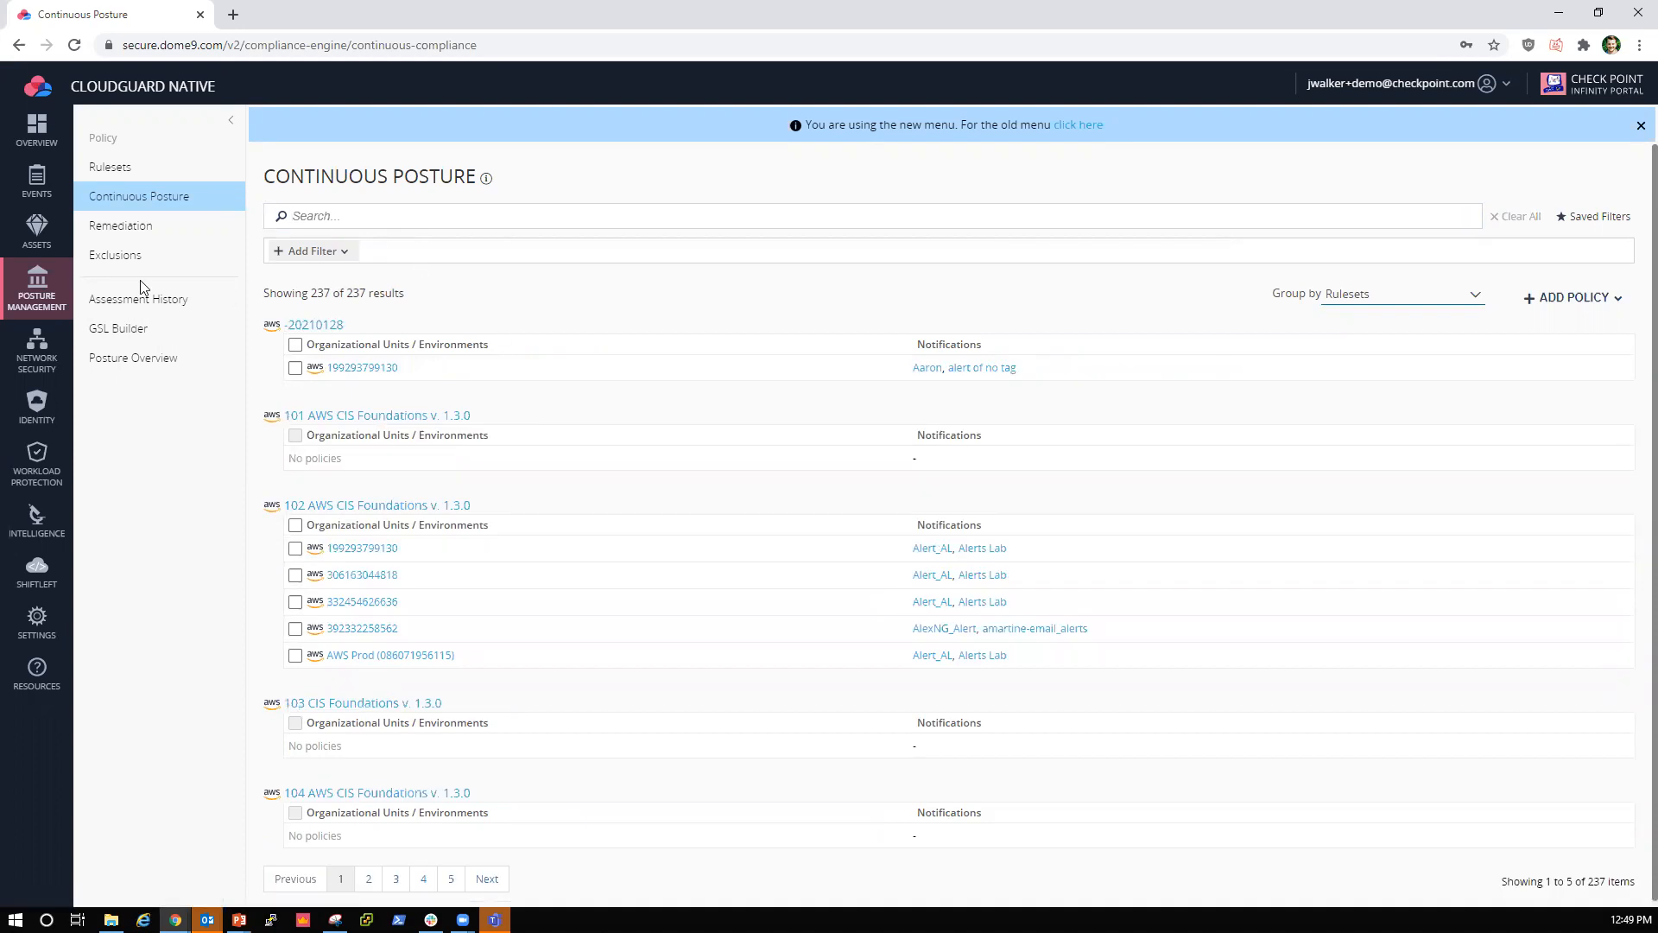
click(50, 302)
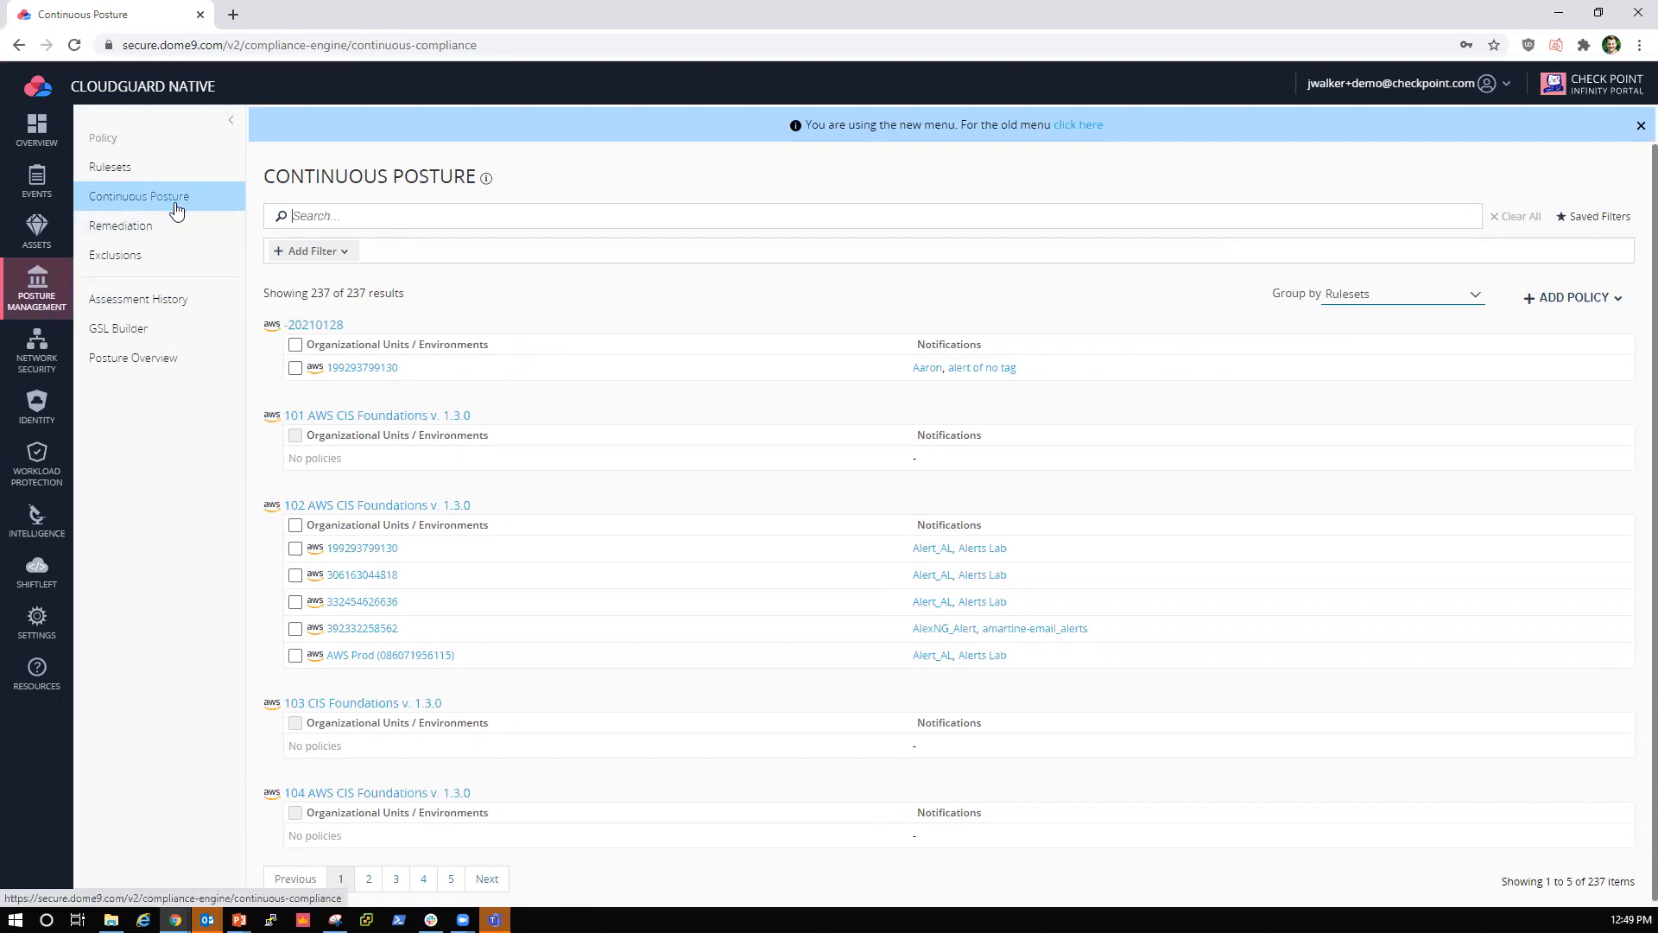
Step: Start a new environment policy for Microsoft Azure and select the Azure prod environment
click(1589, 298)
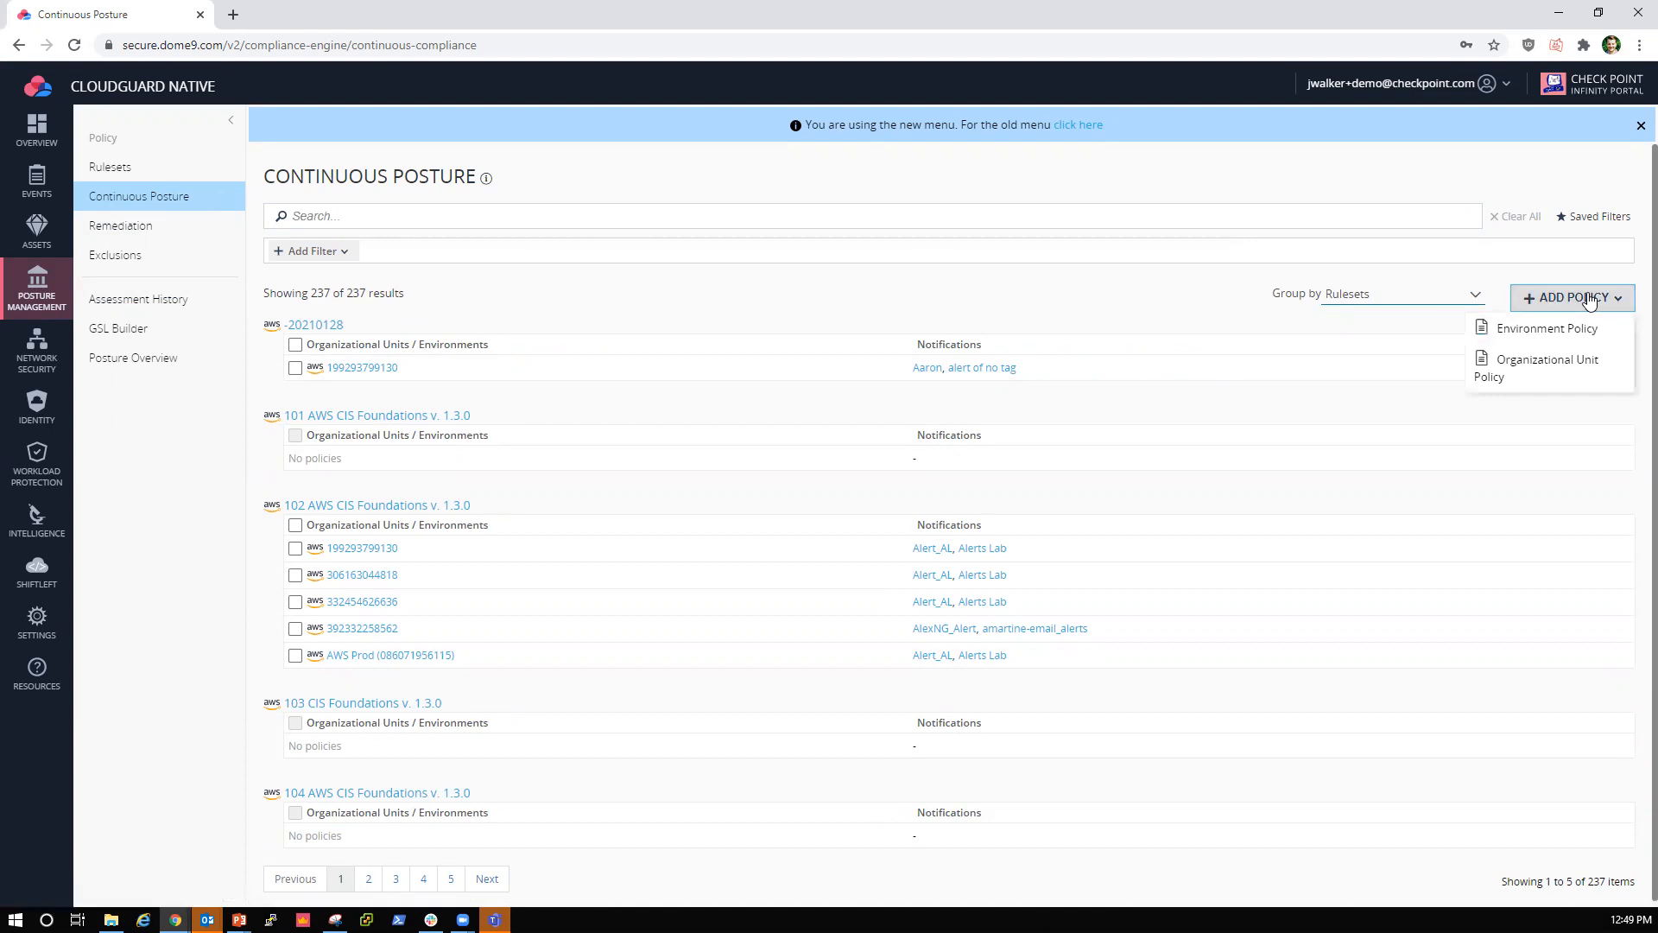
click(1553, 331)
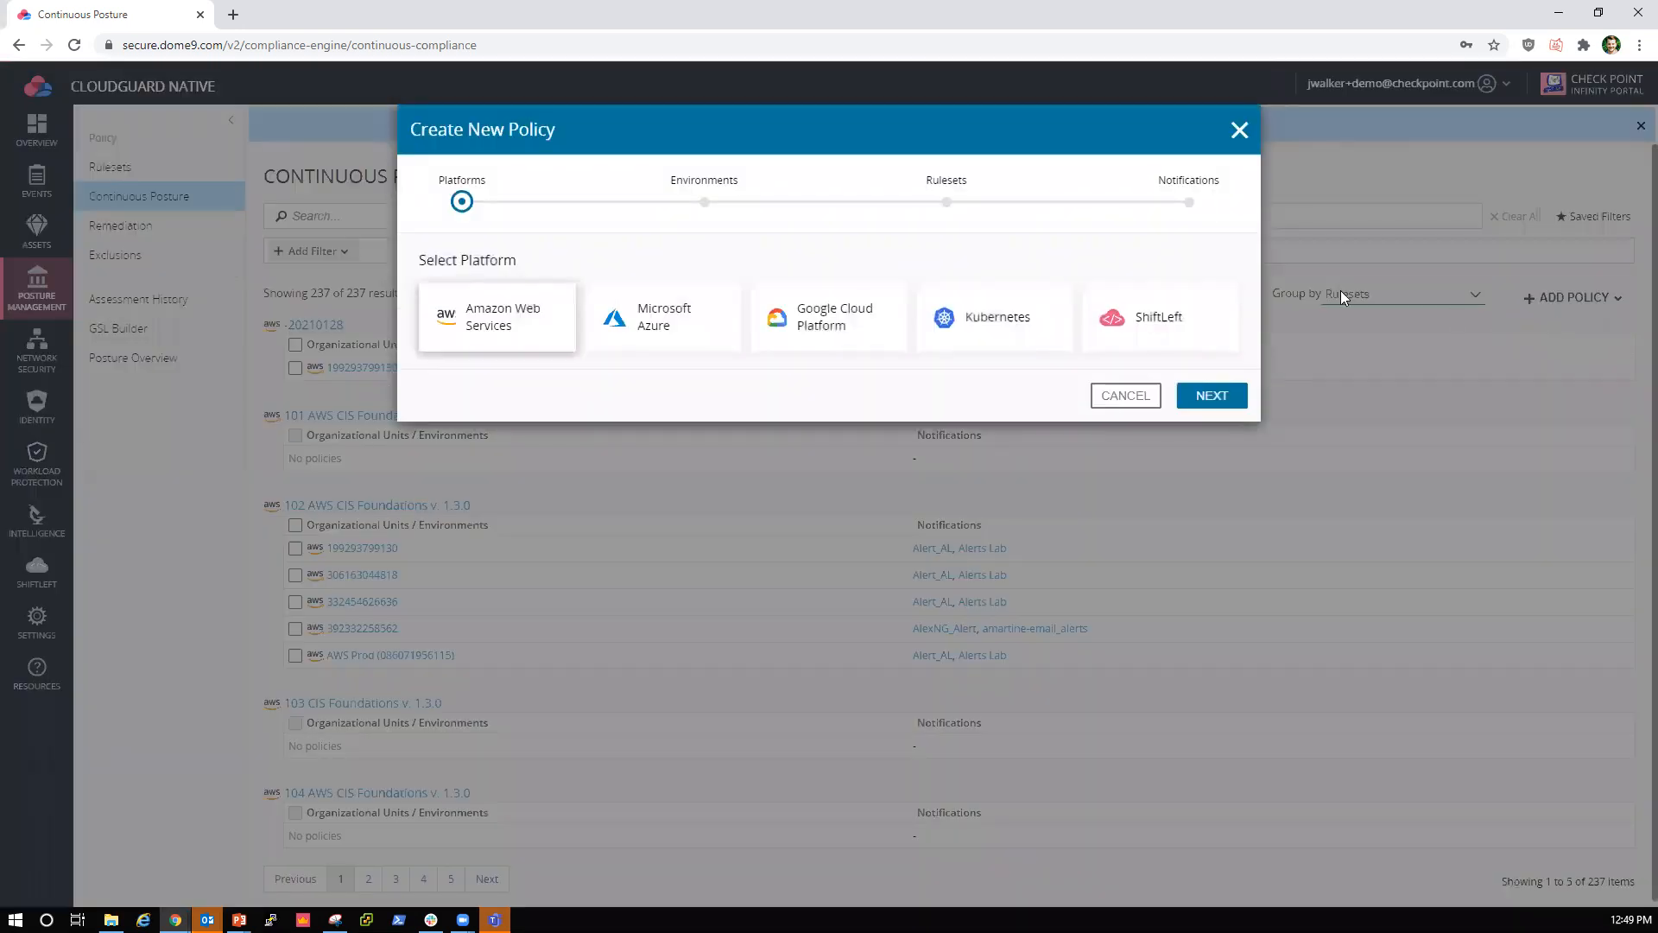
click(649, 333)
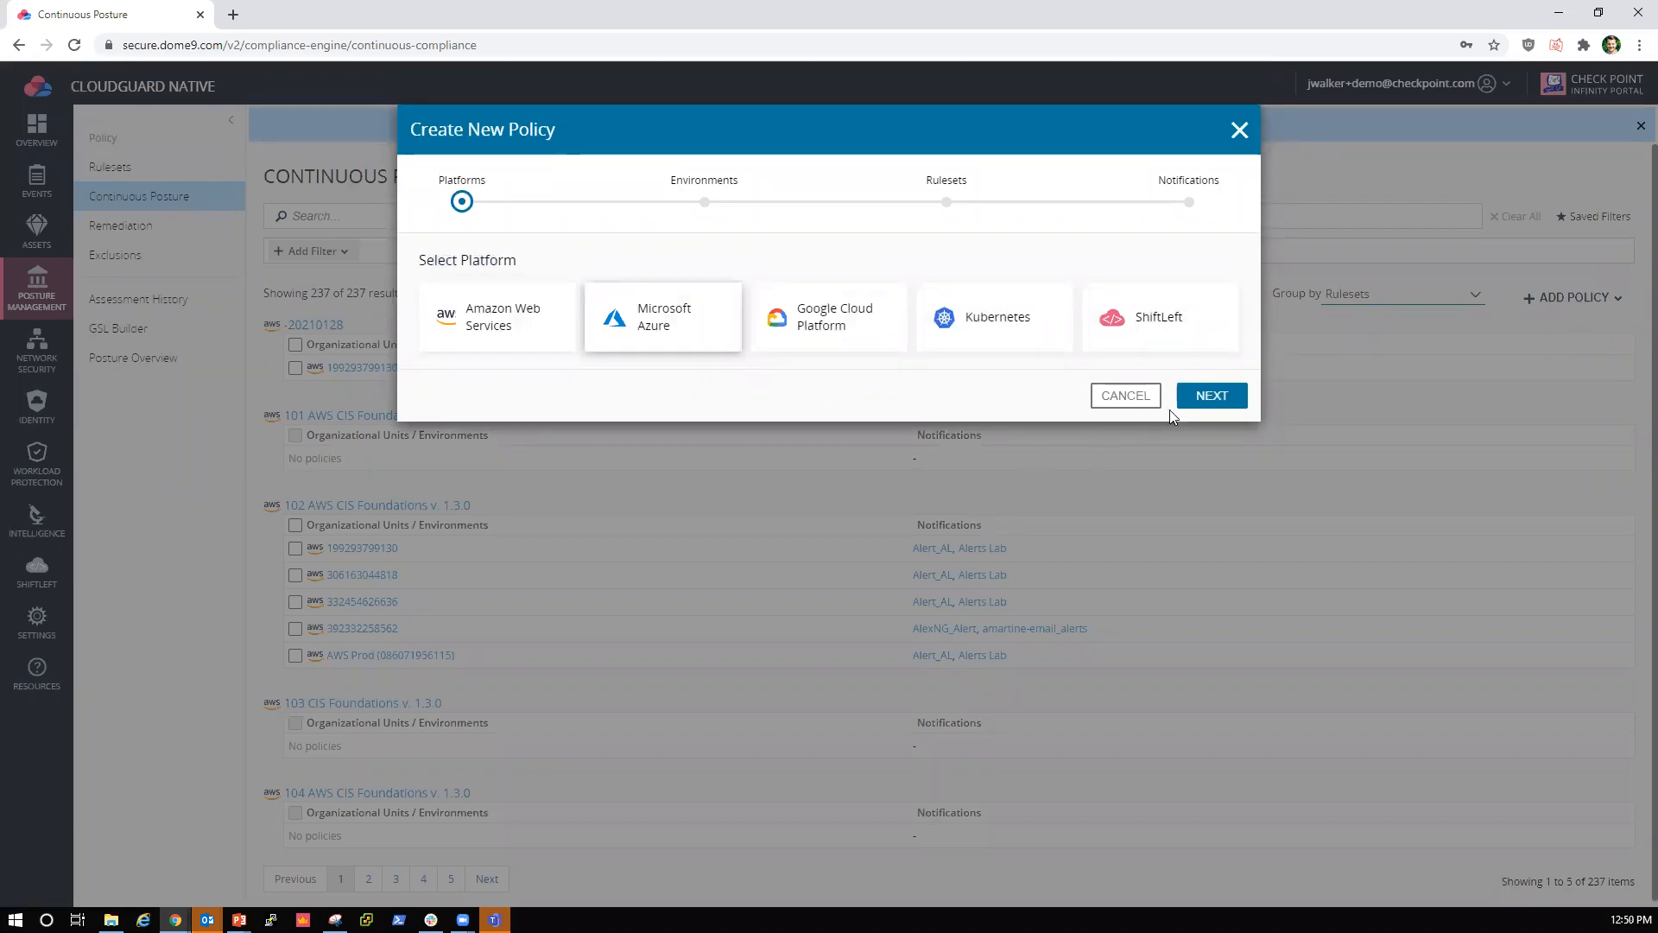
click(1214, 395)
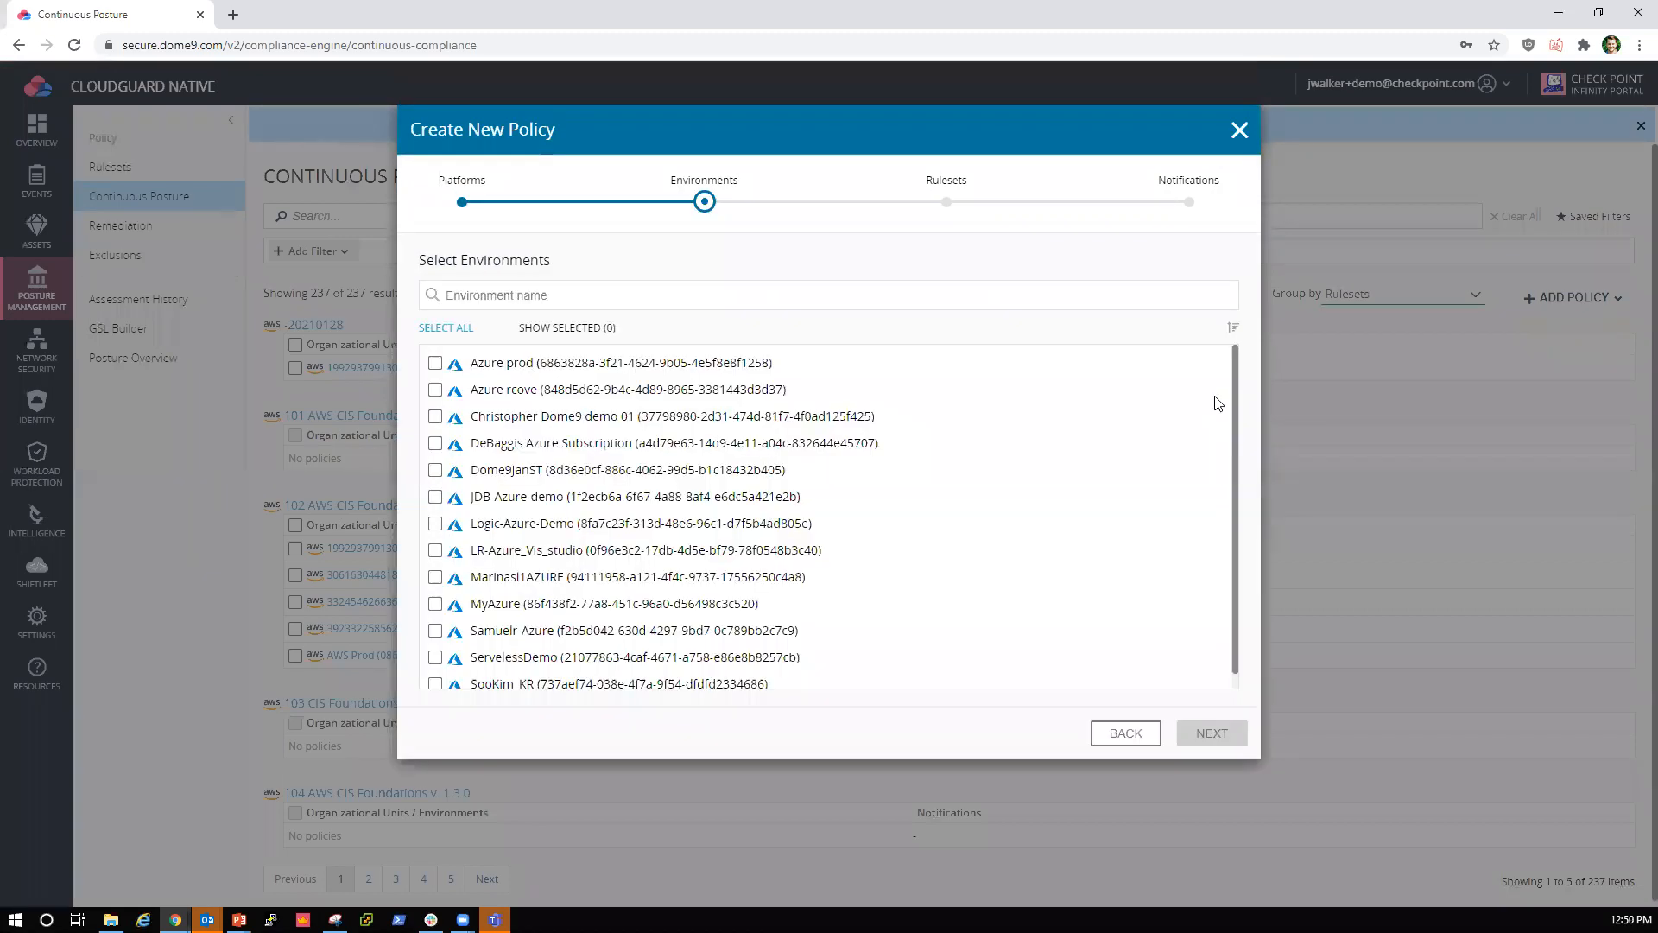
click(500, 363)
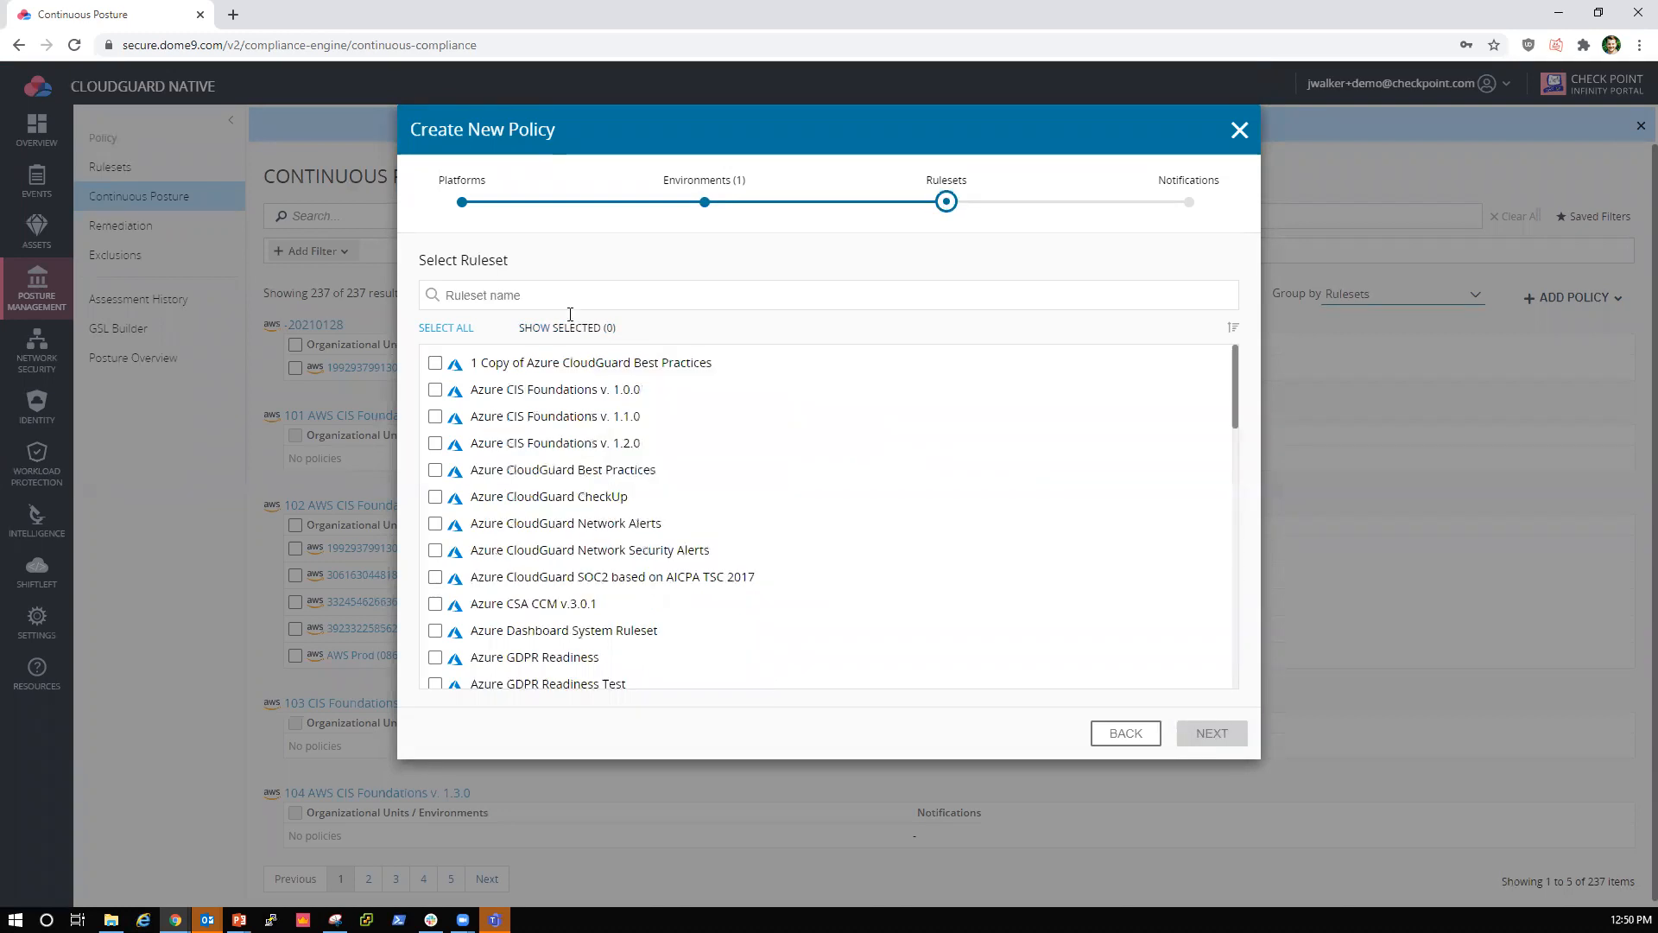
Step: Search the rulesets for "cloudguard best", select Azure CloudGuard Best Practices, and recheck the environment and ruleset selections
click(561, 302)
text(cloudg)
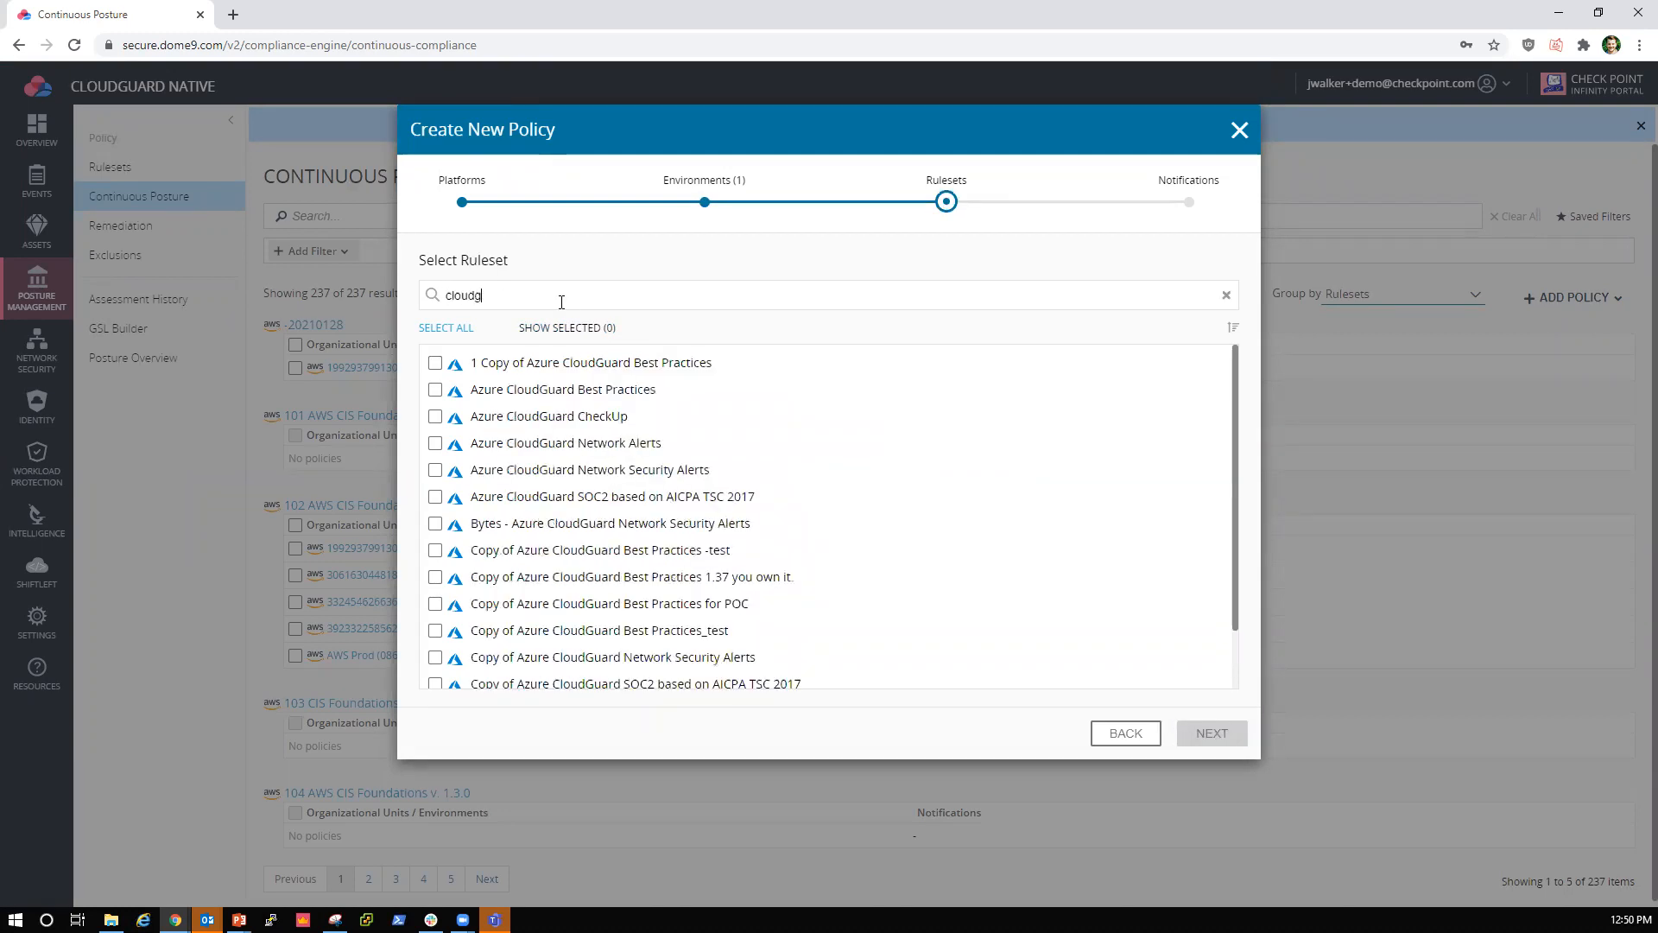
text(uard best)
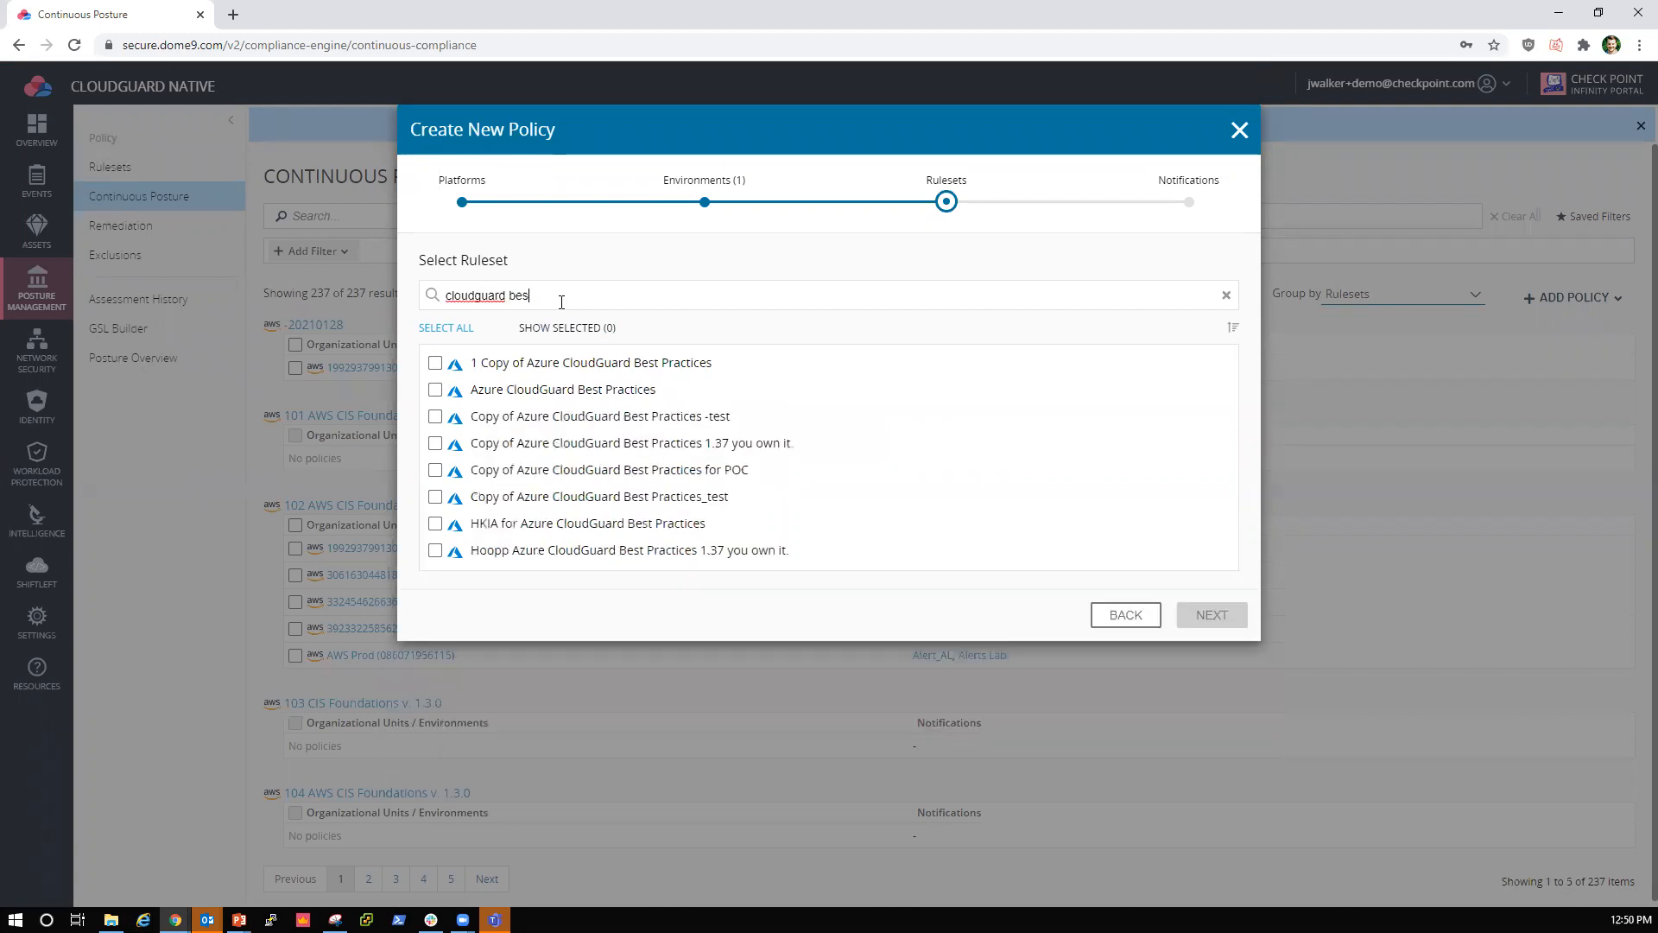
click(522, 390)
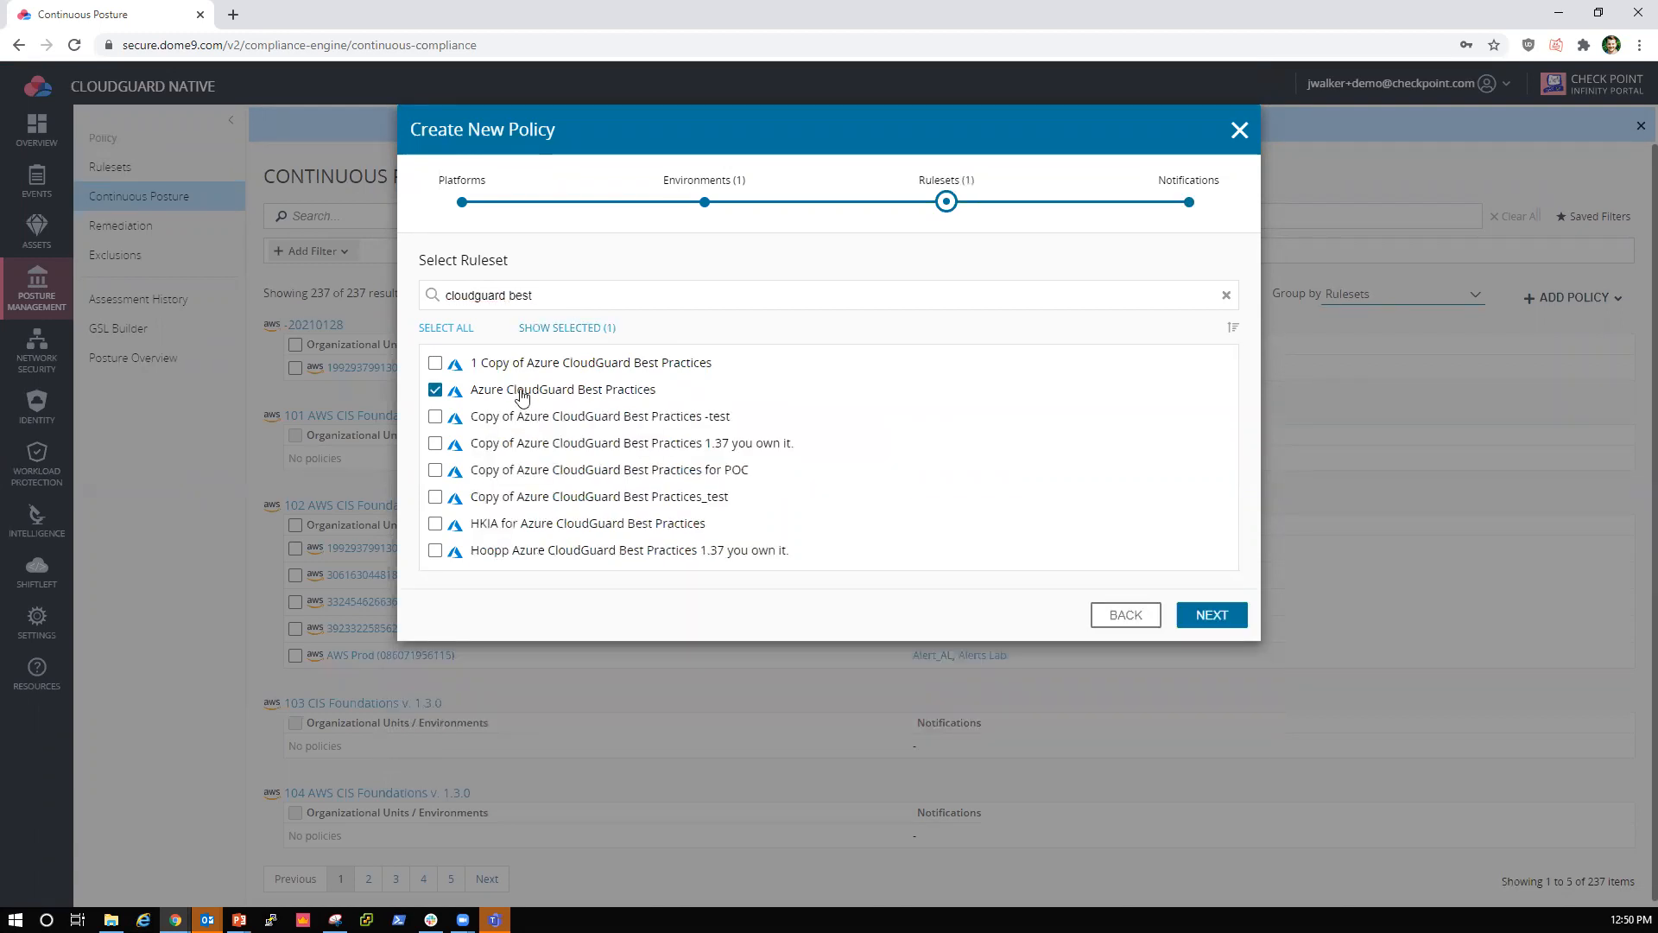
click(713, 198)
click(966, 186)
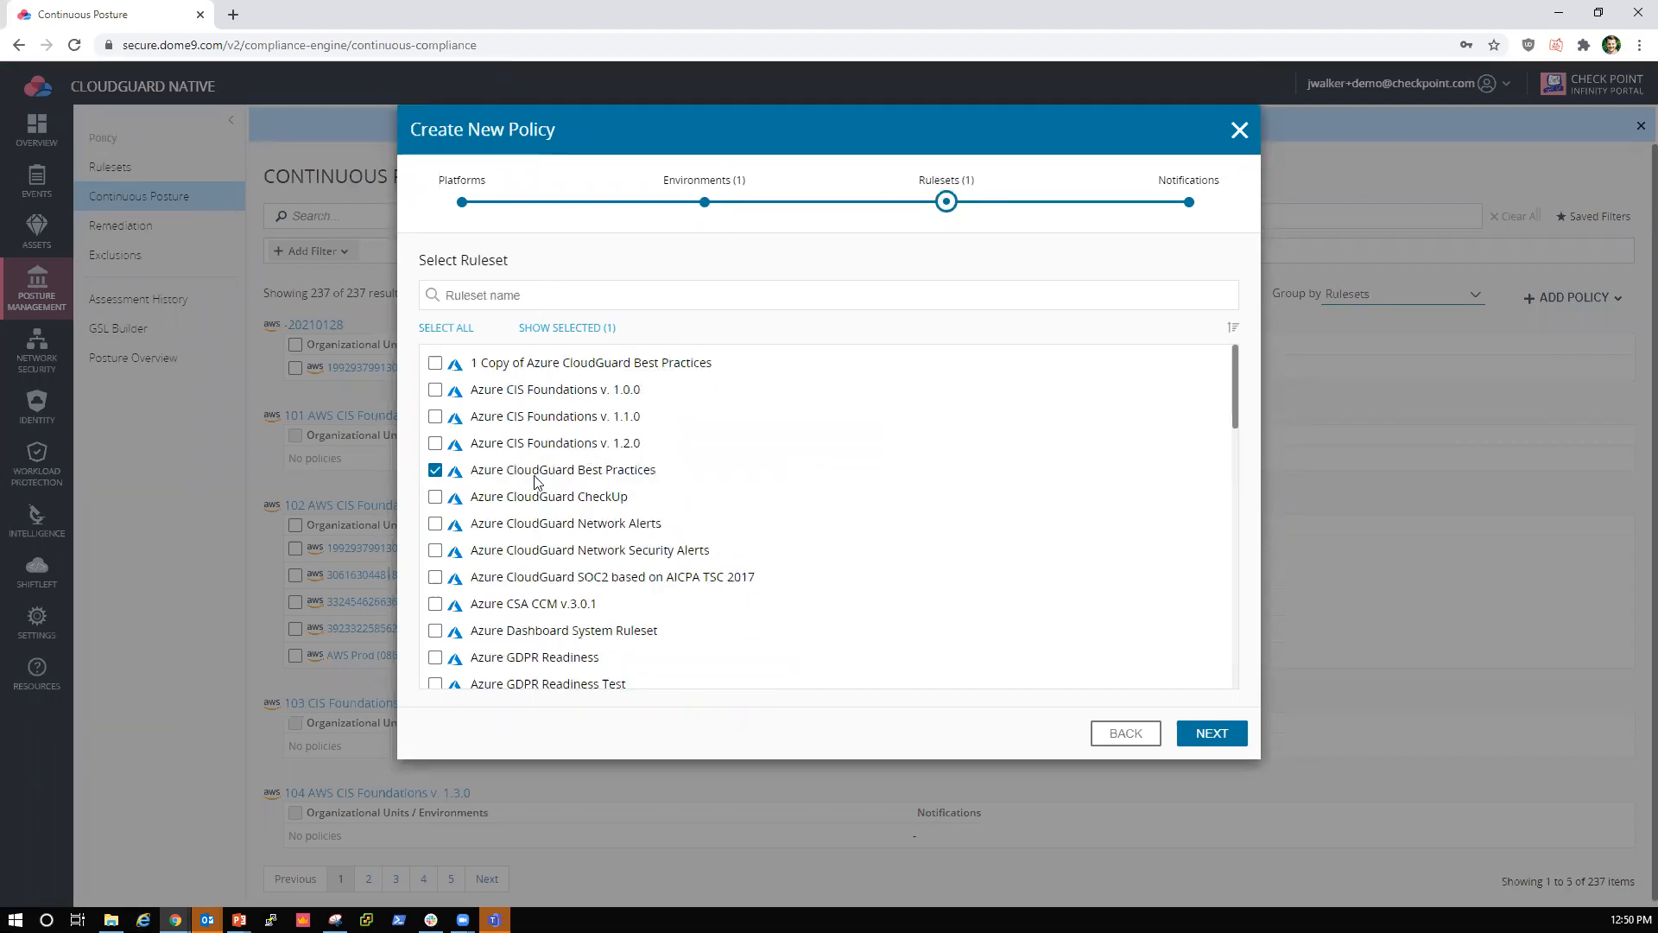
Step: Filter the notifications by "cloud", select Cloudguard Best Practices Ruleset, and save the Azure policy
click(1212, 734)
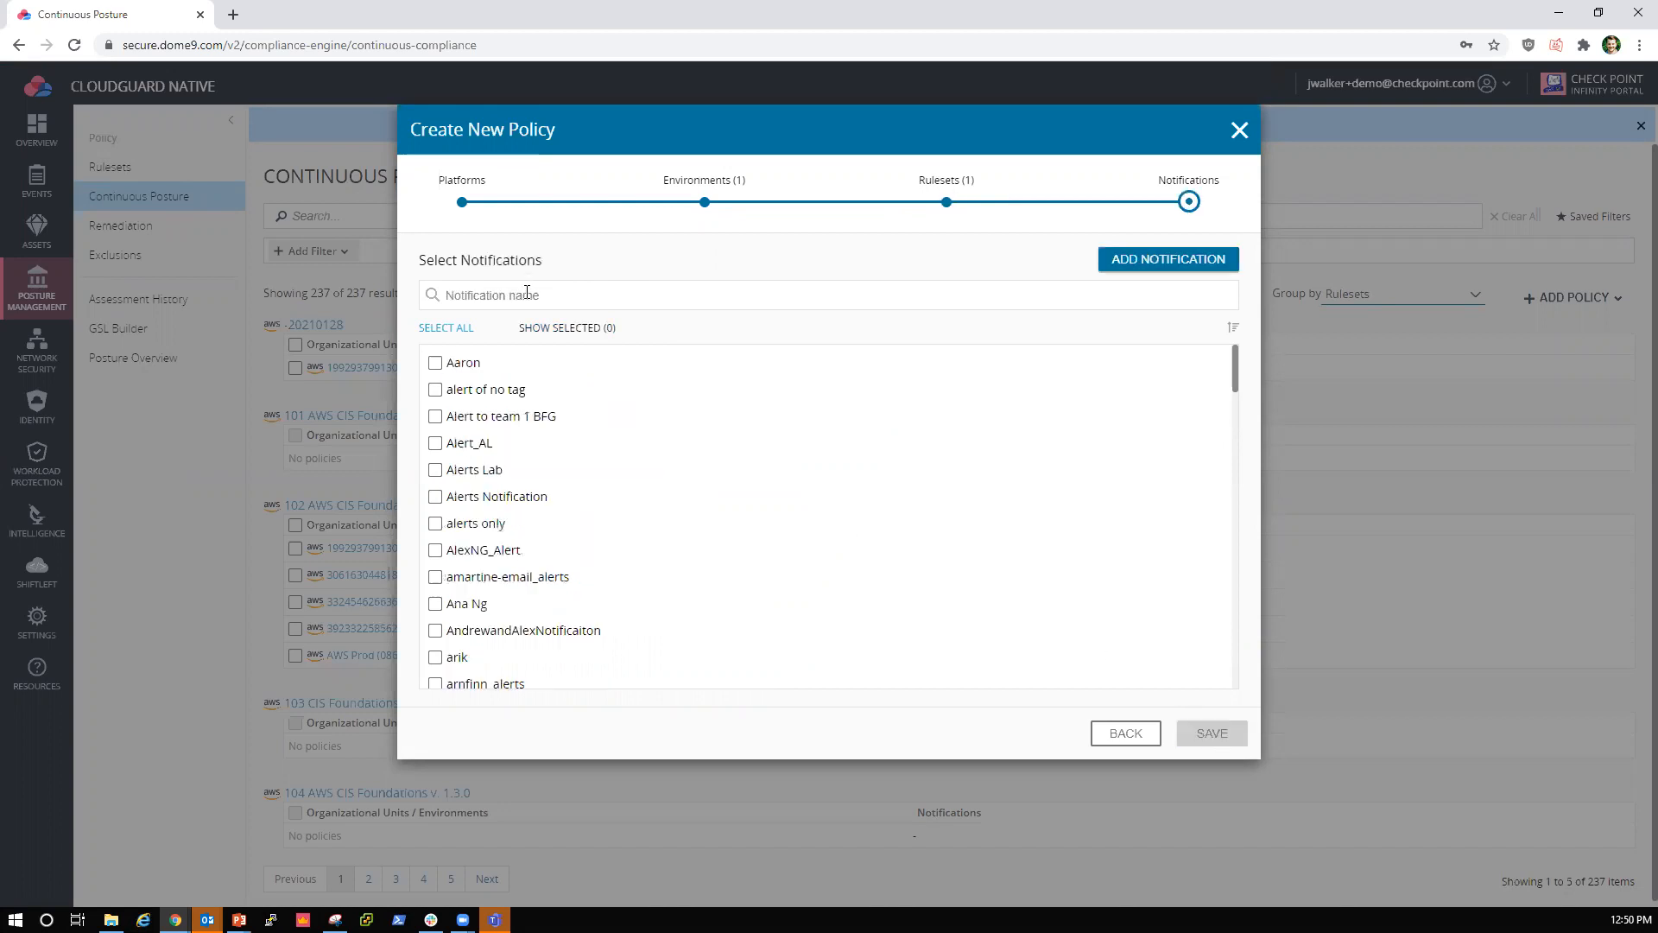
click(527, 294)
text(cloud)
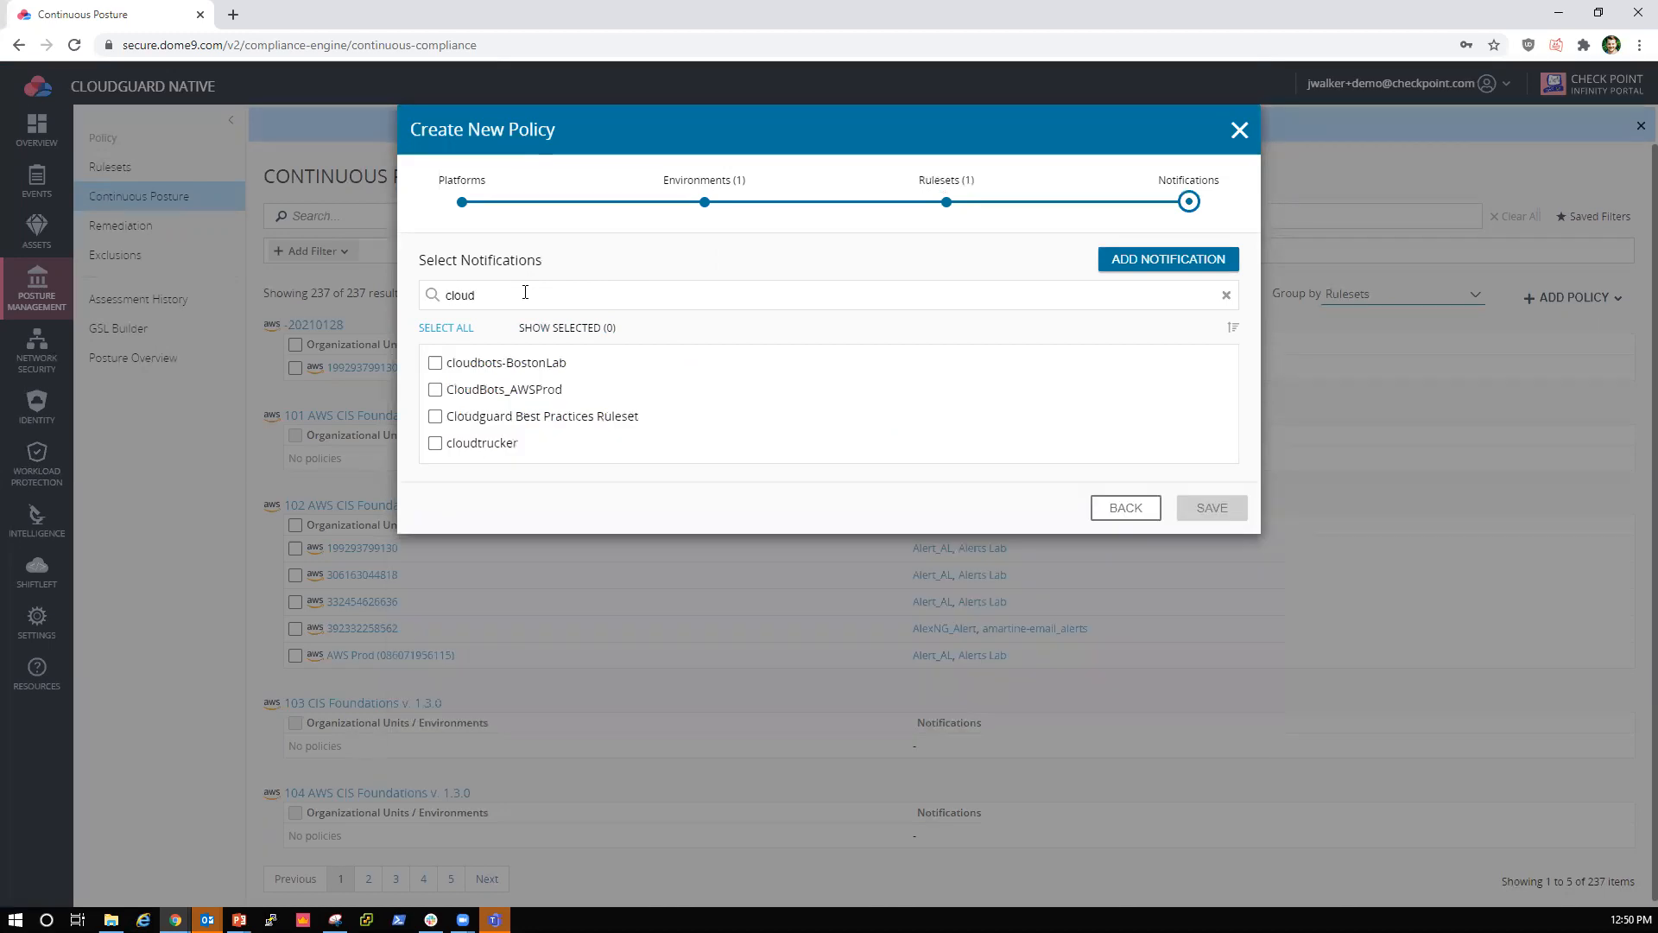
click(539, 429)
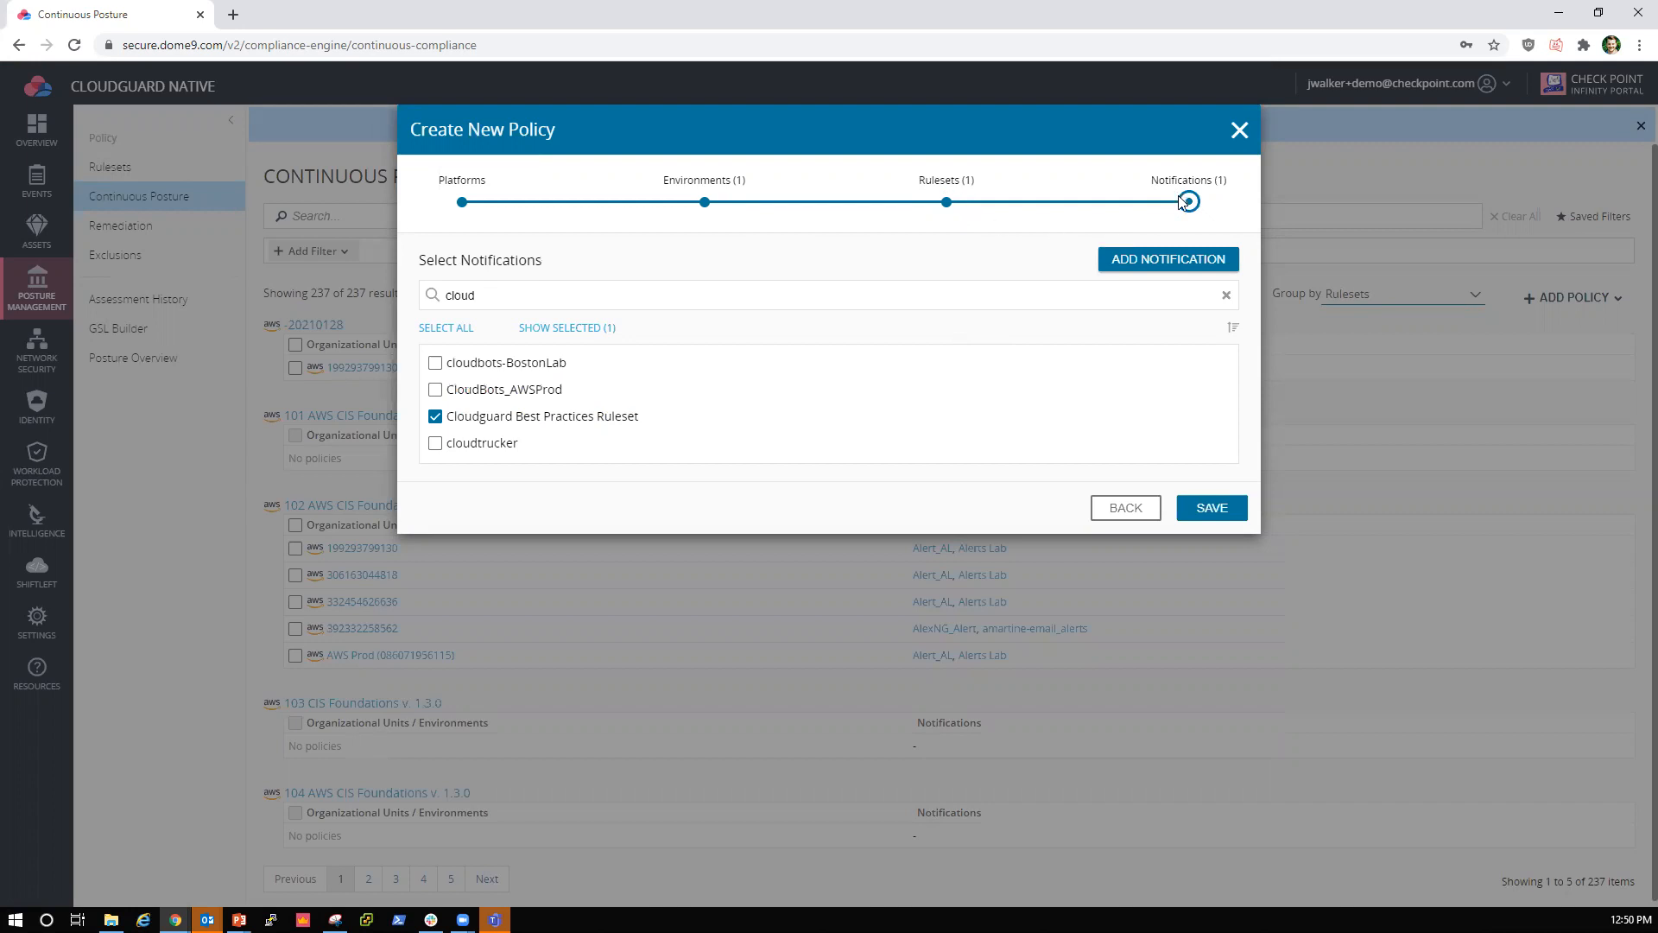
click(1235, 512)
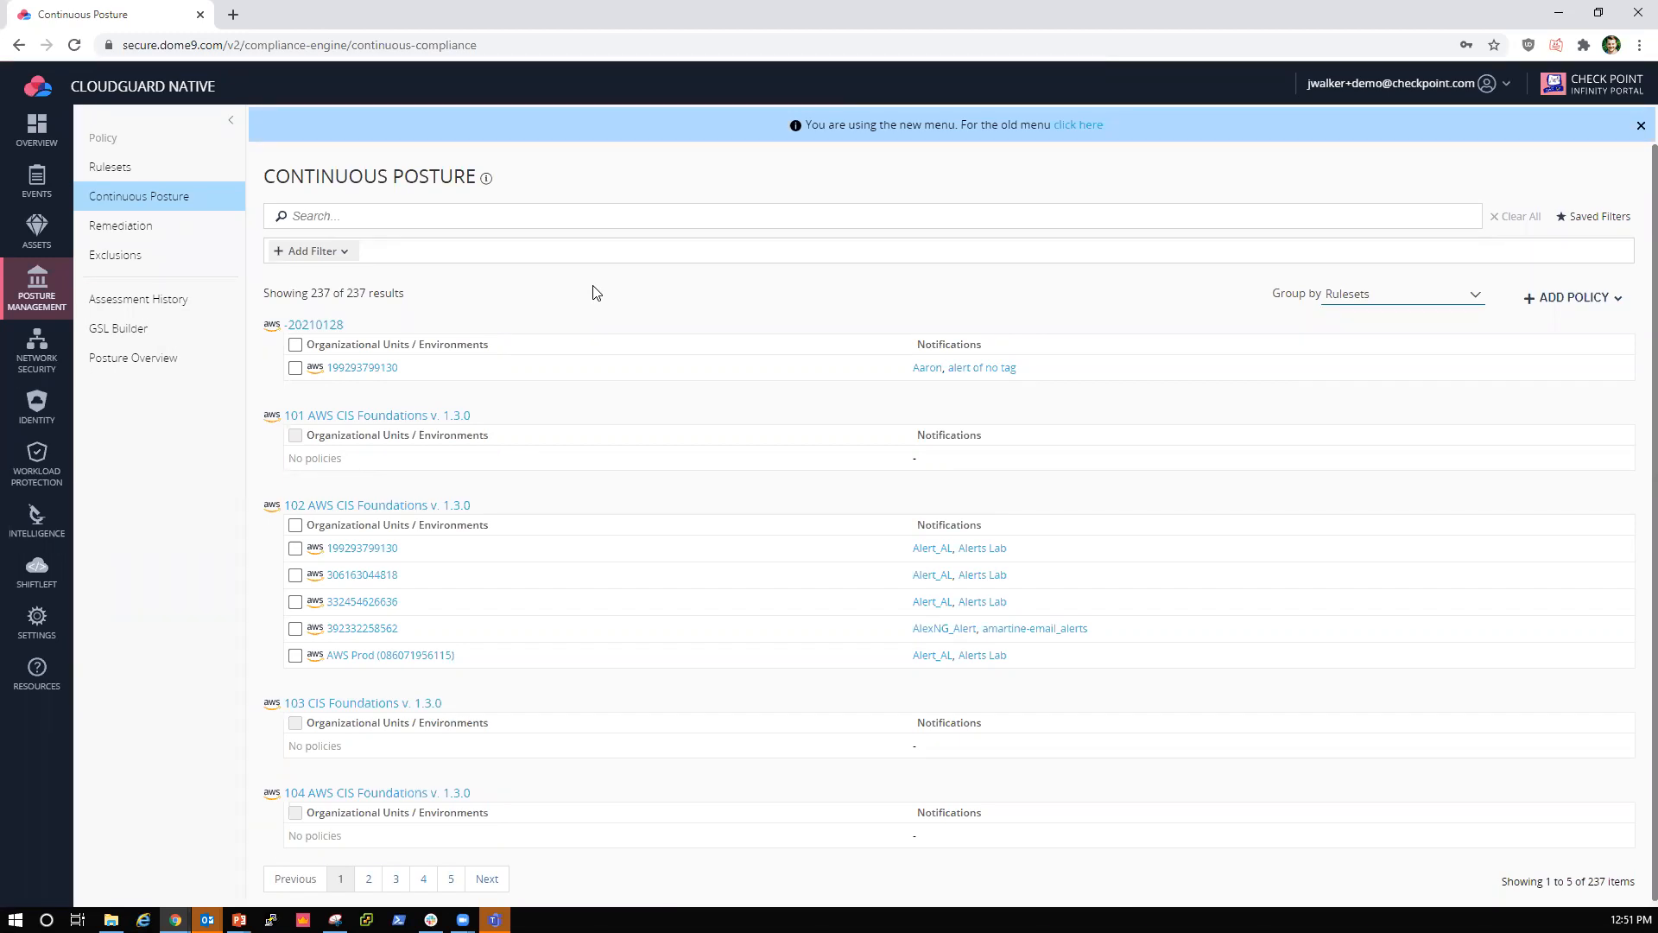
Step: Search the rulesets for "cloudguard" and open the AWS CloudGuard Best Practices ruleset
click(173, 172)
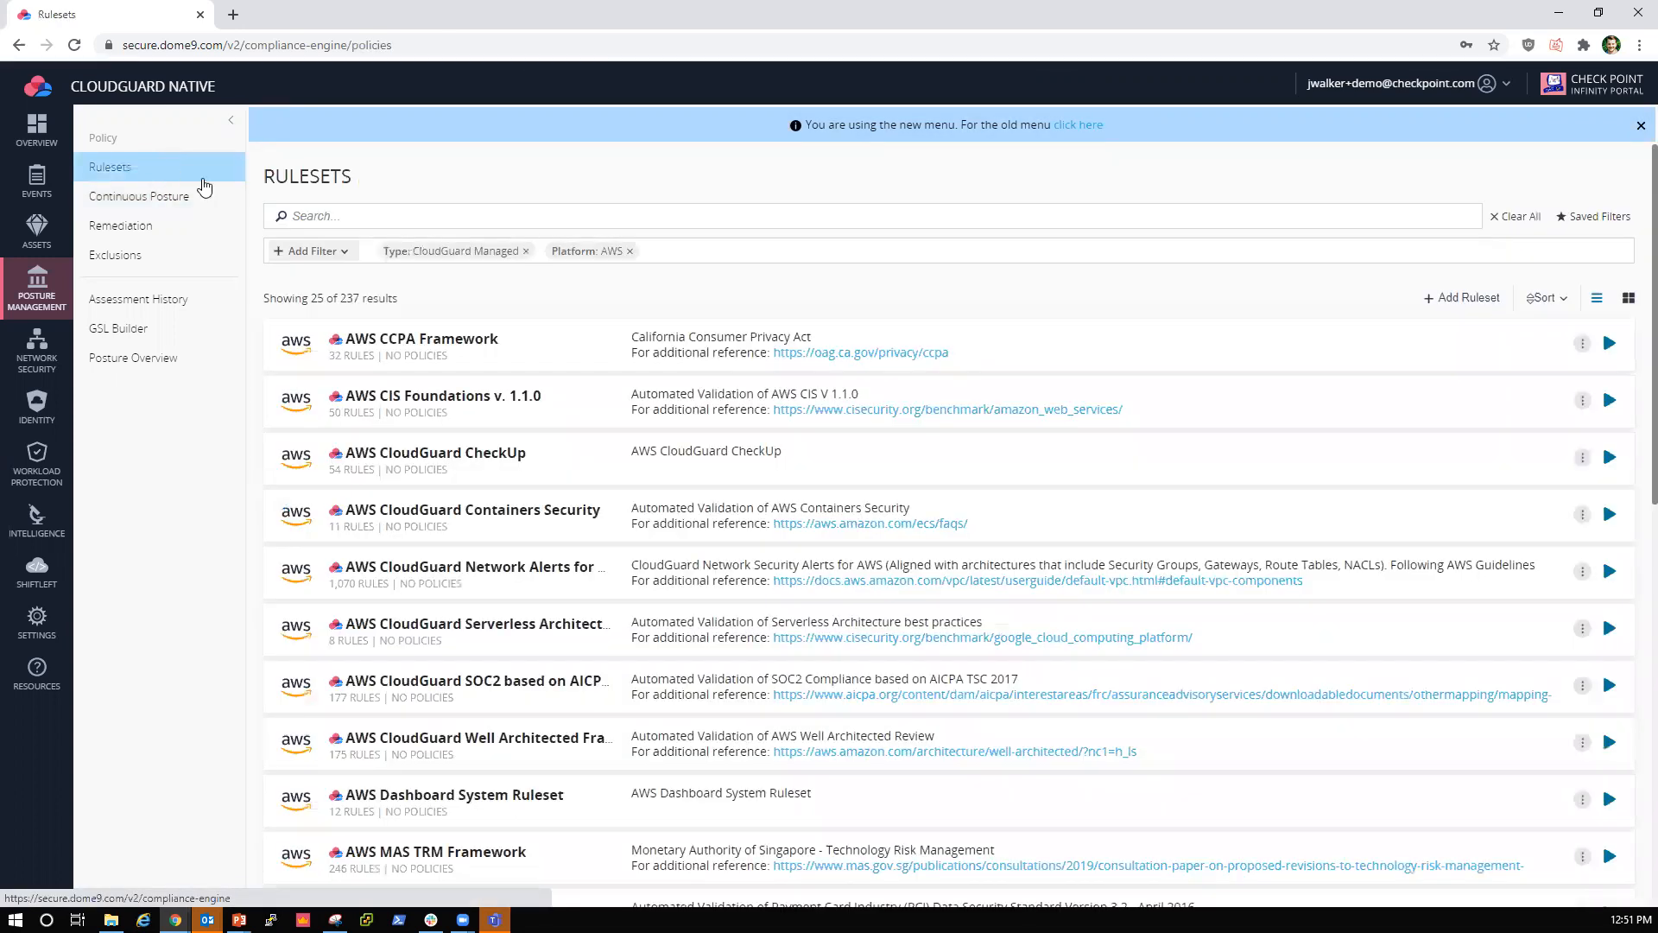
click(337, 217)
text(cloudguard)
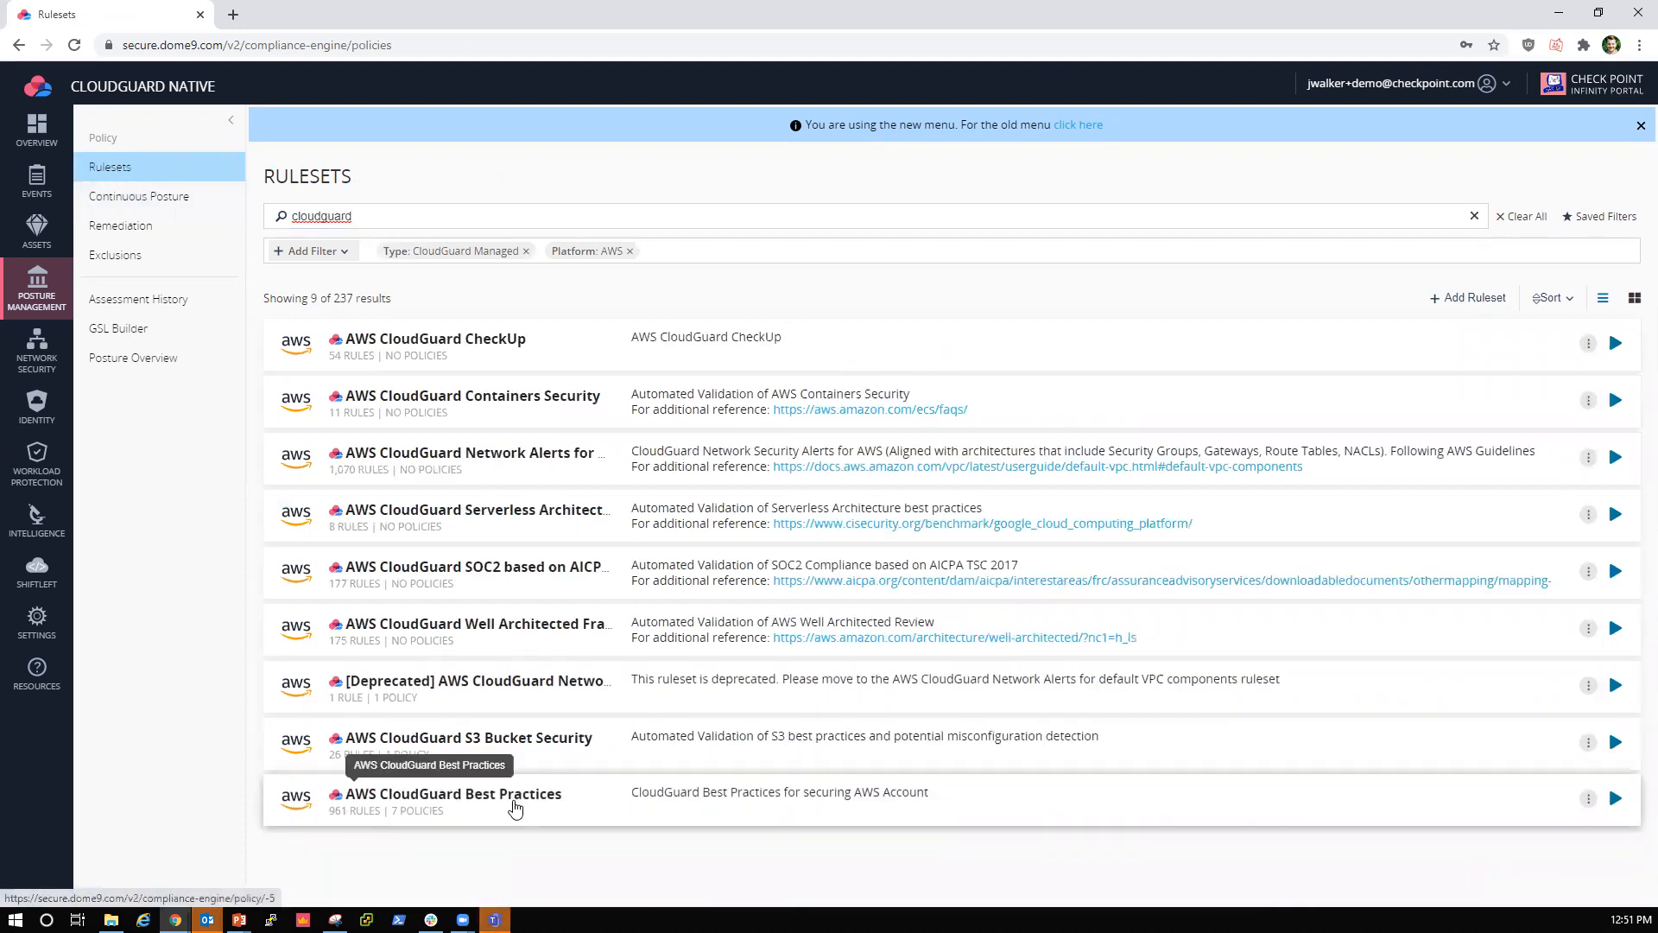
click(515, 807)
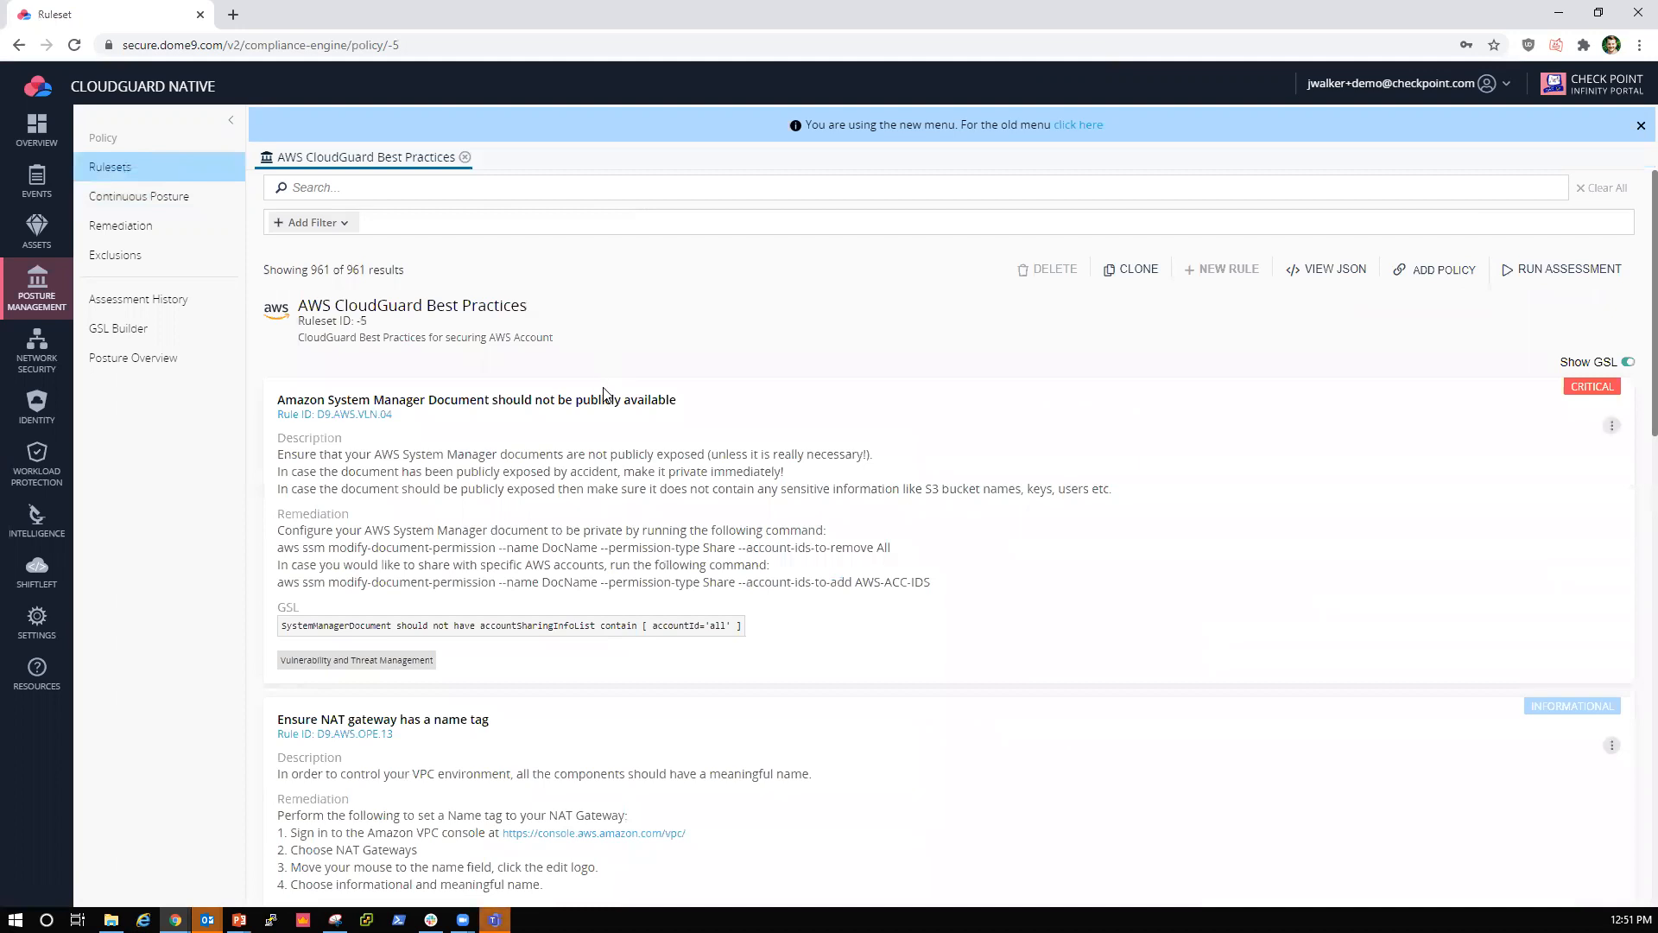
drag(362, 272, 346, 271)
click(441, 276)
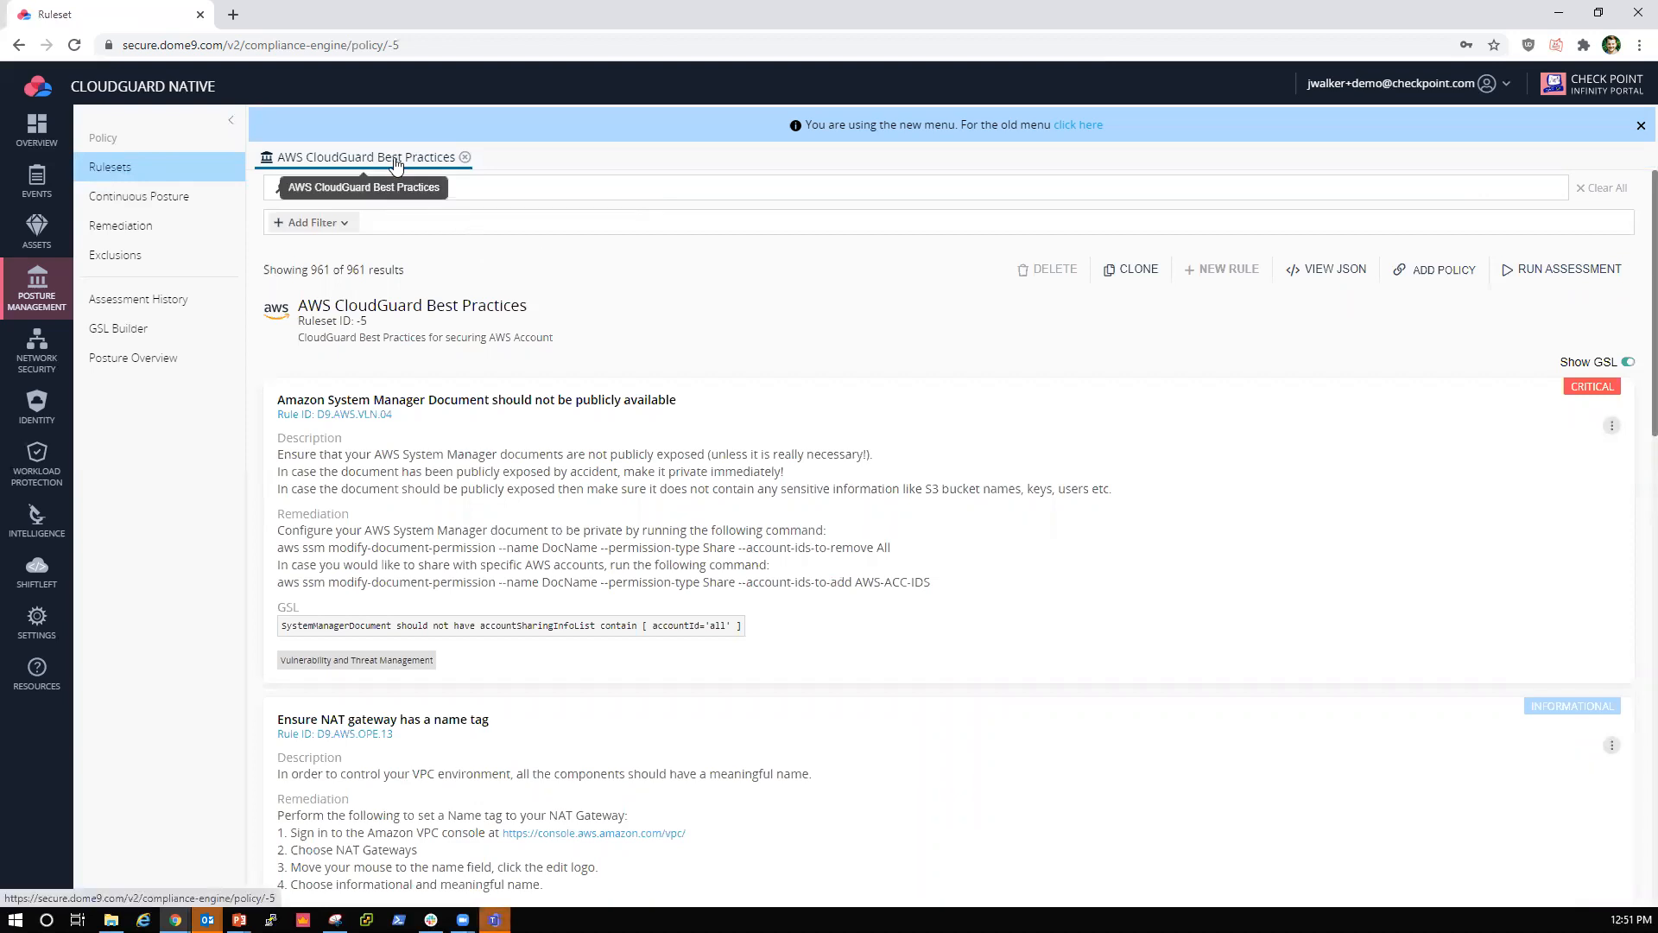
Step: Run an assessment of the AWS CloudGuard Best Practices ruleset on the AWS Prod environment and review its results by rule
click(1541, 278)
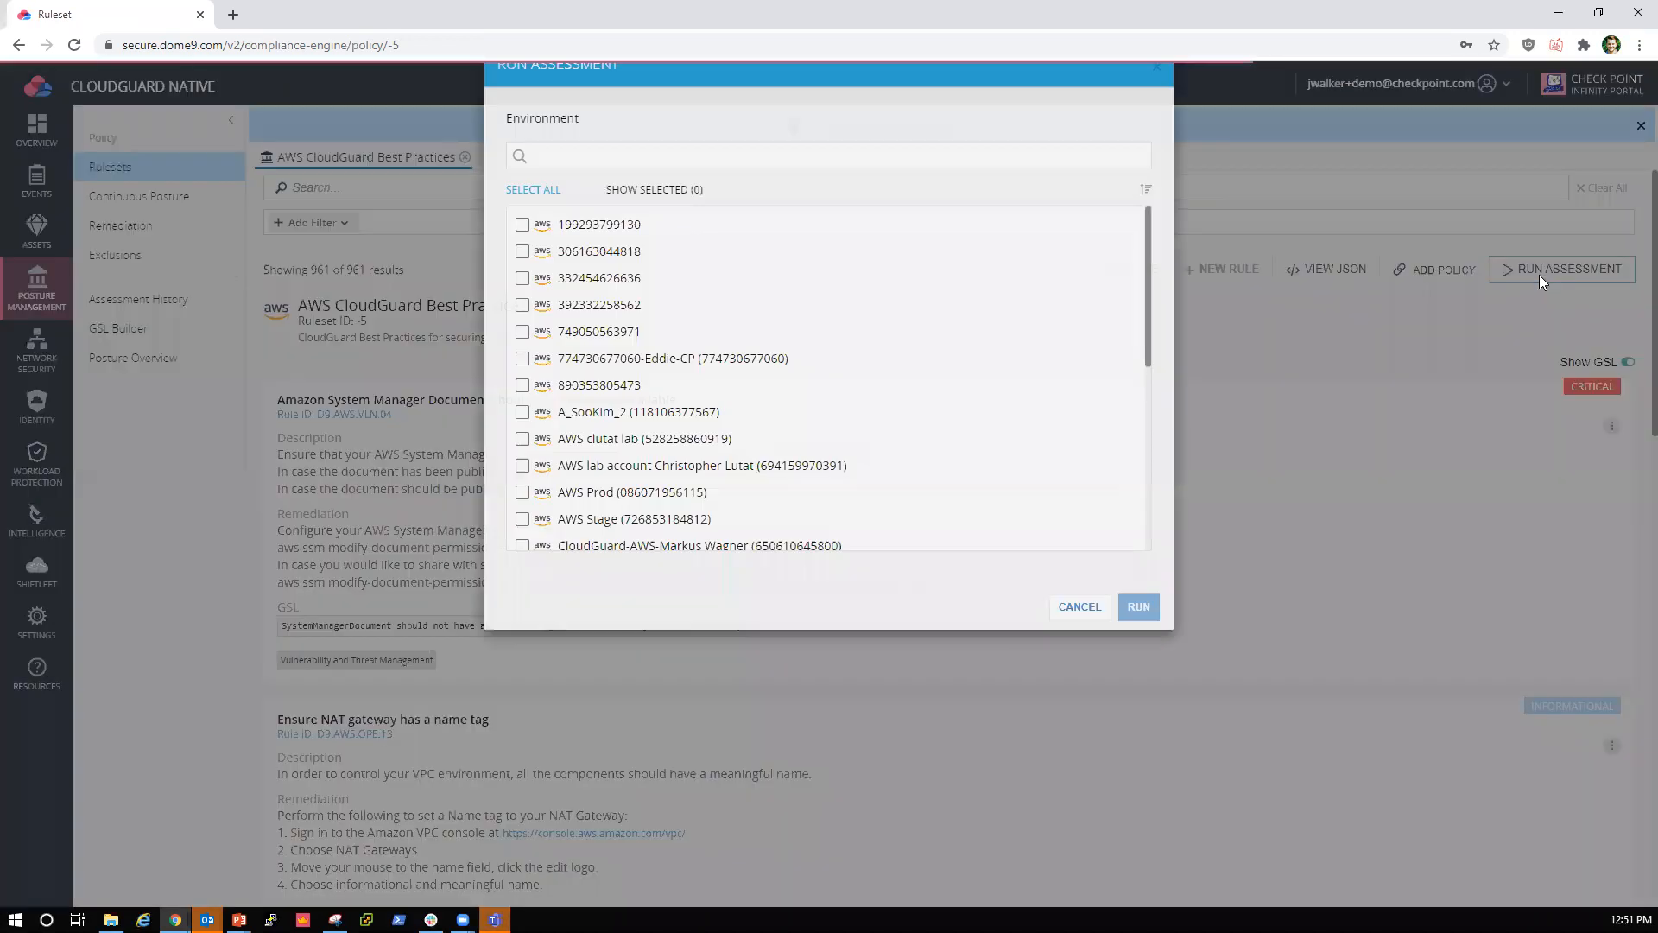
click(612, 559)
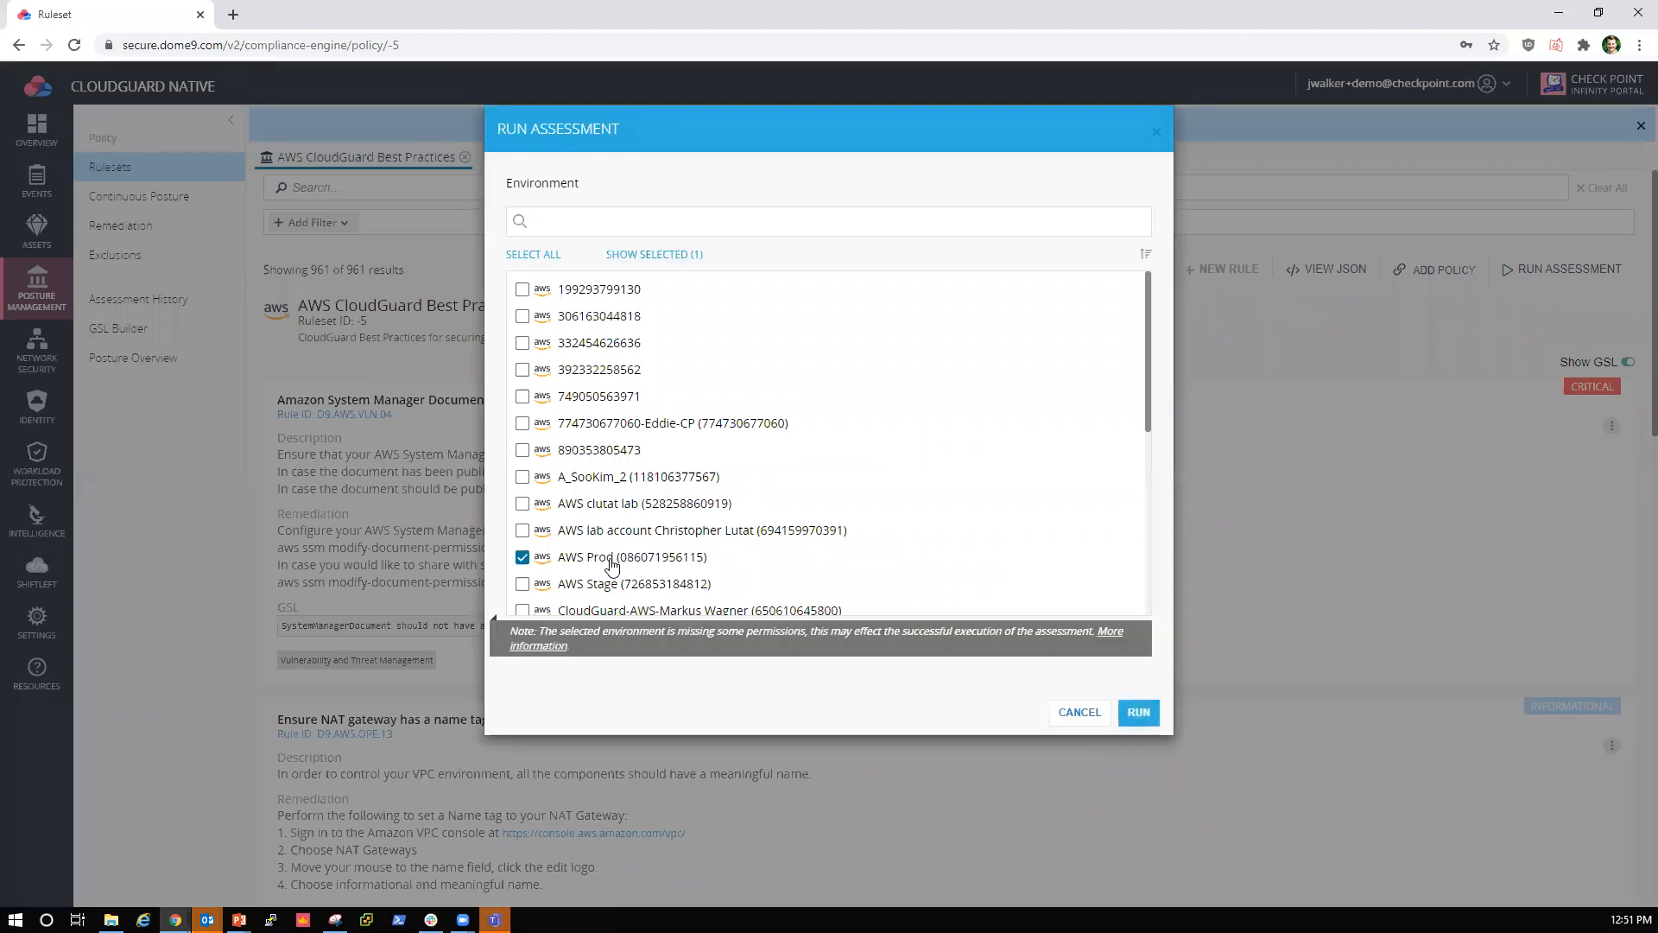
click(1137, 711)
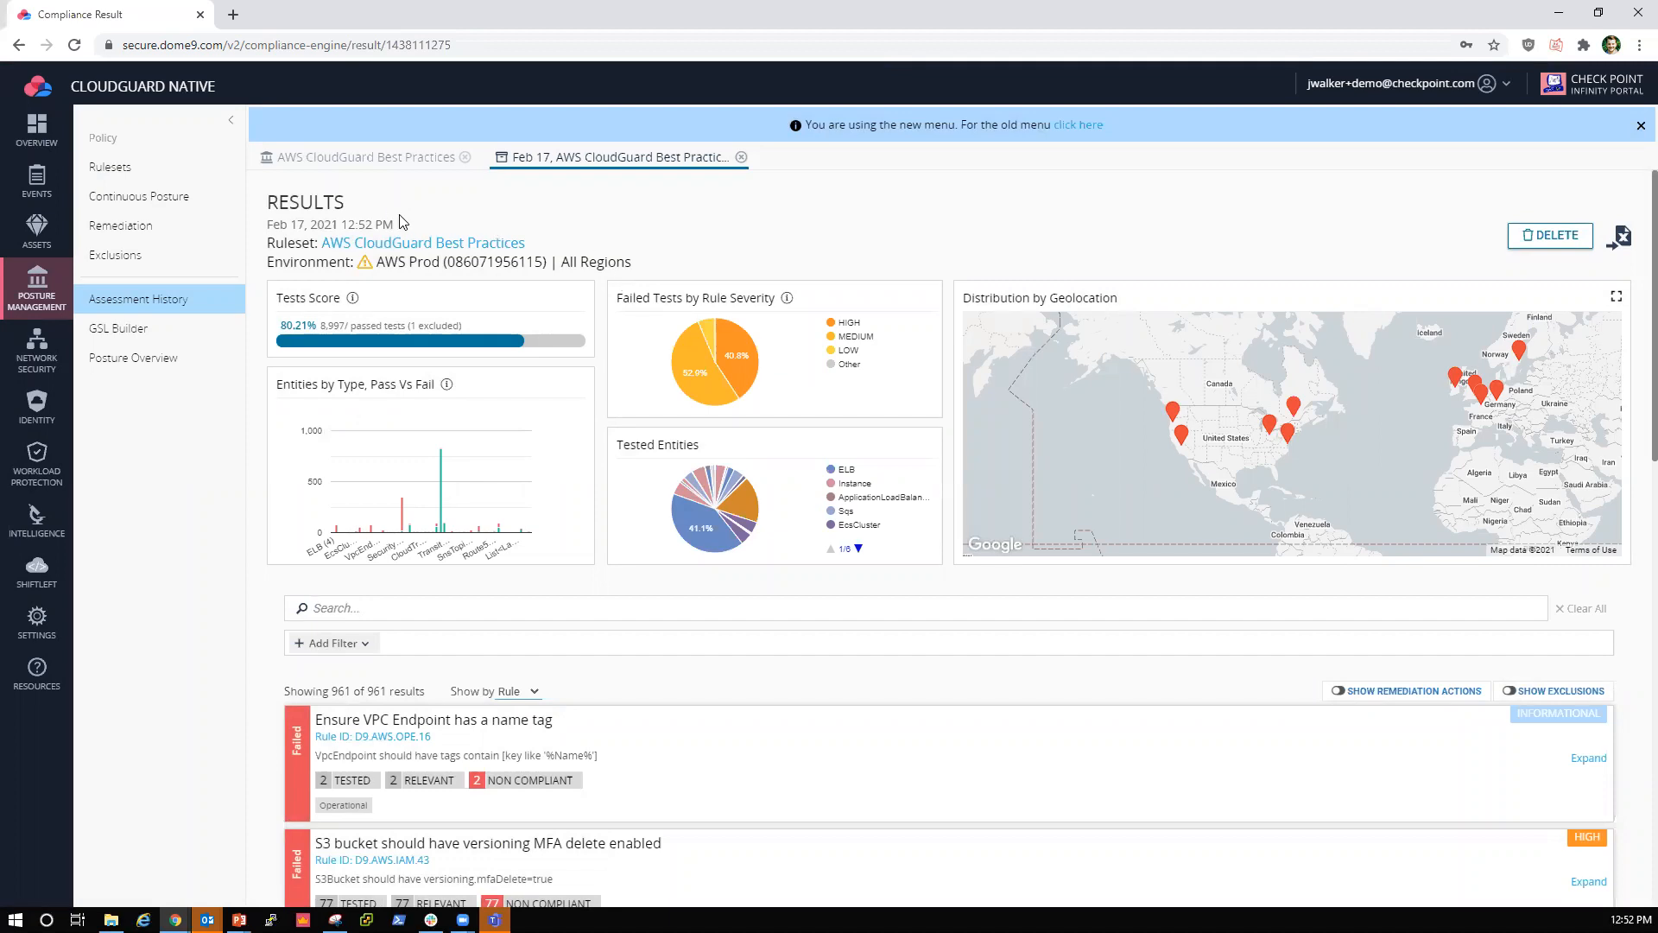
drag(397, 225, 268, 224)
click(417, 225)
scroll(602, 325, down, 5)
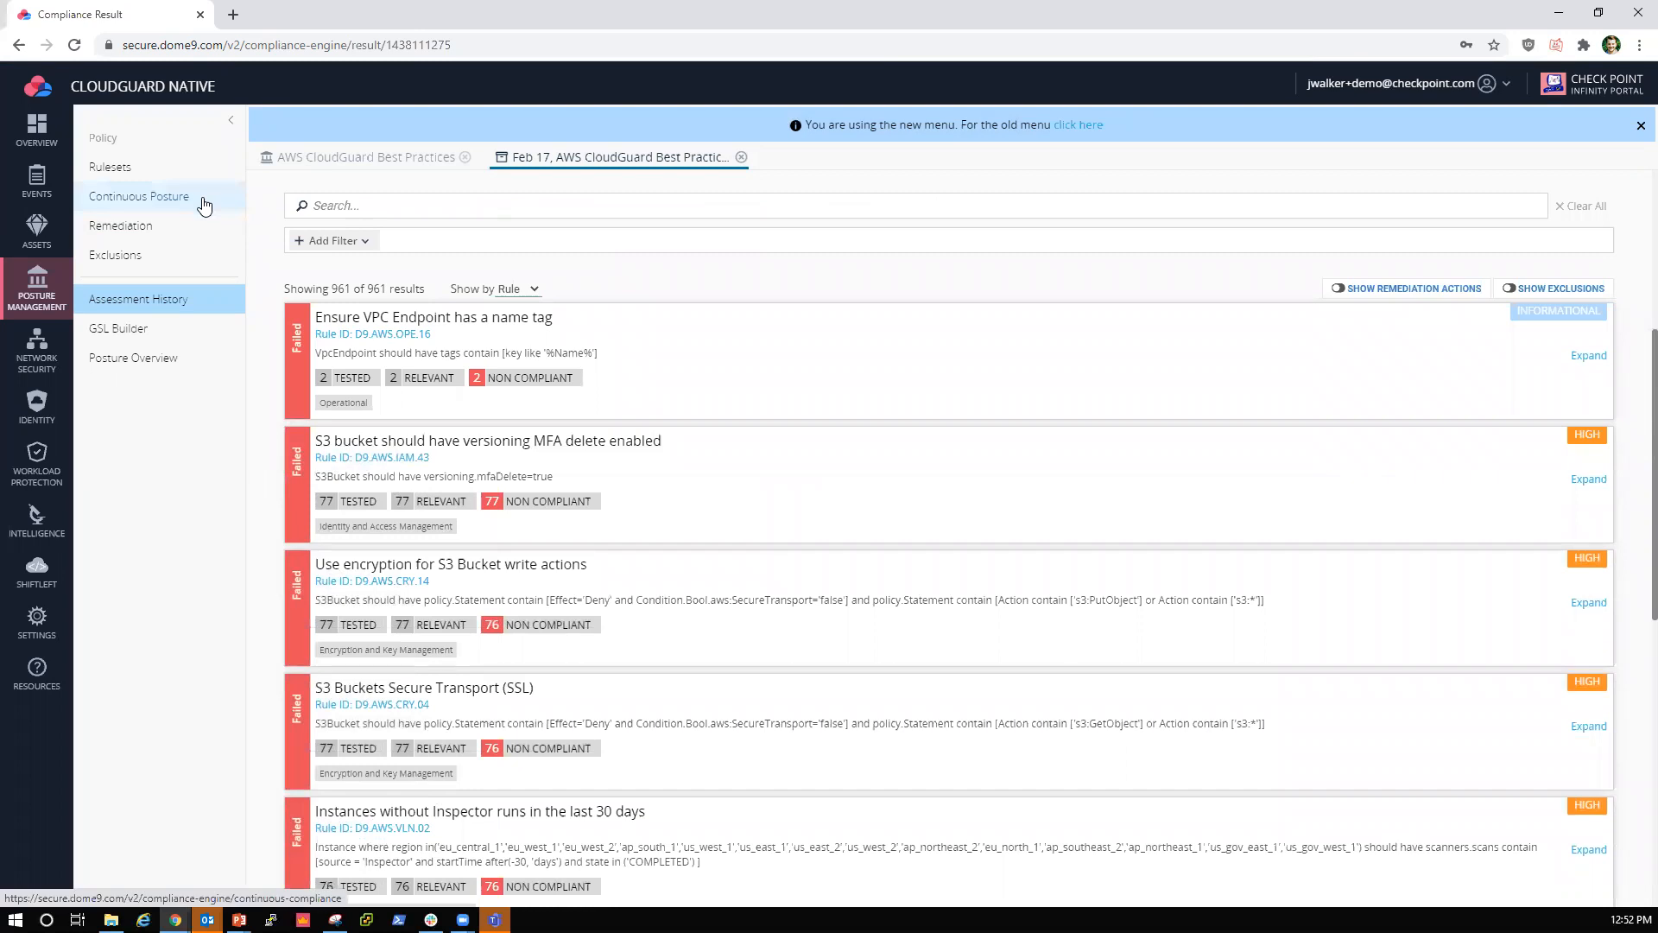
scroll(676, 394, up, 5)
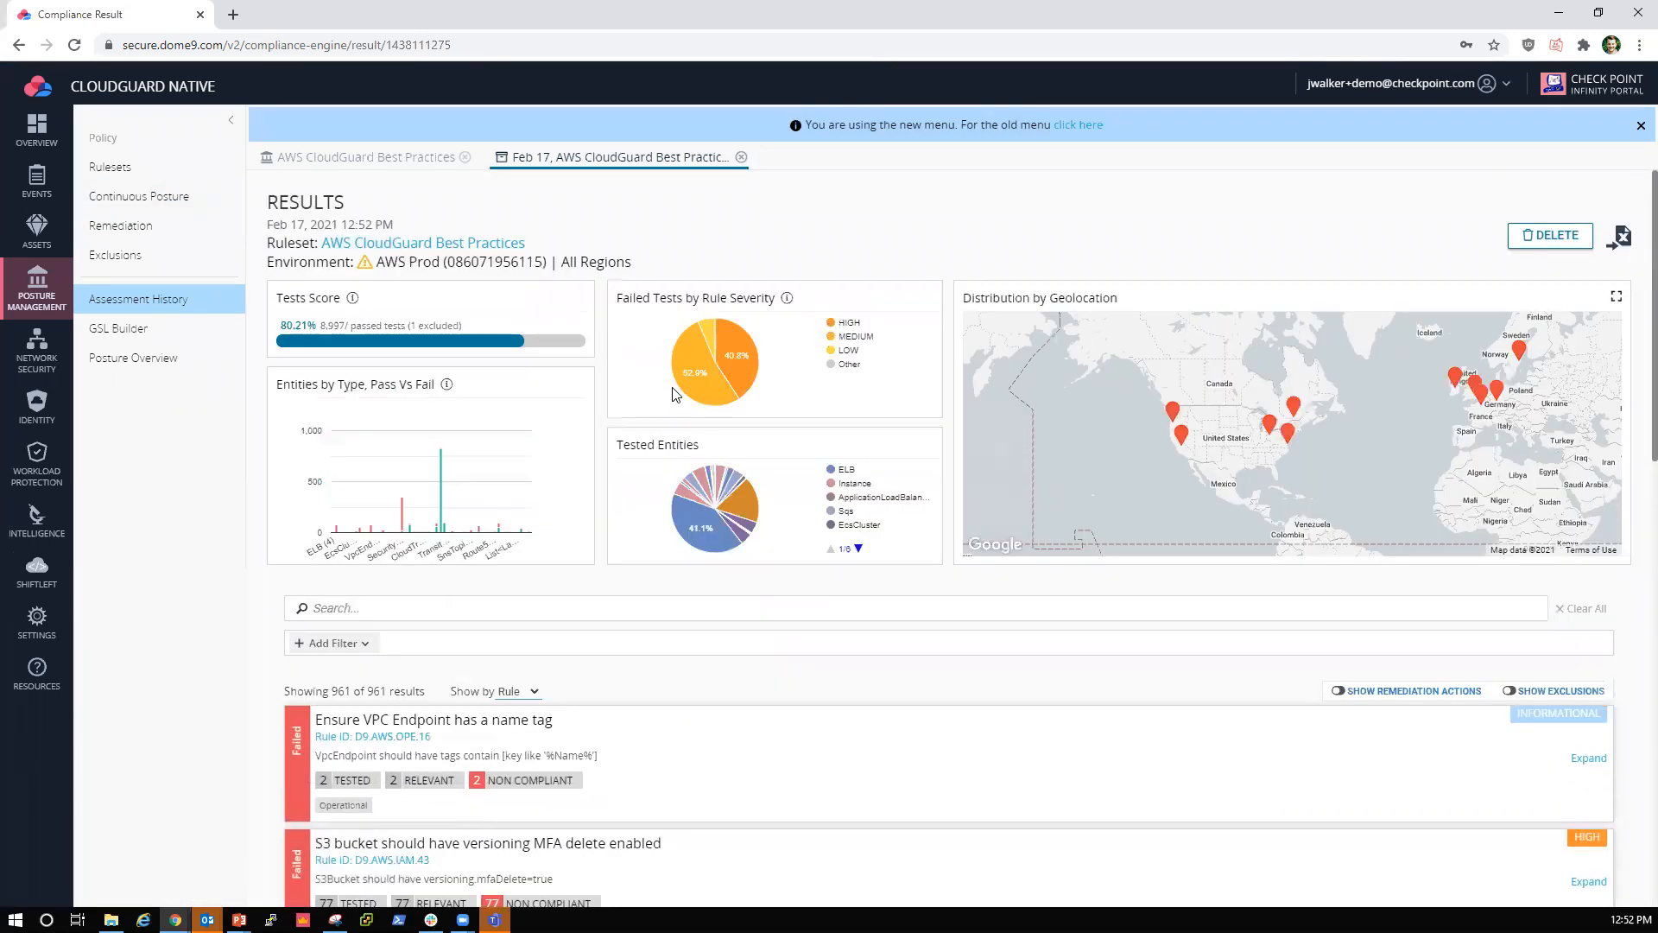